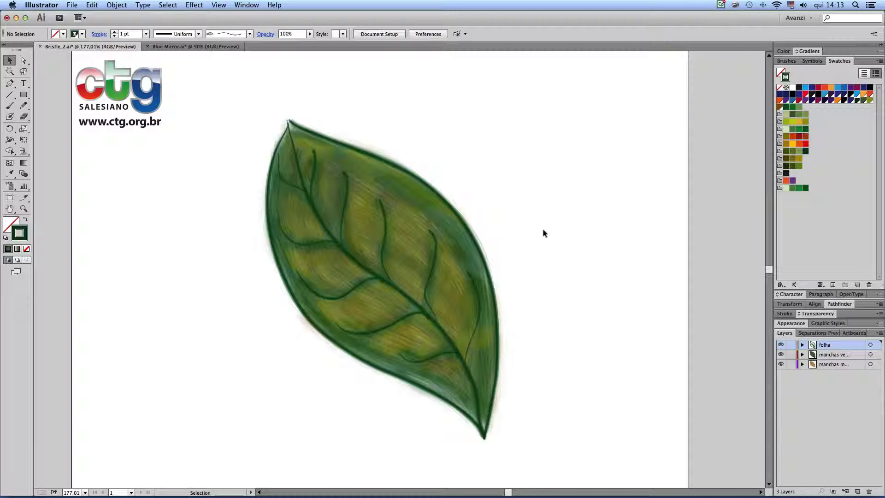
Step: Display the document's brushes and look through the whole list of bristle brushes, using the Mouseposé spotlight to point at them
{"action": "left_click", "coordinate": [779, 63]}
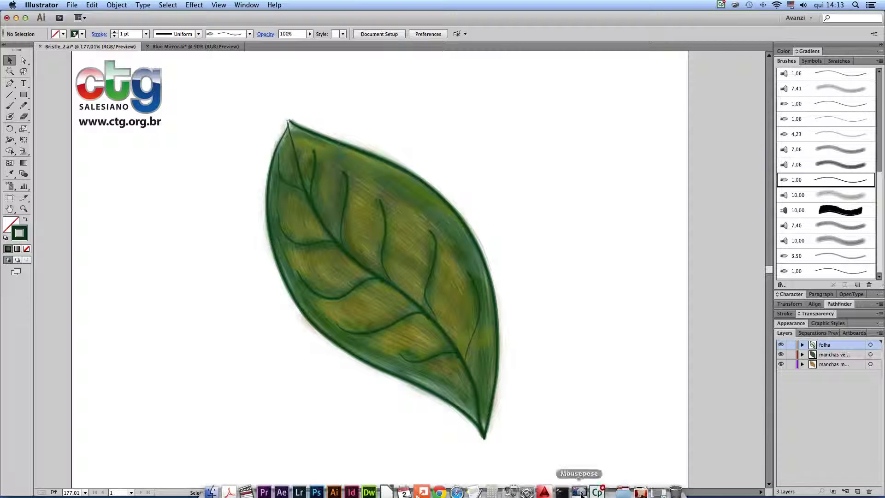
{"action": "left_click", "coordinate": [580, 486]}
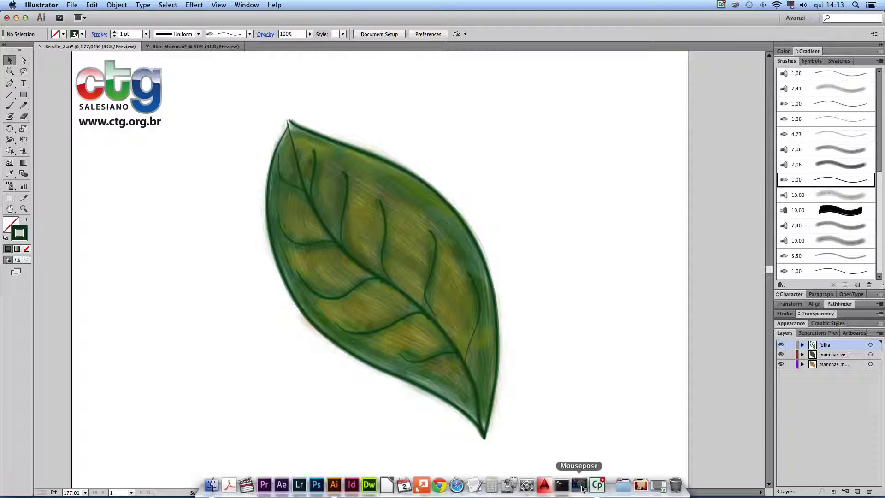
{"action": "left_click", "coordinate": [612, 153]}
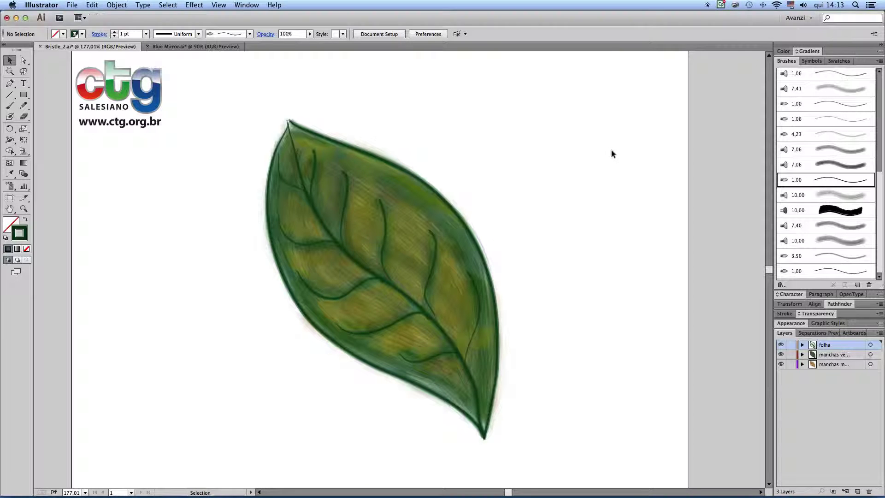
{"action": "key", "text": "F1"}
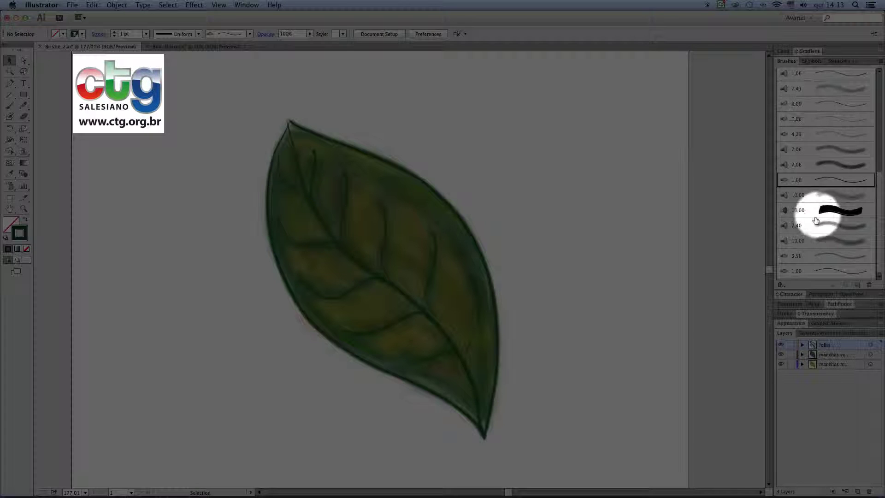
{"action": "key", "text": "F1"}
{"action": "scroll", "coordinate": [878, 172], "scroll_direction": "up", "scroll_amount": 2}
{"action": "scroll", "coordinate": [877, 171], "scroll_direction": "down", "scroll_amount": 2}
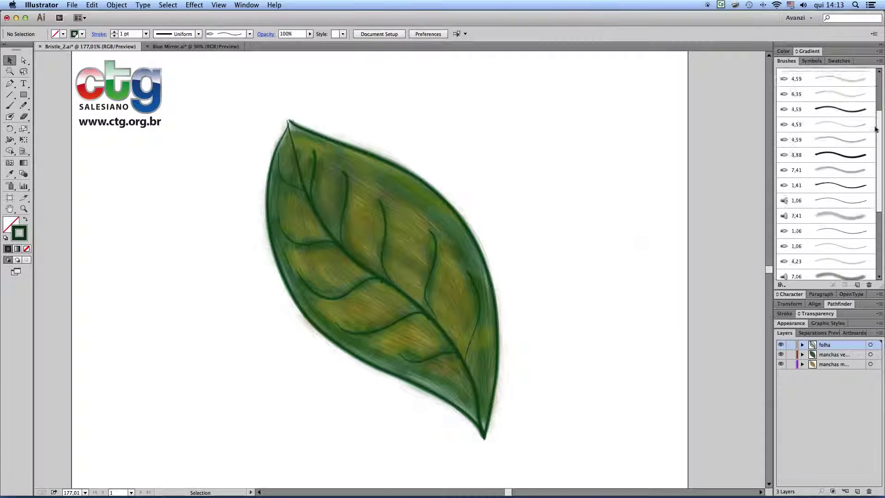
{"action": "scroll", "coordinate": [876, 205], "scroll_direction": "up", "scroll_amount": 10}
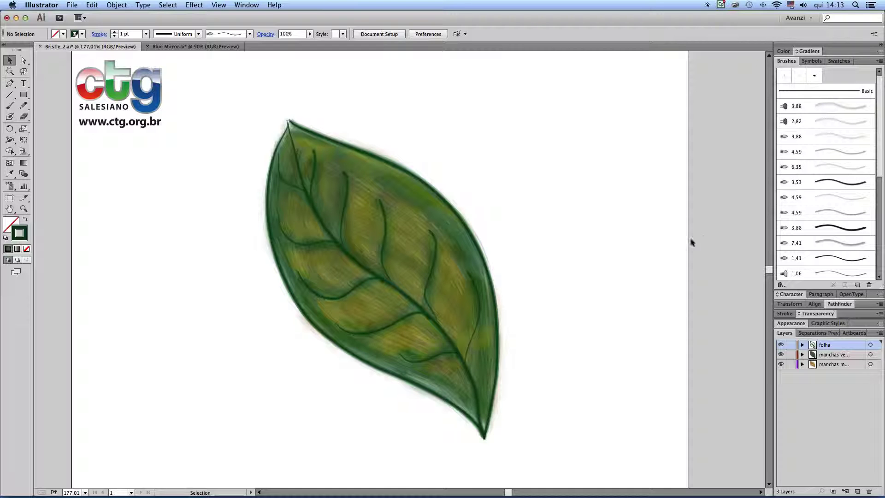
Step: Select the leaf's right outline path, check which bristle brush it uses in the brush list, and deselect it
{"action": "left_click", "coordinate": [490, 272]}
{"action": "left_click_drag", "start_coordinate": [875, 168], "coordinate": [878, 269]}
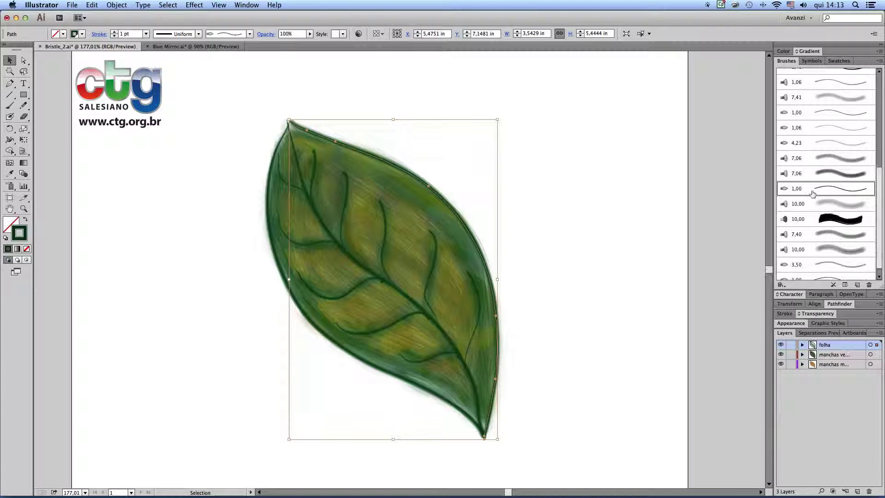
{"action": "left_click", "coordinate": [825, 189]}
{"action": "left_click", "coordinate": [642, 208]}
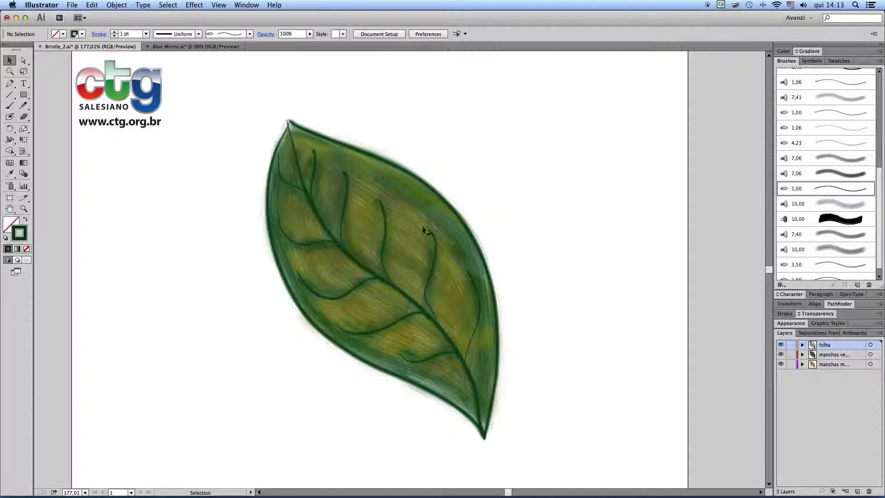
Step: Try the Round Fan shape with a size of 1,05 mm on the leaf outline's 1,00 Round Point bristle brush
{"action": "double_click", "coordinate": [837, 189]}
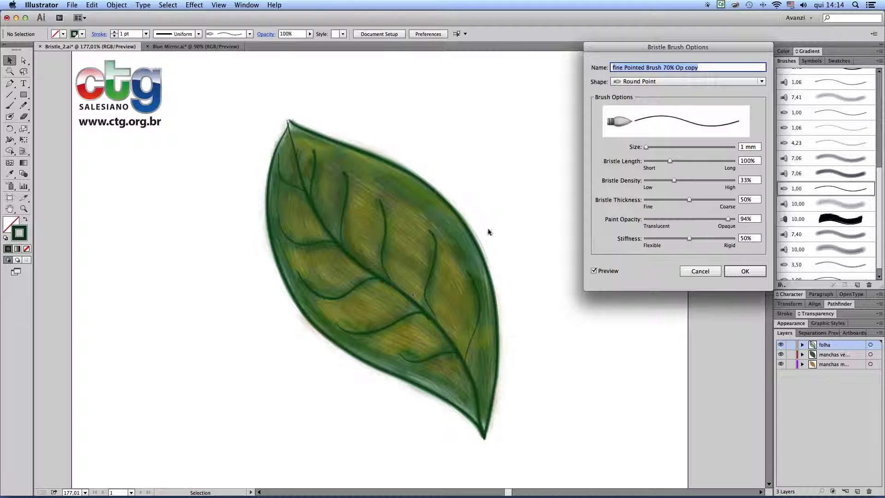
{"action": "left_click", "coordinate": [653, 81]}
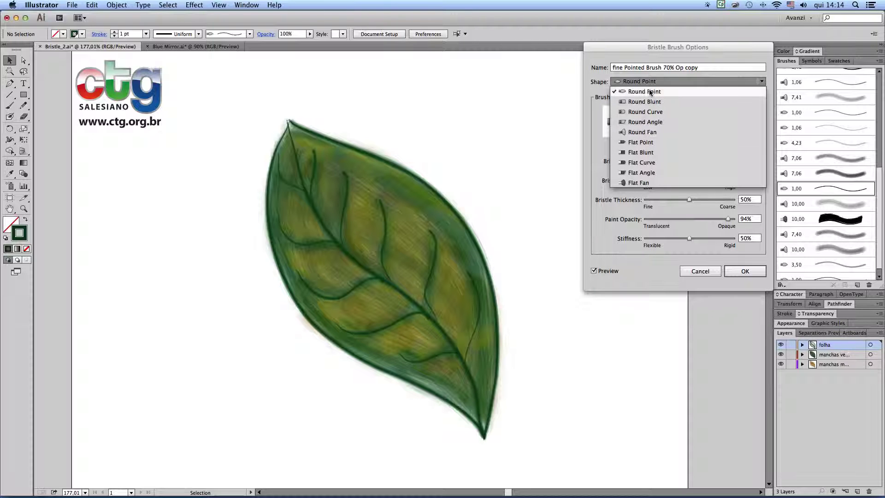
{"action": "left_click", "coordinate": [650, 132]}
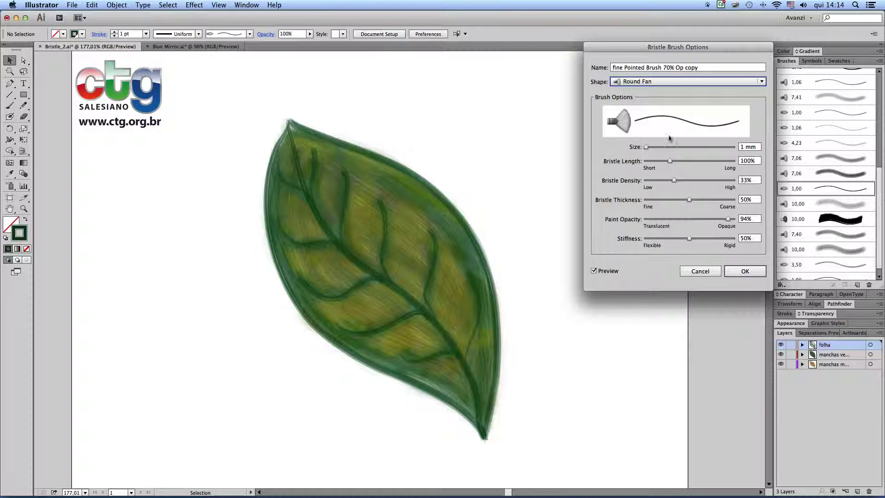
{"action": "left_click_drag", "start_coordinate": [646, 145], "coordinate": [645, 146]}
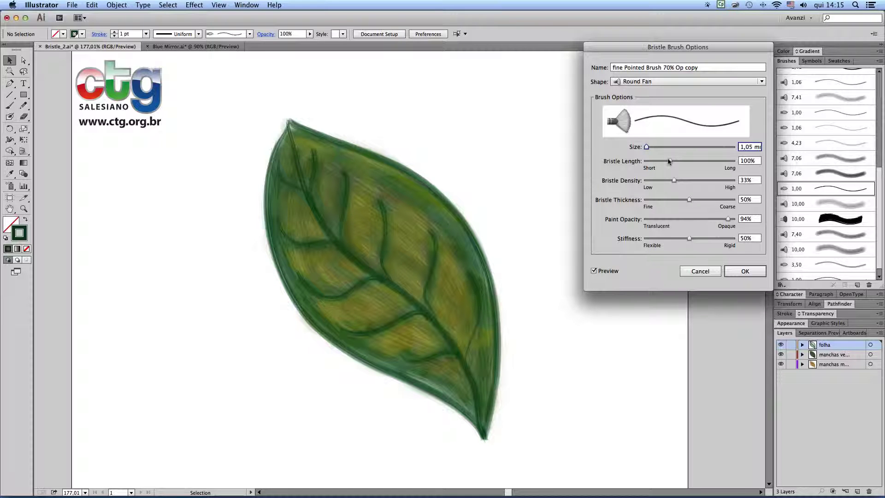
Step: Try different bristle lengths and densities on the brush, ending with a length of 74% and a density of 31%
{"action": "left_click_drag", "start_coordinate": [670, 160], "coordinate": [648, 161]}
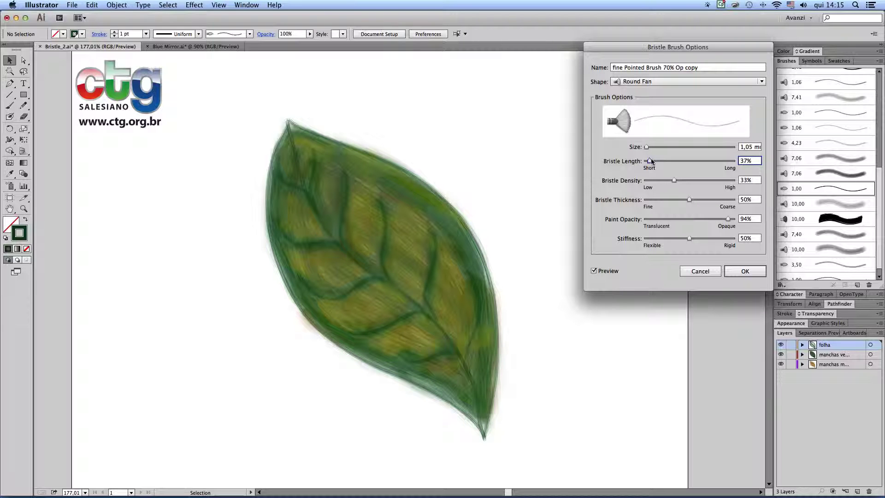
{"action": "left_click_drag", "start_coordinate": [650, 161], "coordinate": [710, 161]}
{"action": "left_click_drag", "start_coordinate": [709, 161], "coordinate": [662, 161]}
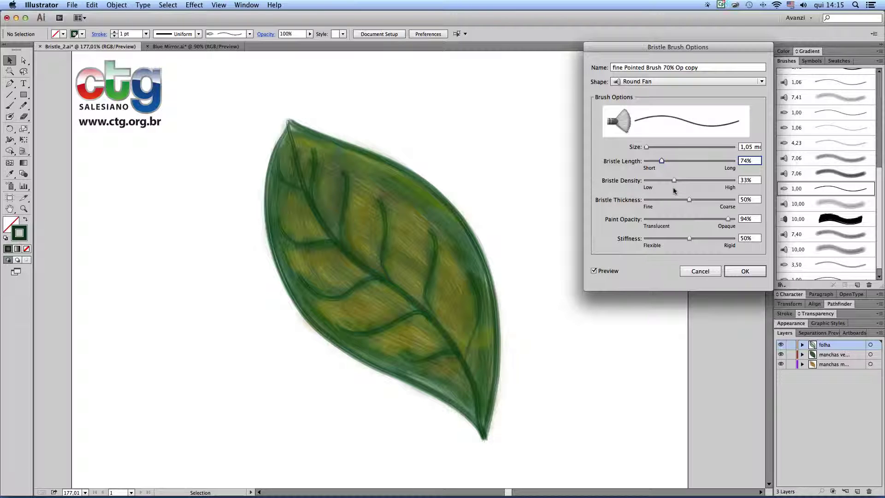
{"action": "left_click_drag", "start_coordinate": [674, 181], "coordinate": [650, 181]}
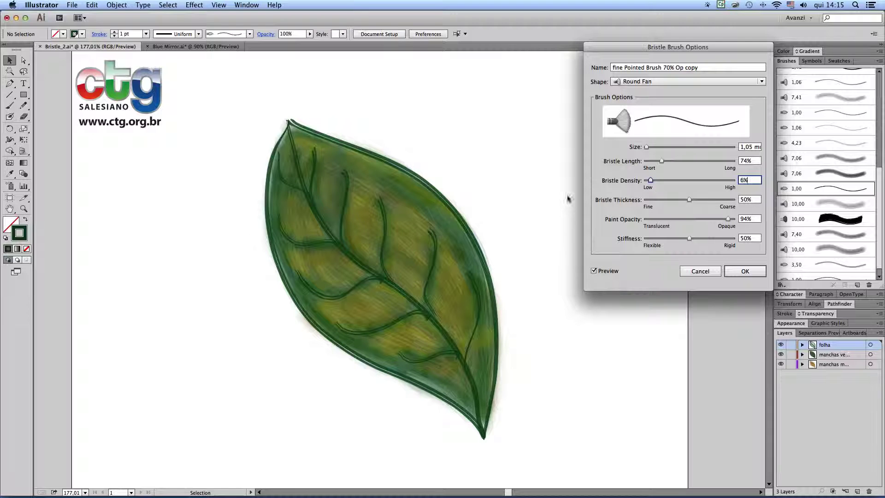
{"action": "left_click_drag", "start_coordinate": [650, 181], "coordinate": [686, 180]}
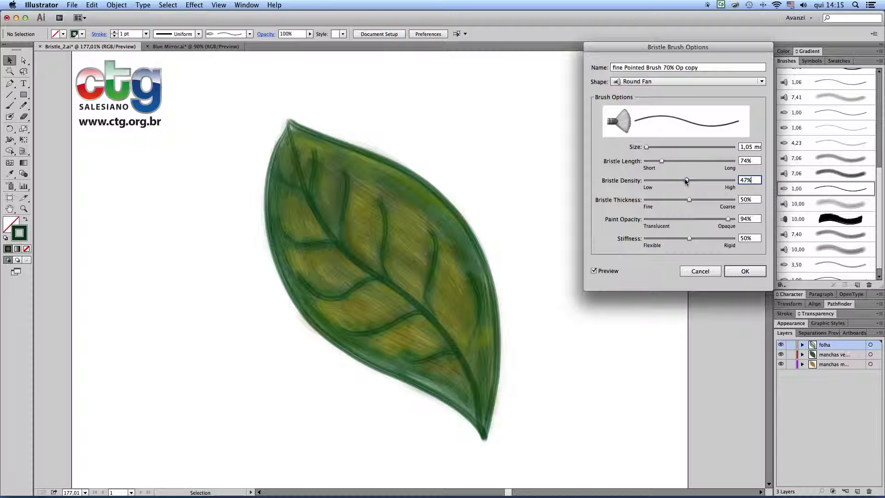
{"action": "type", "text": "31"}
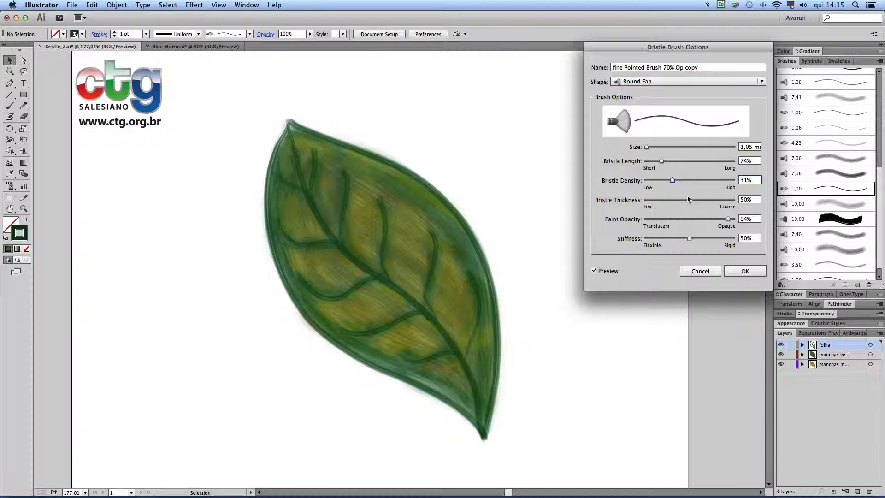
Step: Try different bristle thickness and paint opacity values, ending with a thickness of 57% and an opacity of 95%
{"action": "left_click_drag", "start_coordinate": [688, 199], "coordinate": [724, 200]}
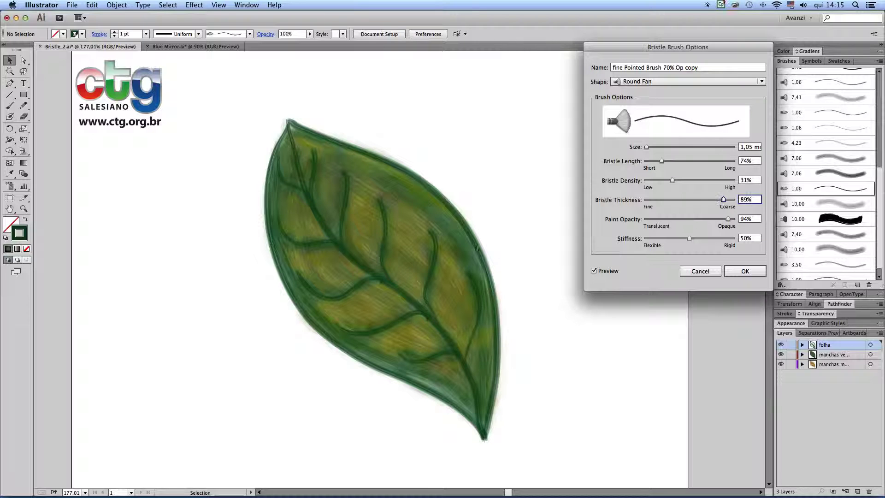
{"action": "left_click_drag", "start_coordinate": [723, 200], "coordinate": [695, 199]}
{"action": "left_click_drag", "start_coordinate": [728, 219], "coordinate": [670, 222]}
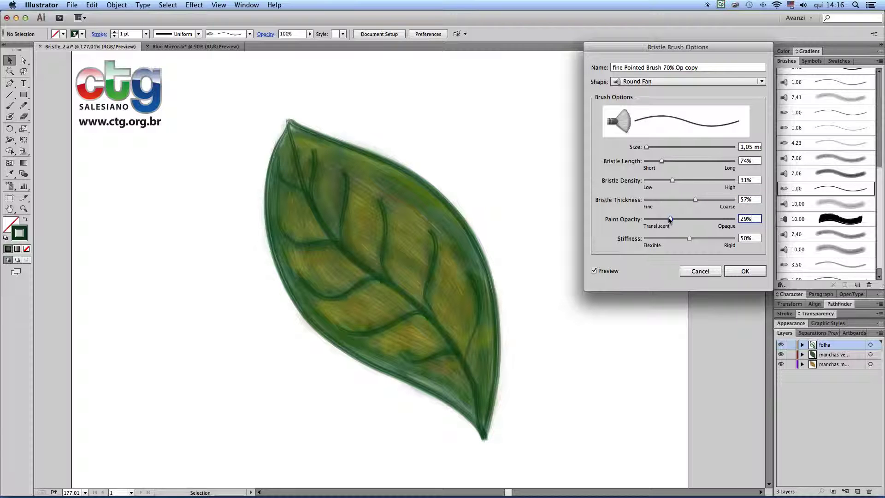
{"action": "left_click_drag", "start_coordinate": [670, 220], "coordinate": [729, 220]}
{"action": "left_click_drag", "start_coordinate": [729, 219], "coordinate": [661, 220]}
{"action": "left_click_drag", "start_coordinate": [660, 220], "coordinate": [728, 219]}
Step: Try stiffness values of 92% and 45% on the brush, and discard all the brush option changes
{"action": "left_click_drag", "start_coordinate": [687, 238], "coordinate": [725, 239]}
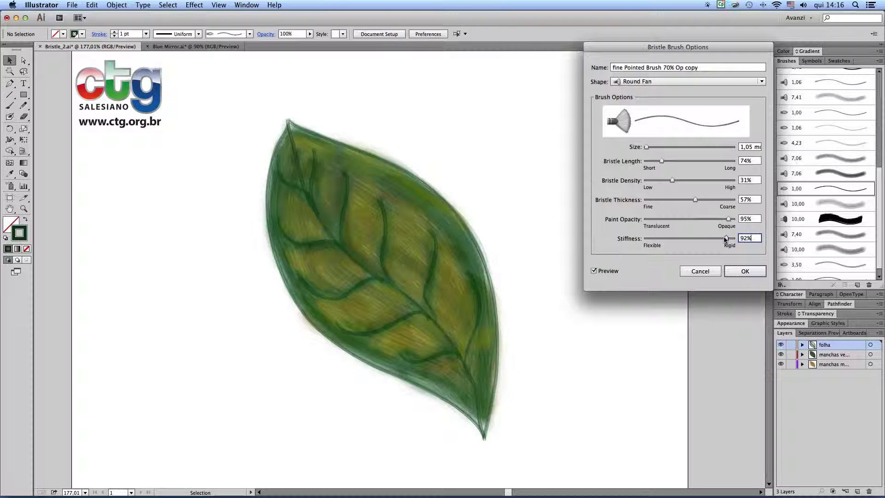
{"action": "left_click_drag", "start_coordinate": [726, 238], "coordinate": [683, 238]}
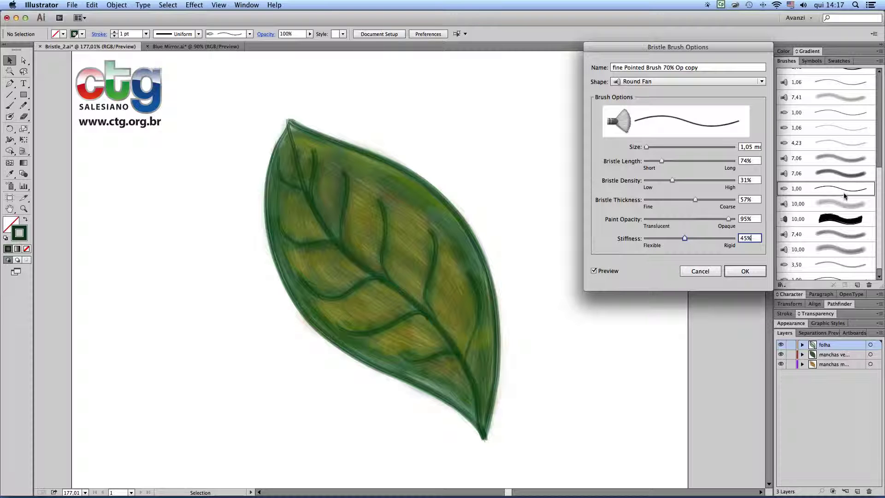
{"action": "left_click", "coordinate": [697, 273]}
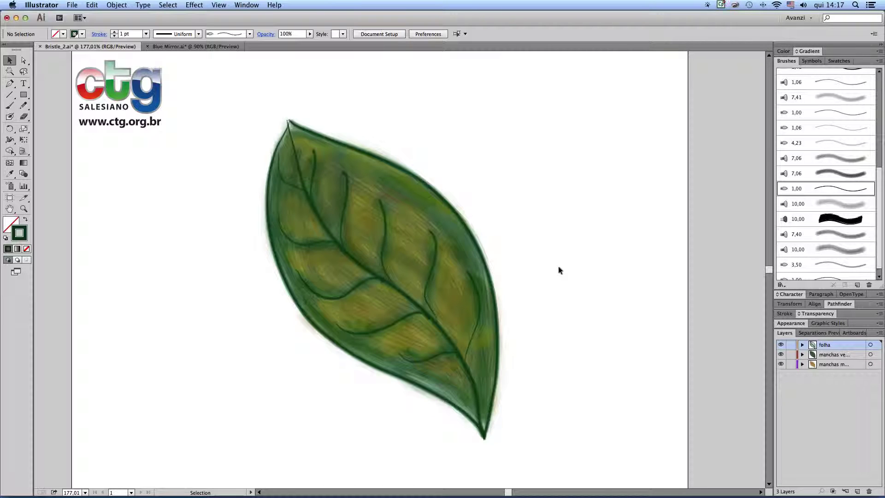
Step: Turn on Overprint Preview for the leaf document
{"action": "left_click_drag", "start_coordinate": [577, 285], "coordinate": [480, 259]}
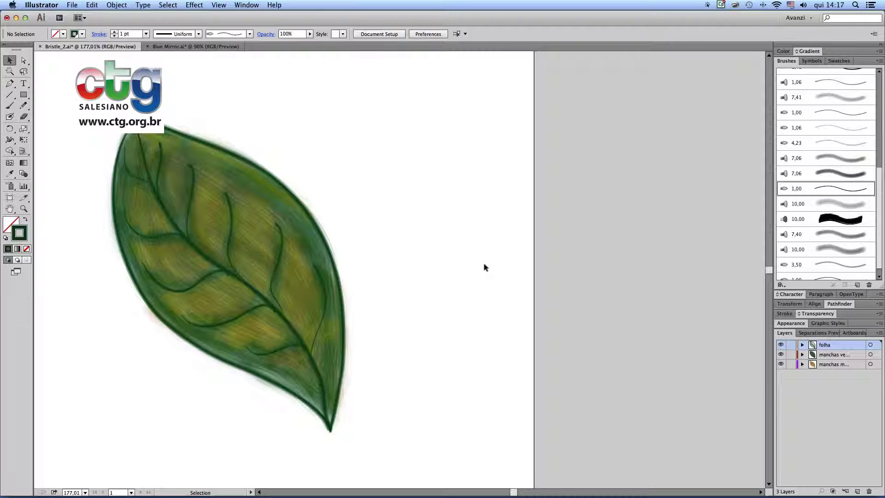
{"action": "left_click", "coordinate": [218, 5]}
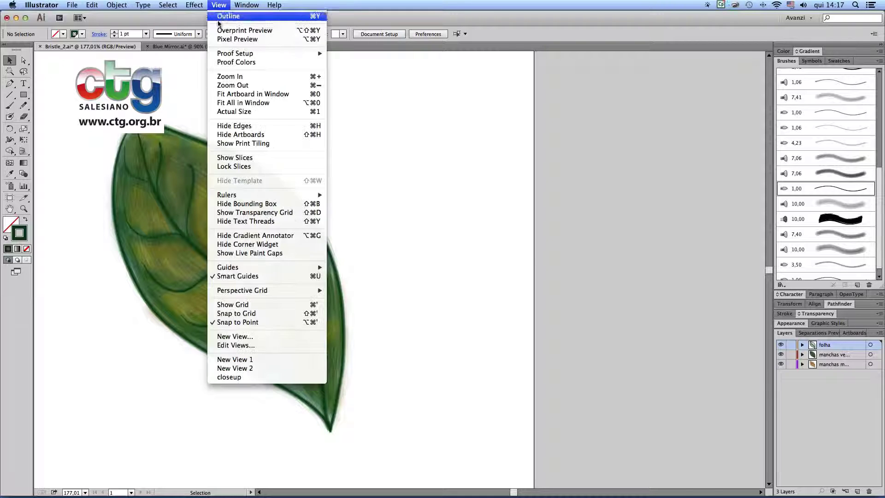
{"action": "left_click", "coordinate": [218, 30]}
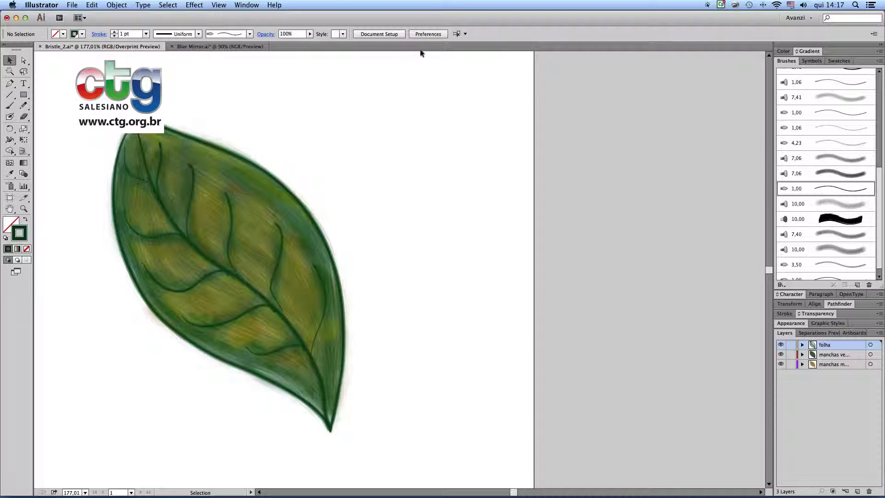
Step: Hide the artboards in the leaf document and show the leaf enlarged on a clear canvas
{"action": "key", "text": "z"}
{"action": "left_click", "coordinate": [443, 272], "text": "alt"}
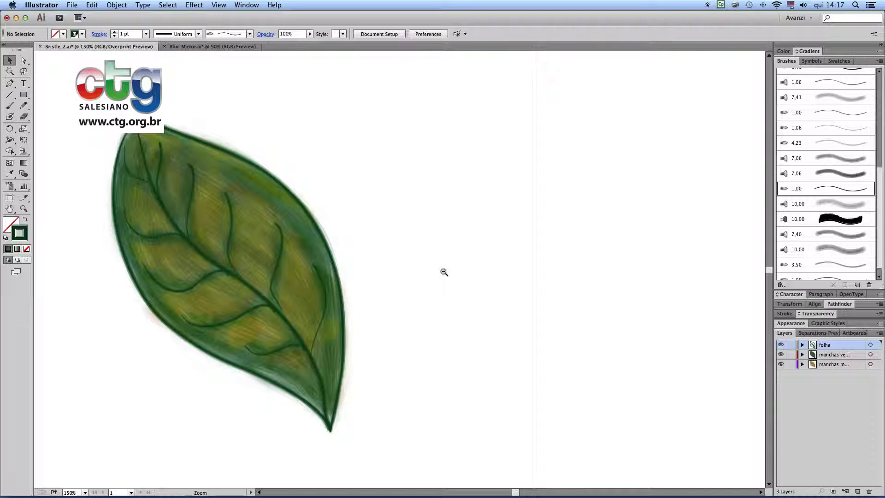
{"action": "left_click_drag", "start_coordinate": [488, 277], "coordinate": [451, 280]}
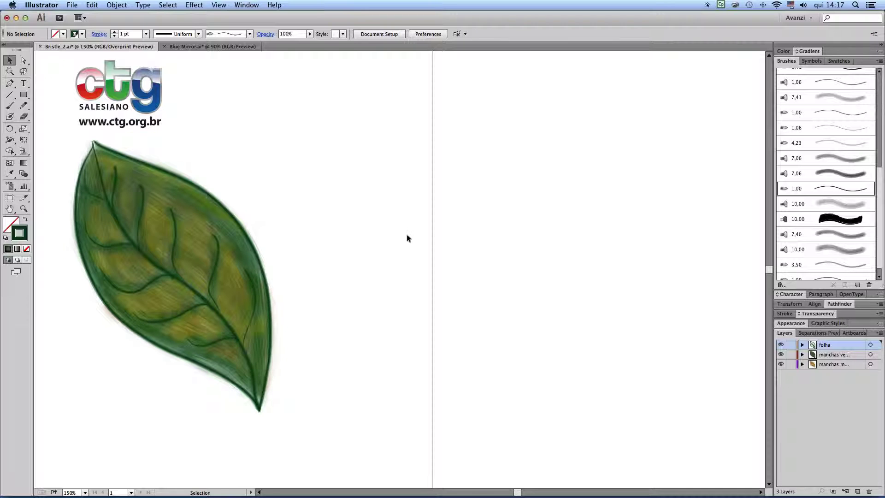
{"action": "key", "text": "super+0"}
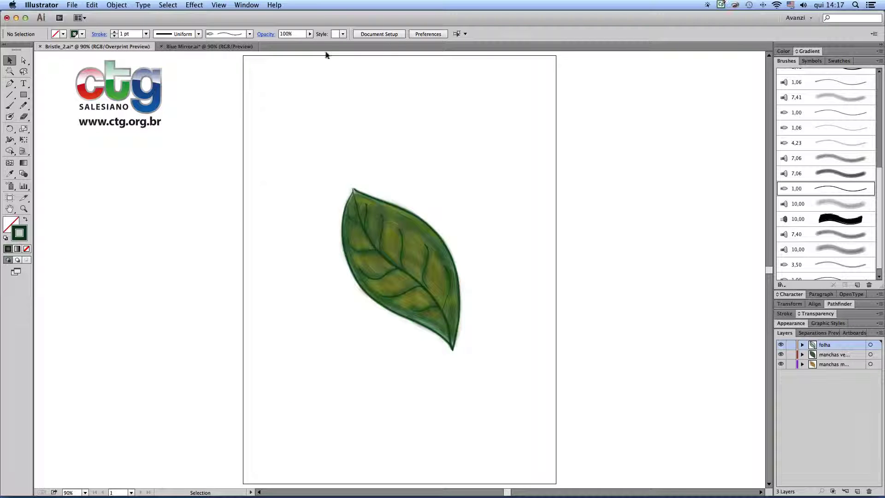
{"action": "left_click", "coordinate": [220, 5]}
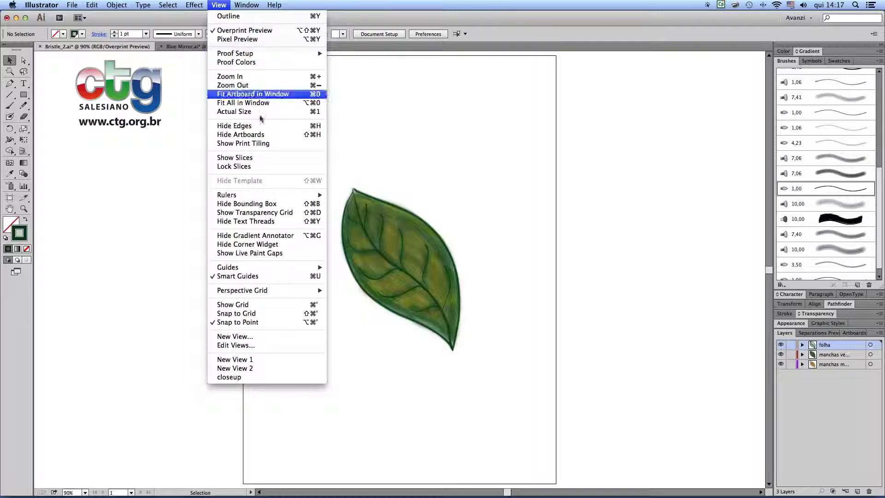
{"action": "left_click", "coordinate": [245, 134]}
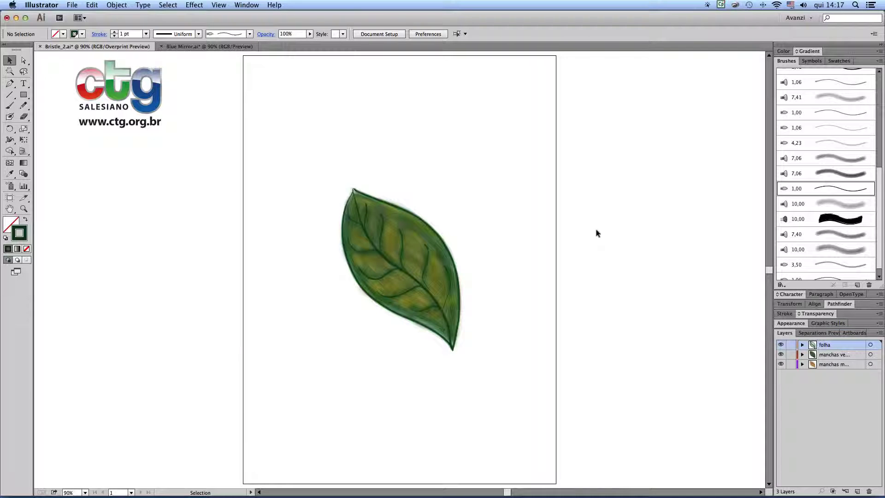
{"action": "left_click_drag", "start_coordinate": [599, 251], "coordinate": [496, 249]}
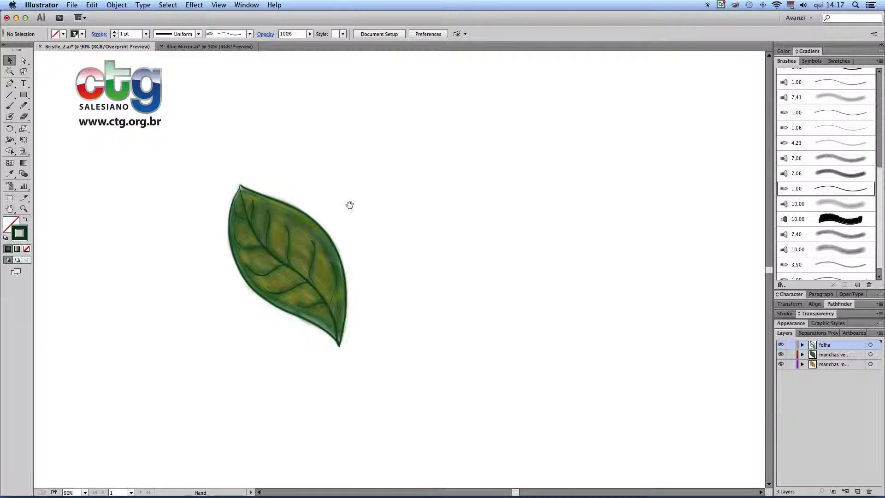
{"action": "left_click_drag", "start_coordinate": [202, 145], "coordinate": [633, 367]}
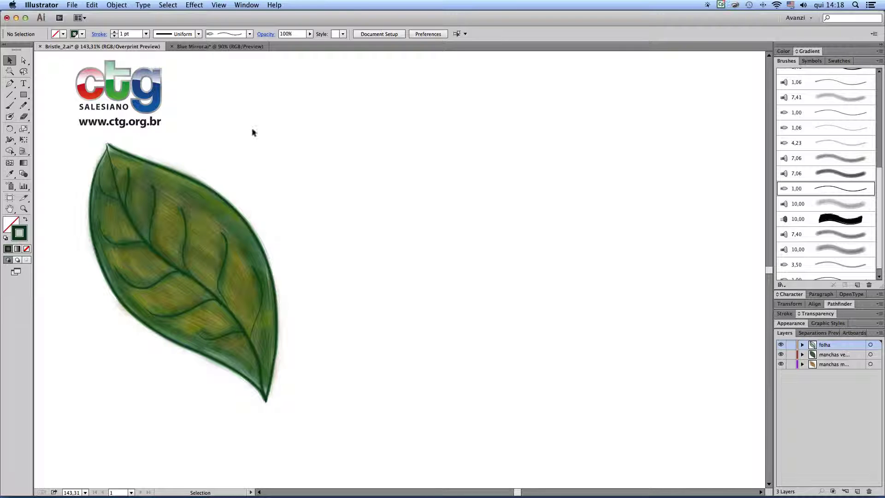
Step: Examine the Blue Mirror.ai artwork and its list of layers, and return to the Bristle_2.ai leaf document
{"action": "left_click", "coordinate": [247, 46]}
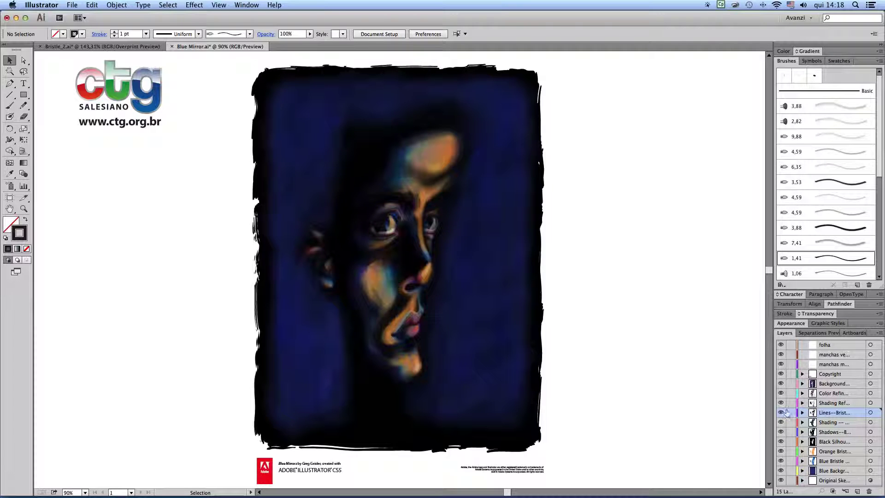
{"action": "left_click", "coordinate": [141, 47]}
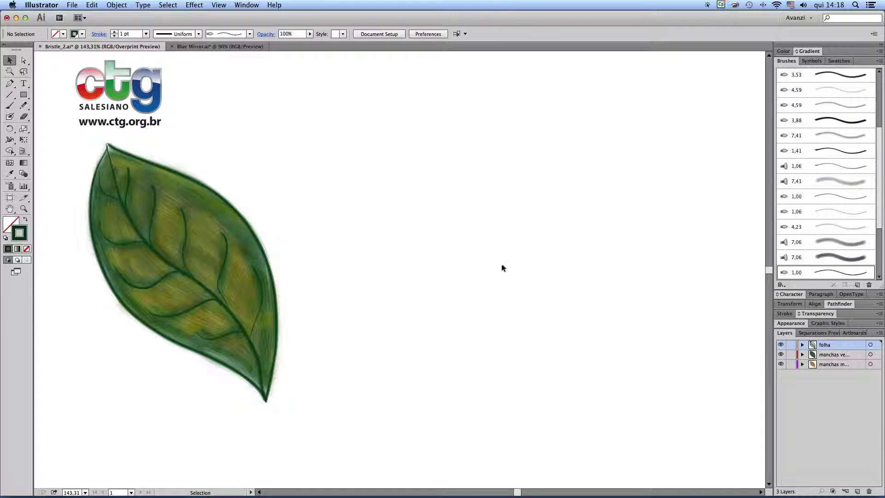
Step: Hide the "folha" layer and the lowest "manchas m..." layer so only the "manchas ve..." layer is shown
{"action": "left_click_drag", "start_coordinate": [780, 354], "coordinate": [781, 363]}
{"action": "left_click", "coordinate": [781, 345]}
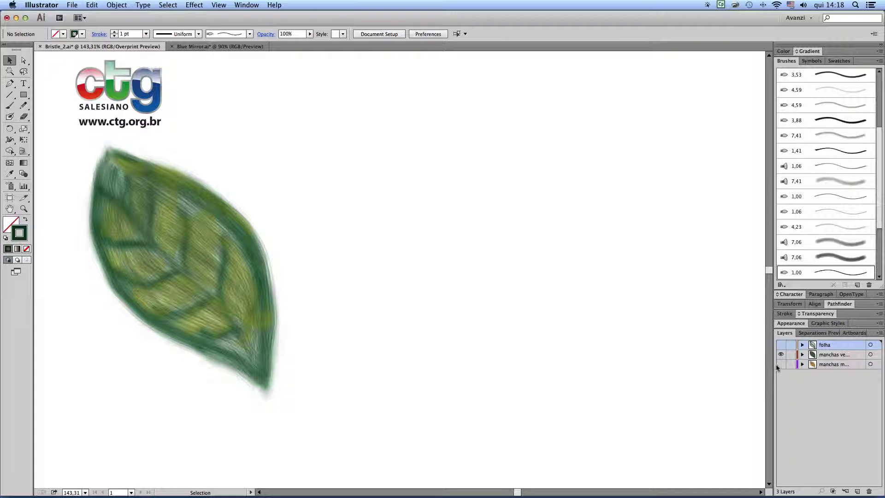
Step: Show the brown and green patch layers one at a time, and make all three leaf layers visible
{"action": "left_click", "coordinate": [781, 344]}
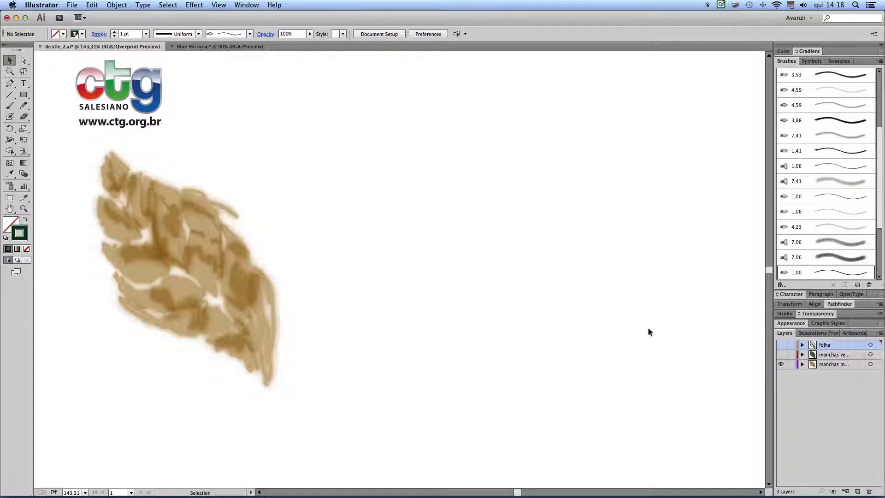
{"action": "left_click", "coordinate": [781, 354]}
{"action": "left_click", "coordinate": [780, 364]}
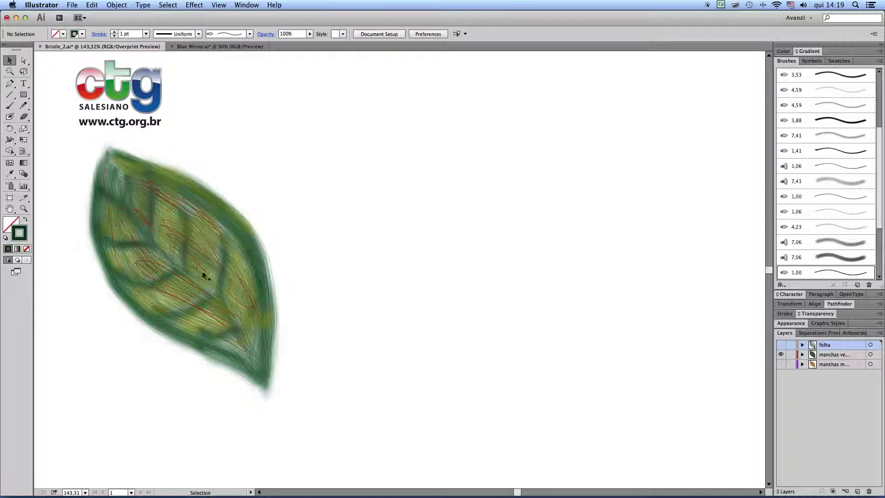
{"action": "left_click", "coordinate": [781, 345]}
{"action": "left_click", "coordinate": [779, 365]}
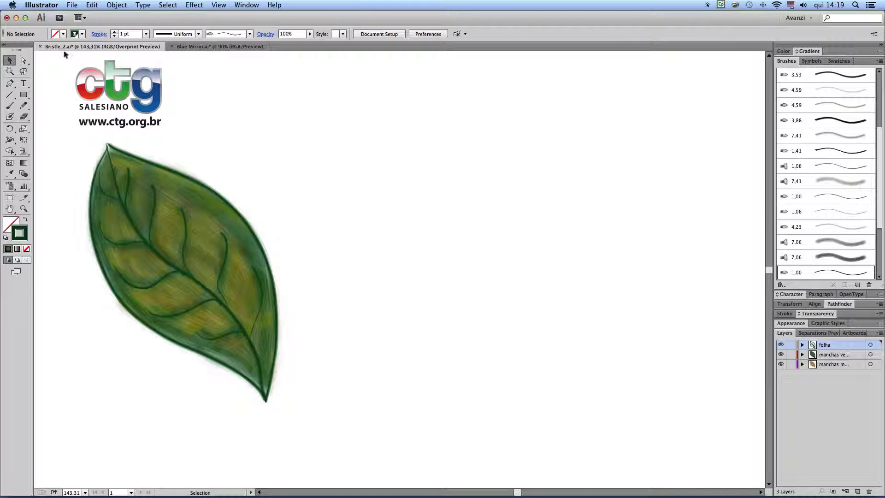
Step: Paint a second leaf's two outer edges beside the finished leaf with the 1,00 bristle brush, each about 5.1 in tall
{"action": "left_click", "coordinate": [82, 34]}
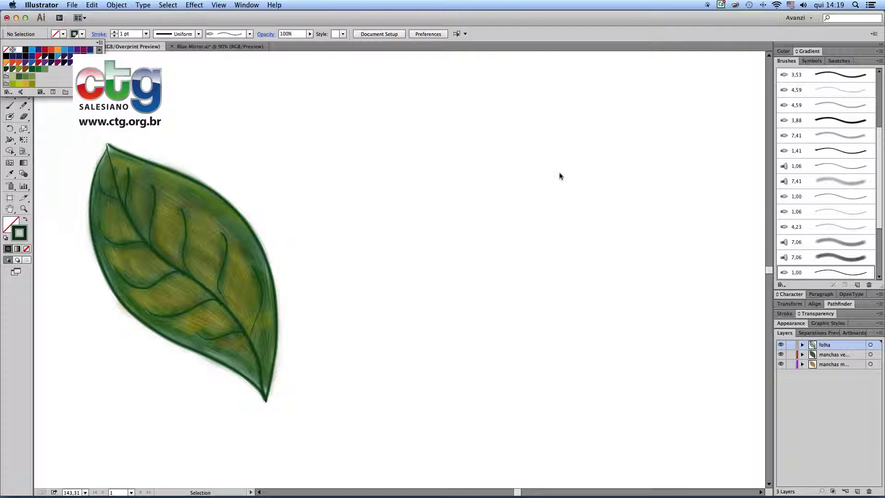
{"action": "left_click", "coordinate": [523, 42]}
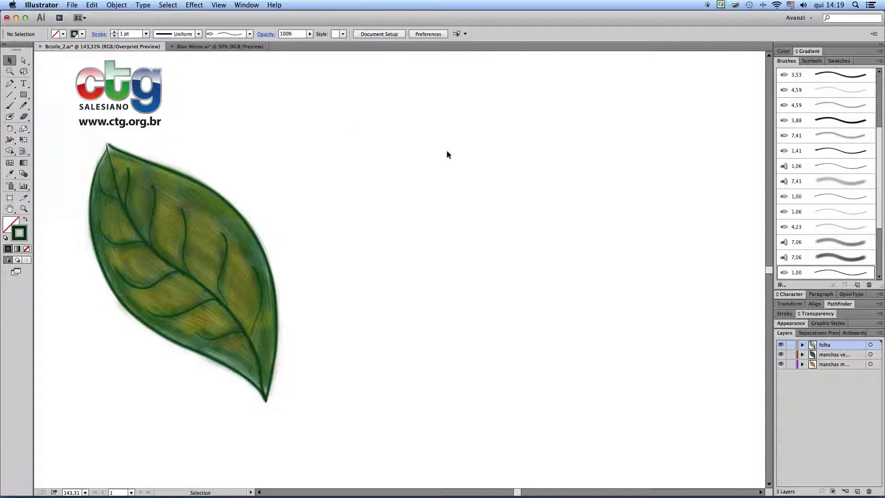
{"action": "left_click", "coordinate": [9, 105]}
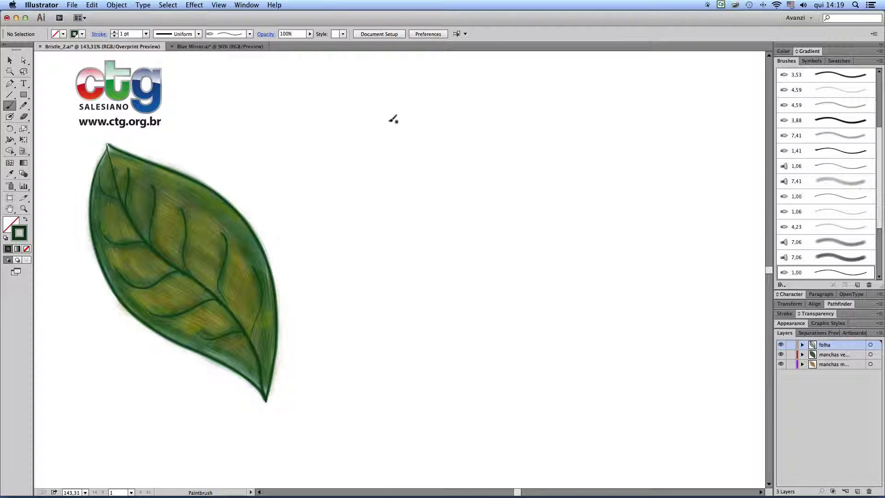
{"action": "mouse_move", "coordinate": [379, 129]}
{"action": "left_mouse_down"}
{"action": "mouse_move", "coordinate": [373, 188]}
{"action": "mouse_move", "coordinate": [391, 217]}
{"action": "mouse_move", "coordinate": [509, 298]}
{"action": "mouse_move", "coordinate": [530, 366]}
{"action": "left_mouse_up"}
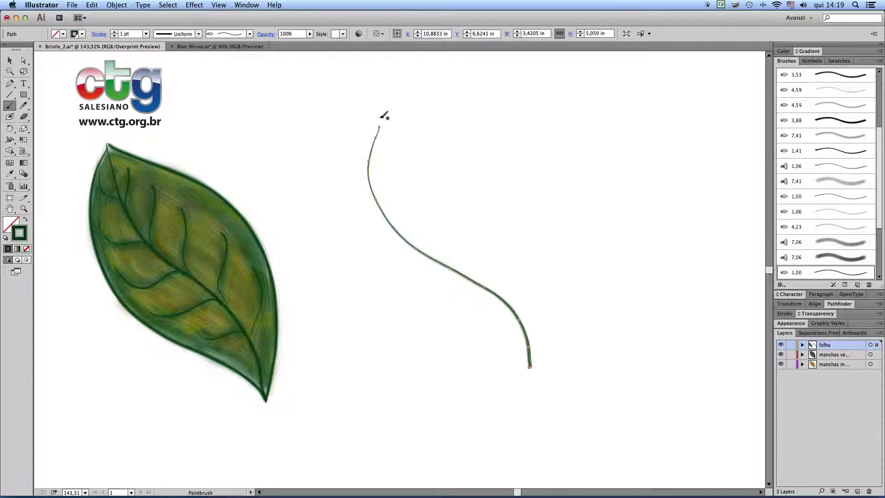
{"action": "mouse_move", "coordinate": [381, 120]}
{"action": "left_mouse_down"}
{"action": "mouse_move", "coordinate": [484, 147]}
{"action": "mouse_move", "coordinate": [544, 199]}
{"action": "mouse_move", "coordinate": [559, 271]}
{"action": "mouse_move", "coordinate": [542, 361]}
{"action": "left_mouse_up"}
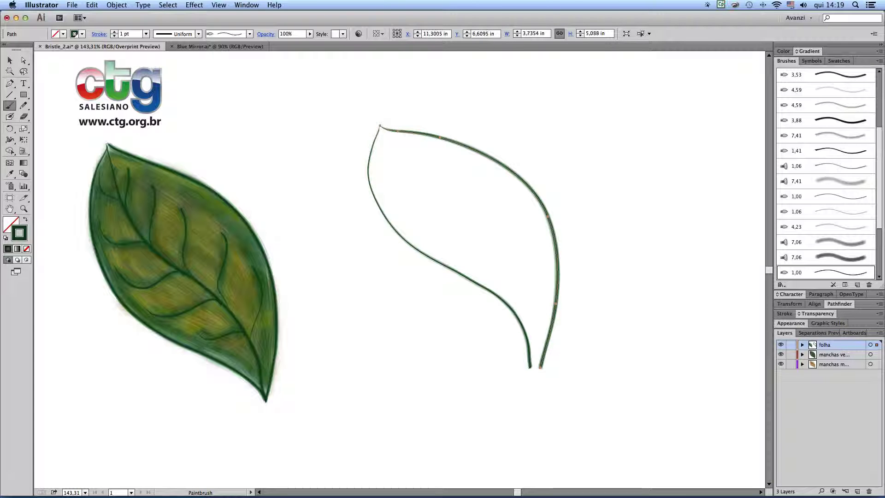
Step: Move individual anchor points along the new leaf's left edge to reshape its lower half
{"action": "left_click", "coordinate": [24, 60]}
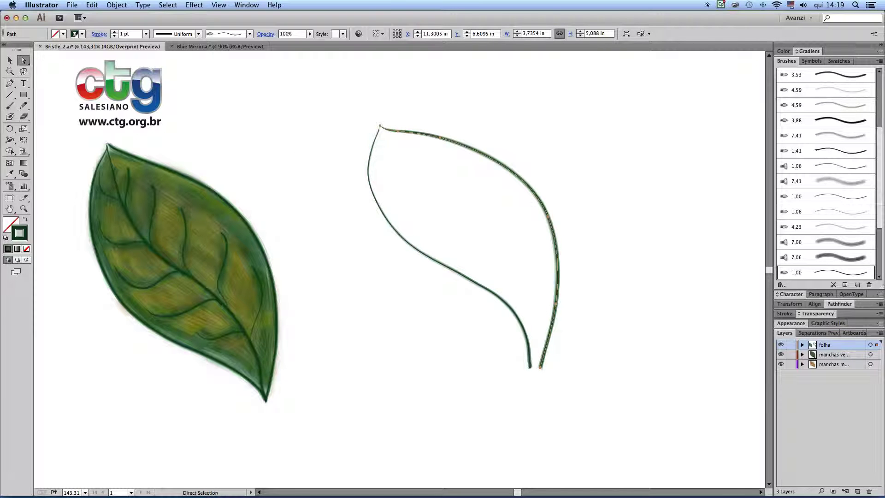
{"action": "left_click", "coordinate": [496, 297]}
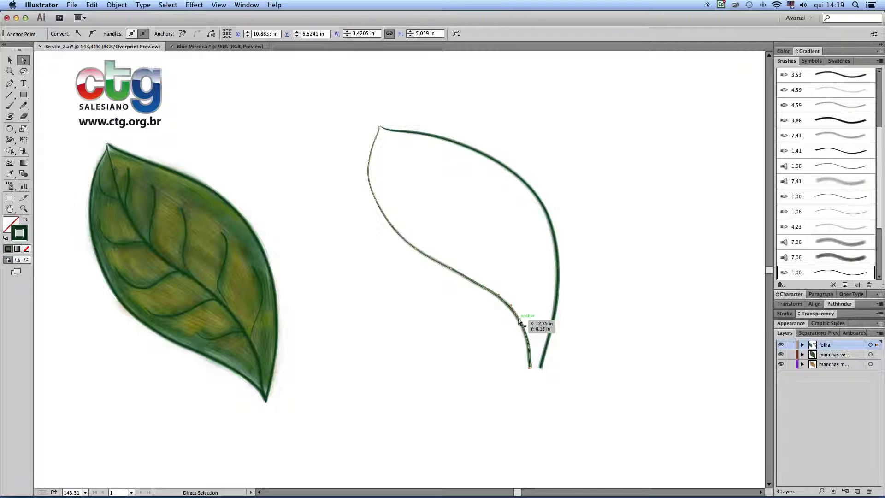
{"action": "left_click", "coordinate": [520, 322]}
{"action": "left_click_drag", "start_coordinate": [483, 289], "coordinate": [510, 320]}
Step: Set the Smooth tool's fidelity to the smoothest end of its range
{"action": "left_click_drag", "start_coordinate": [24, 105], "coordinate": [62, 116]}
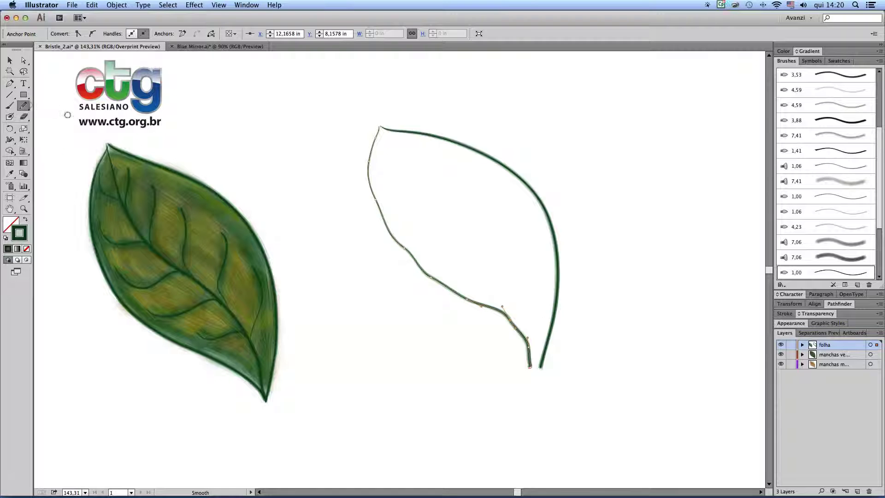
{"action": "double_click", "coordinate": [23, 105]}
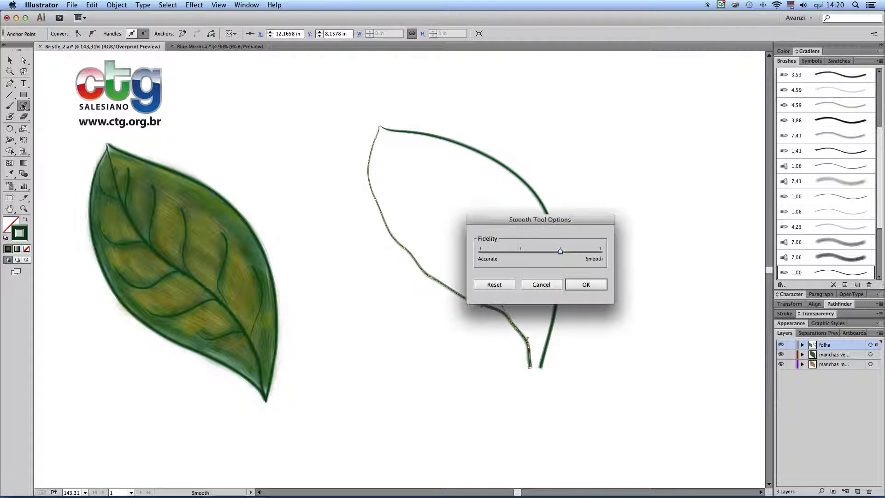
{"action": "left_click_drag", "start_coordinate": [560, 253], "coordinate": [601, 251]}
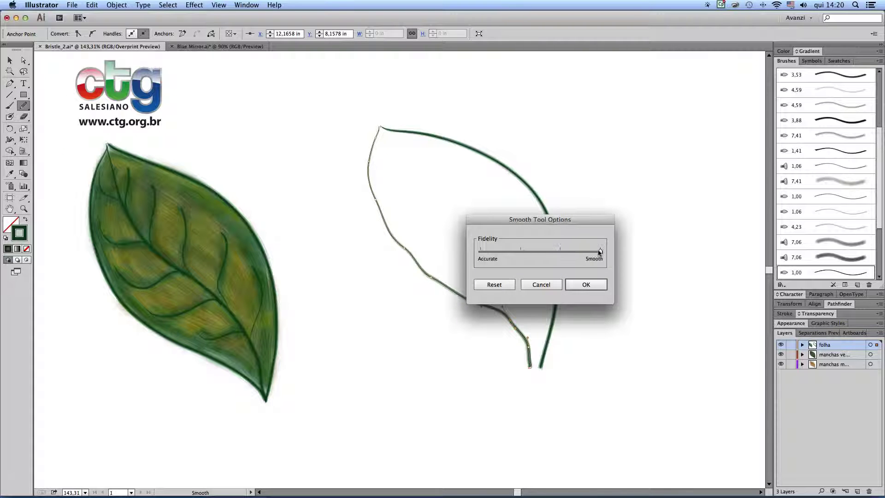
{"action": "left_click", "coordinate": [582, 285]}
Step: Smooth the new leaf's reshaped left edge, including the stretch near its upper tip, and select the right edge
{"action": "mouse_move", "coordinate": [370, 186]}
{"action": "left_mouse_down"}
{"action": "mouse_move", "coordinate": [379, 216]}
{"action": "mouse_move", "coordinate": [428, 279]}
{"action": "mouse_move", "coordinate": [403, 268]}
{"action": "mouse_move", "coordinate": [413, 265]}
{"action": "mouse_move", "coordinate": [404, 251]}
{"action": "mouse_move", "coordinate": [495, 319]}
{"action": "mouse_move", "coordinate": [395, 240]}
{"action": "mouse_move", "coordinate": [435, 272]}
{"action": "mouse_move", "coordinate": [398, 247]}
{"action": "mouse_move", "coordinate": [472, 284]}
{"action": "mouse_move", "coordinate": [510, 327]}
{"action": "mouse_move", "coordinate": [473, 299]}
{"action": "mouse_move", "coordinate": [530, 341]}
{"action": "mouse_move", "coordinate": [498, 307]}
{"action": "mouse_move", "coordinate": [539, 338]}
{"action": "left_mouse_up"}
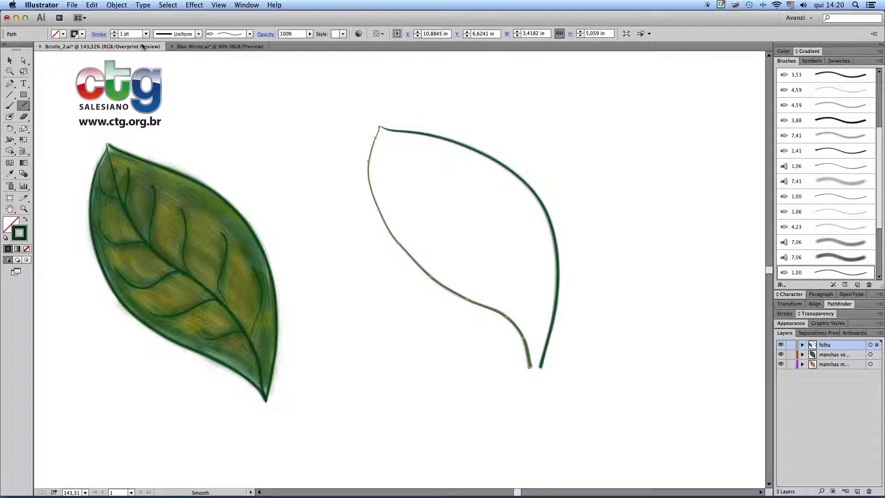
{"action": "mouse_move", "coordinate": [372, 125]}
{"action": "left_mouse_down"}
{"action": "mouse_move", "coordinate": [352, 167]}
{"action": "mouse_move", "coordinate": [381, 174]}
{"action": "mouse_move", "coordinate": [379, 130]}
{"action": "mouse_move", "coordinate": [355, 176]}
{"action": "mouse_move", "coordinate": [368, 142]}
{"action": "left_mouse_up"}
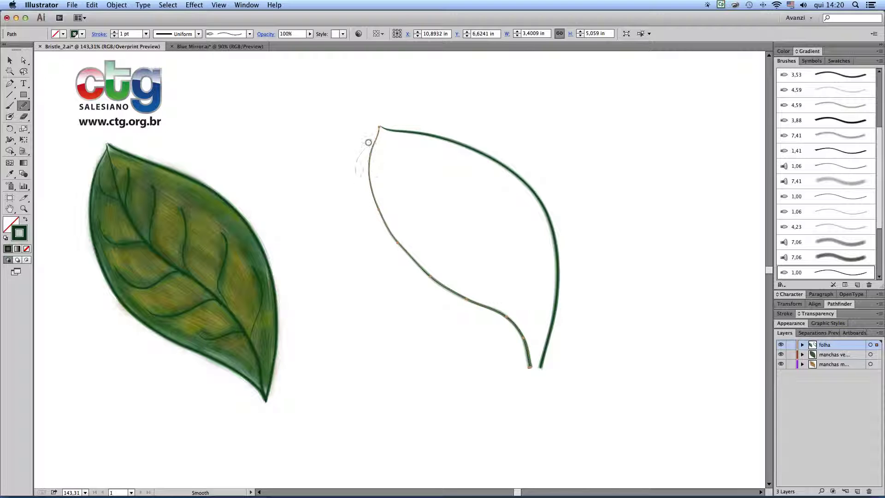
{"action": "left_click", "coordinate": [437, 139], "text": "super"}
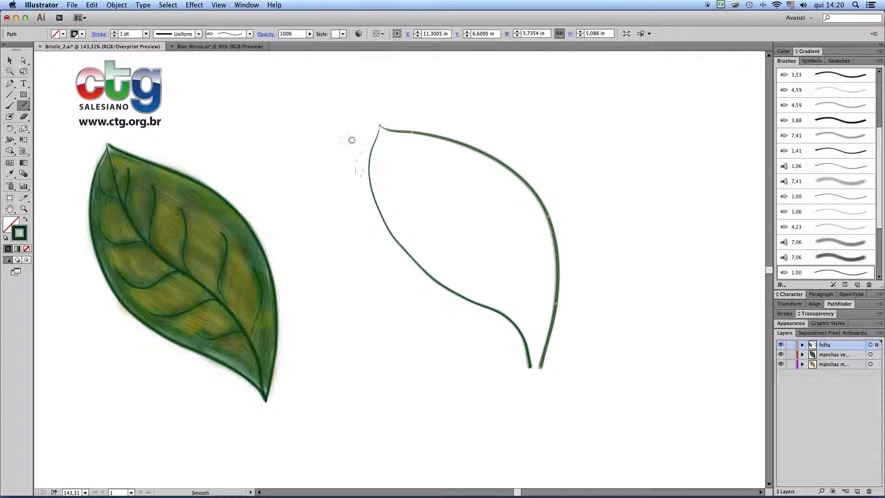
Step: Move the lower anchor points of the leaf's left edge outward so its end lies closer to the right edge
{"action": "key", "text": "a"}
{"action": "left_click", "coordinate": [530, 368]}
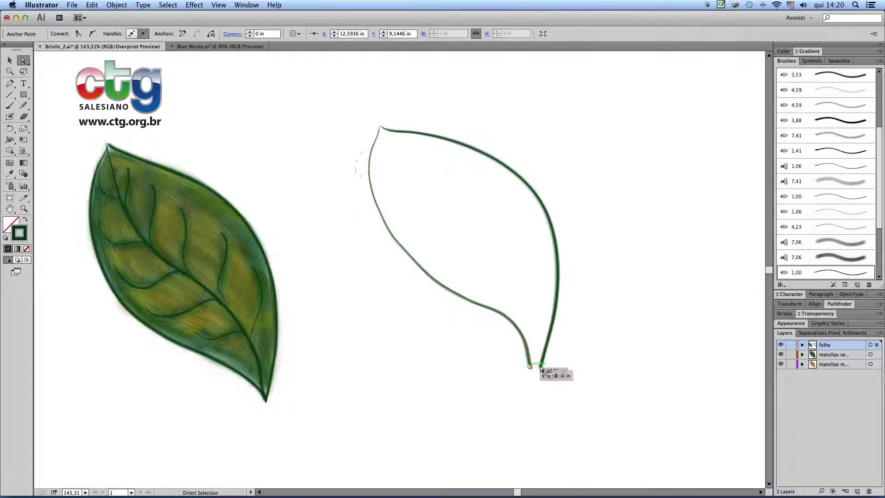
{"action": "left_click", "coordinate": [531, 368]}
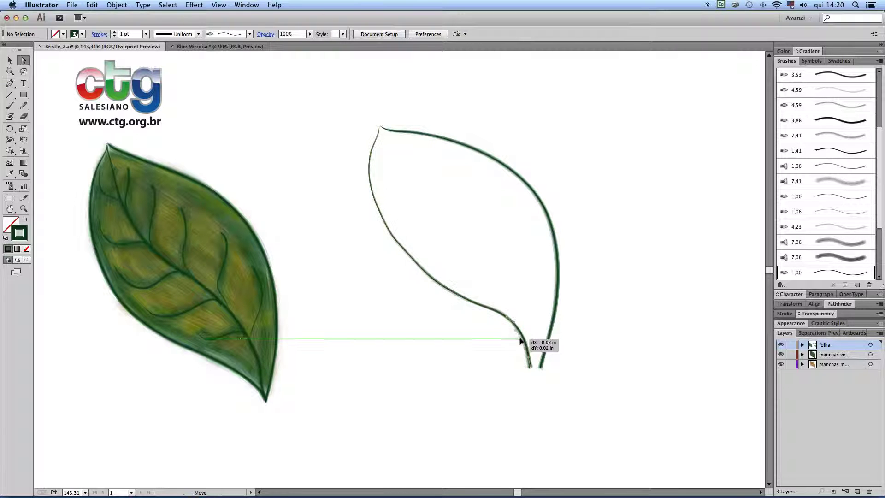
{"action": "left_click", "coordinate": [511, 323]}
{"action": "left_click_drag", "start_coordinate": [512, 323], "coordinate": [533, 367]}
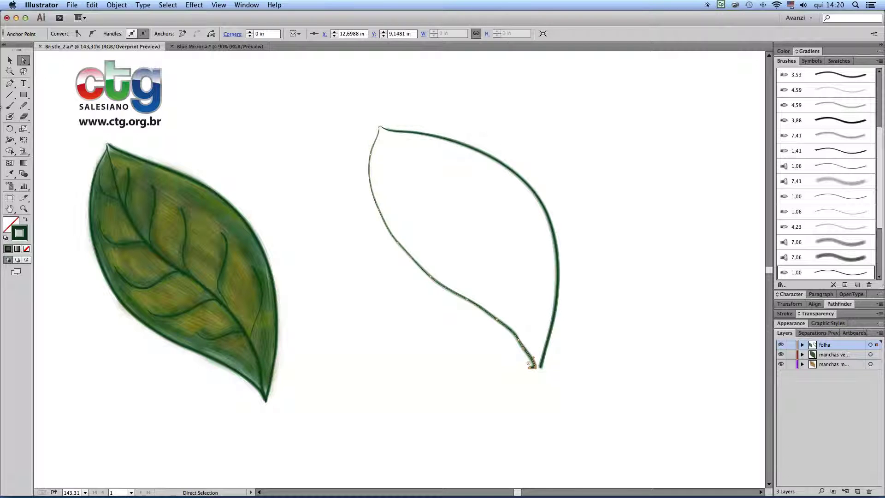
Step: Smooth the left edge again into one continuous curve down to the leaf's base
{"action": "left_click", "coordinate": [21, 106]}
{"action": "mouse_move", "coordinate": [453, 289]}
{"action": "left_mouse_down"}
{"action": "mouse_move", "coordinate": [512, 347]}
{"action": "mouse_move", "coordinate": [441, 283]}
{"action": "mouse_move", "coordinate": [433, 287]}
{"action": "left_mouse_up"}
{"action": "mouse_move", "coordinate": [377, 200]}
{"action": "left_mouse_down"}
{"action": "mouse_move", "coordinate": [423, 272]}
{"action": "mouse_move", "coordinate": [458, 310]}
{"action": "left_mouse_up"}
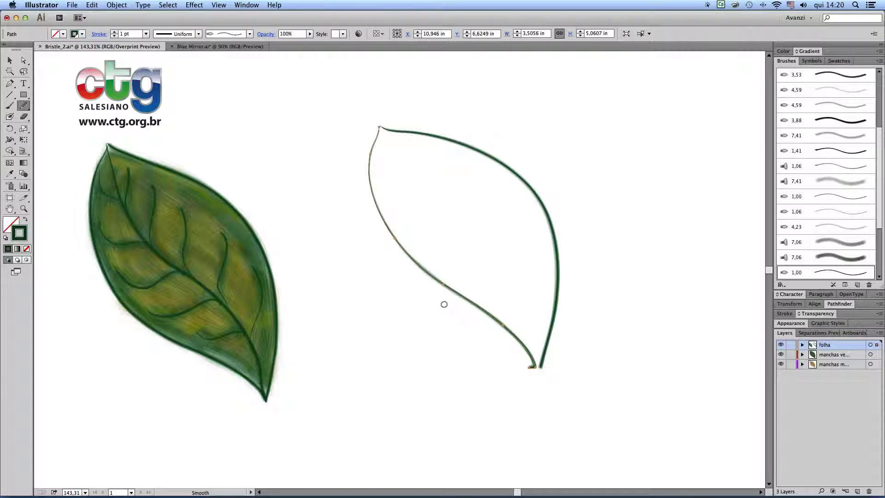
Step: Paint the leaf's curved midrib from tip to base, about 3.3 by 5 in, and review the Paintbrush tool options
{"action": "left_click", "coordinate": [9, 106]}
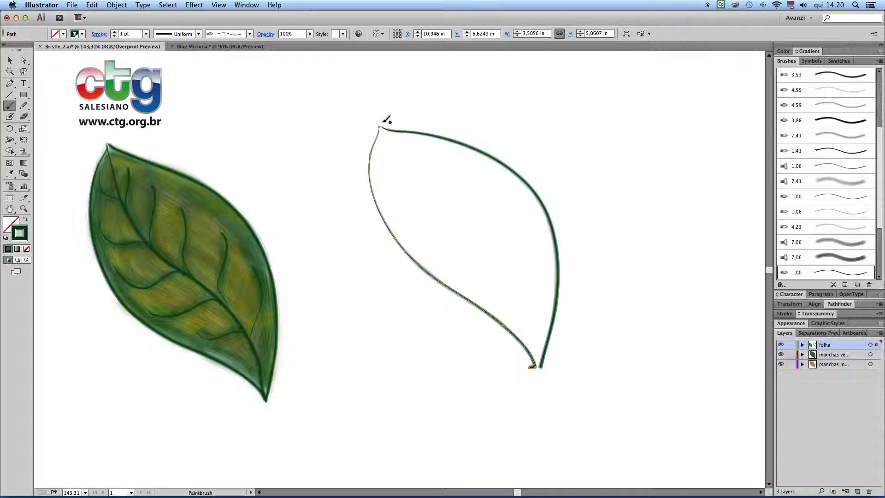
{"action": "mouse_move", "coordinate": [383, 129]}
{"action": "left_mouse_down"}
{"action": "mouse_move", "coordinate": [399, 162]}
{"action": "mouse_move", "coordinate": [515, 275]}
{"action": "mouse_move", "coordinate": [537, 318]}
{"action": "mouse_move", "coordinate": [539, 357]}
{"action": "left_mouse_up"}
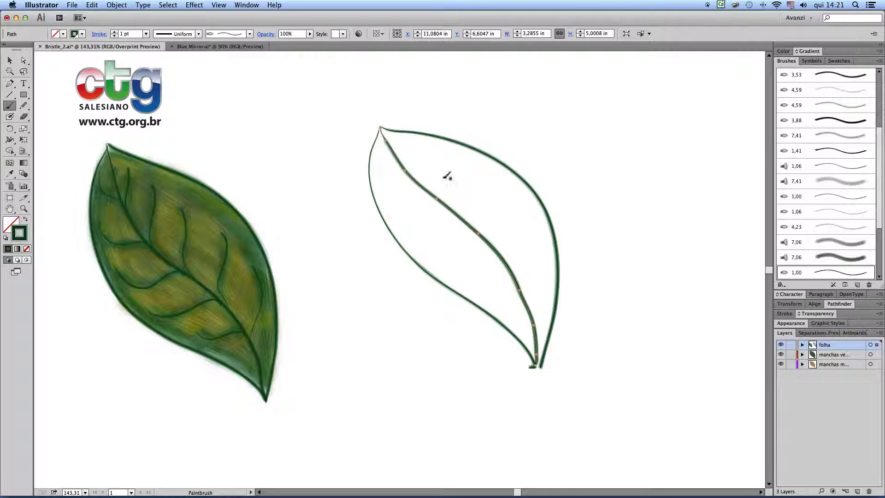
{"action": "double_click", "coordinate": [10, 105]}
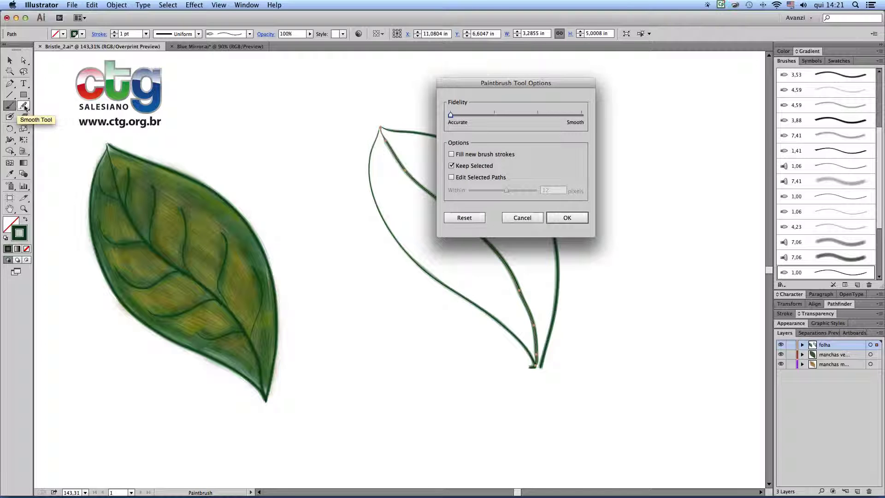
{"action": "left_click", "coordinate": [568, 219]}
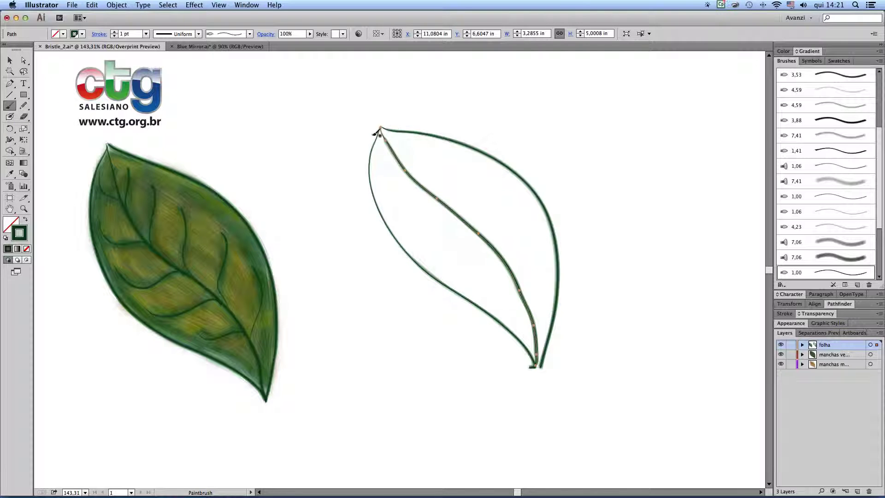
Step: Paint six side veins between the leaf's left edge and the midrib
{"action": "mouse_move", "coordinate": [374, 143]}
{"action": "left_mouse_down"}
{"action": "mouse_move", "coordinate": [387, 167]}
{"action": "mouse_move", "coordinate": [404, 173]}
{"action": "mouse_move", "coordinate": [393, 198]}
{"action": "mouse_move", "coordinate": [447, 209]}
{"action": "left_mouse_up"}
{"action": "left_click_drag", "start_coordinate": [390, 225], "coordinate": [482, 241]}
{"action": "left_click_drag", "start_coordinate": [422, 261], "coordinate": [509, 266]}
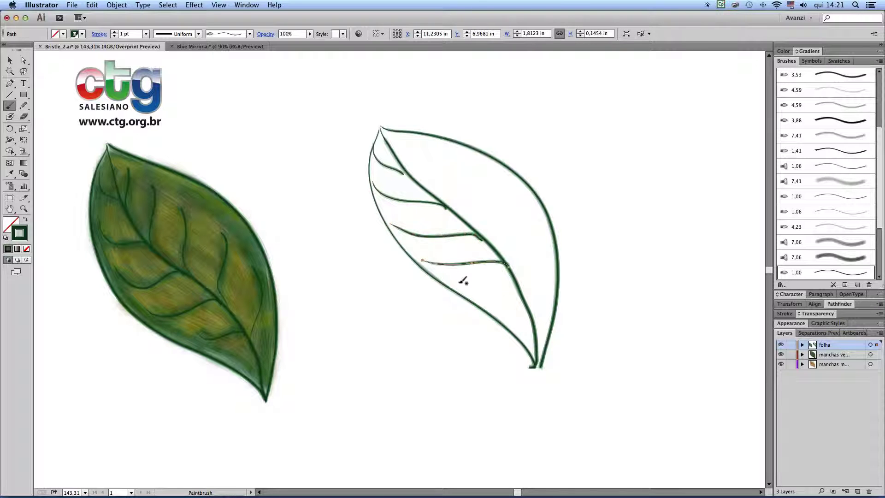
{"action": "mouse_move", "coordinate": [457, 288]}
{"action": "left_mouse_down"}
{"action": "mouse_move", "coordinate": [526, 296]}
{"action": "mouse_move", "coordinate": [515, 314]}
{"action": "mouse_move", "coordinate": [534, 329]}
{"action": "left_mouse_up"}
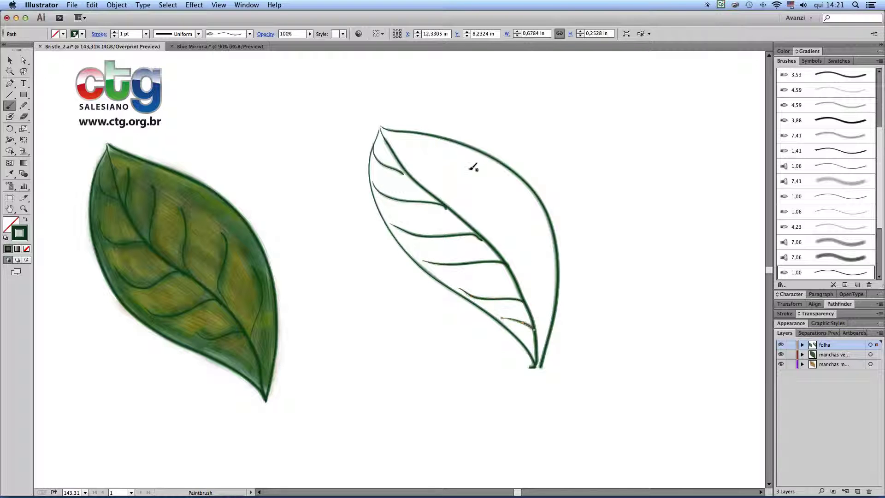
Step: Paint six side veins between the leaf's right edge and the midrib, and clear the selection
{"action": "left_click_drag", "start_coordinate": [399, 134], "coordinate": [412, 180]}
{"action": "mouse_move", "coordinate": [426, 140]}
{"action": "left_mouse_down"}
{"action": "mouse_move", "coordinate": [439, 155]}
{"action": "mouse_move", "coordinate": [440, 197]}
{"action": "left_mouse_up"}
{"action": "left_click_drag", "start_coordinate": [466, 158], "coordinate": [476, 231]}
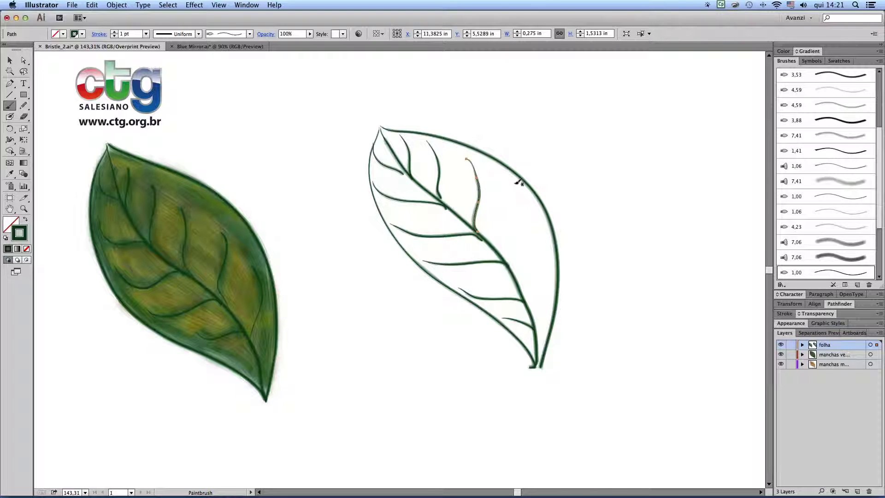
{"action": "mouse_move", "coordinate": [515, 185]}
{"action": "left_mouse_down"}
{"action": "mouse_move", "coordinate": [515, 209]}
{"action": "mouse_move", "coordinate": [505, 258]}
{"action": "left_mouse_up"}
{"action": "mouse_move", "coordinate": [540, 216]}
{"action": "left_mouse_down"}
{"action": "mouse_move", "coordinate": [523, 286]}
{"action": "mouse_move", "coordinate": [537, 303]}
{"action": "mouse_move", "coordinate": [532, 324]}
{"action": "left_mouse_up"}
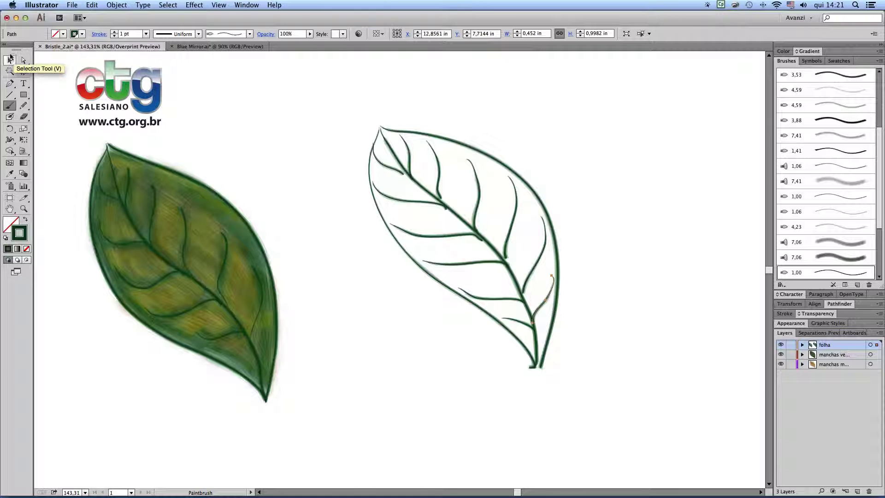
{"action": "left_click", "coordinate": [9, 59]}
{"action": "left_click", "coordinate": [494, 119]}
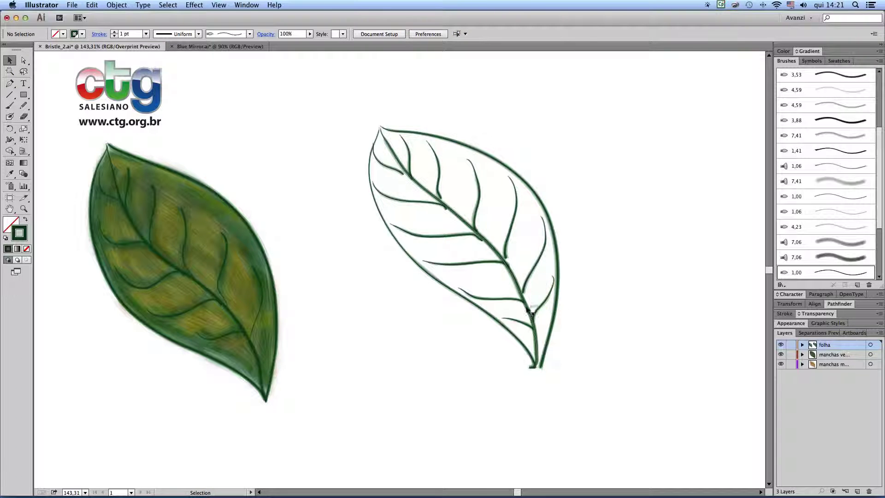
Step: Nudge an anchor point in the lower part of the midrib near the side vein junctions
{"action": "key", "text": "a"}
{"action": "left_click", "coordinate": [521, 291]}
{"action": "left_click_drag", "start_coordinate": [520, 289], "coordinate": [521, 292]}
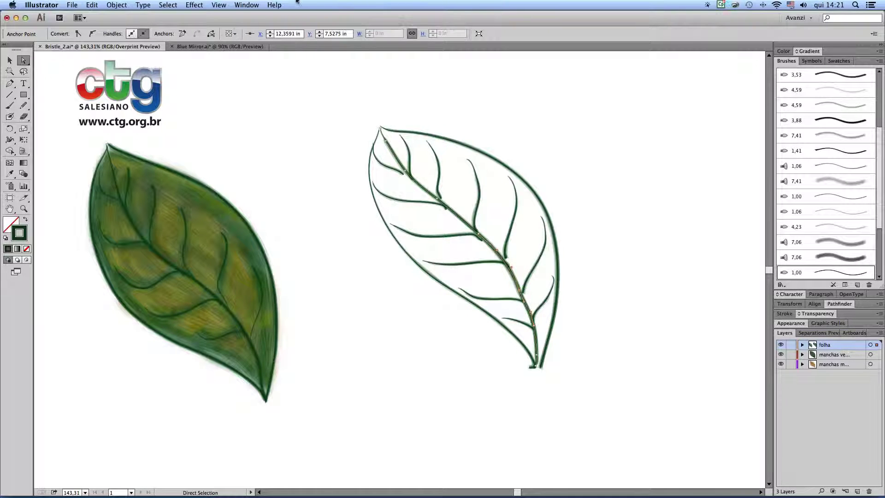
Step: Turn off Smart Guides and Snap to Point
{"action": "left_click", "coordinate": [220, 5]}
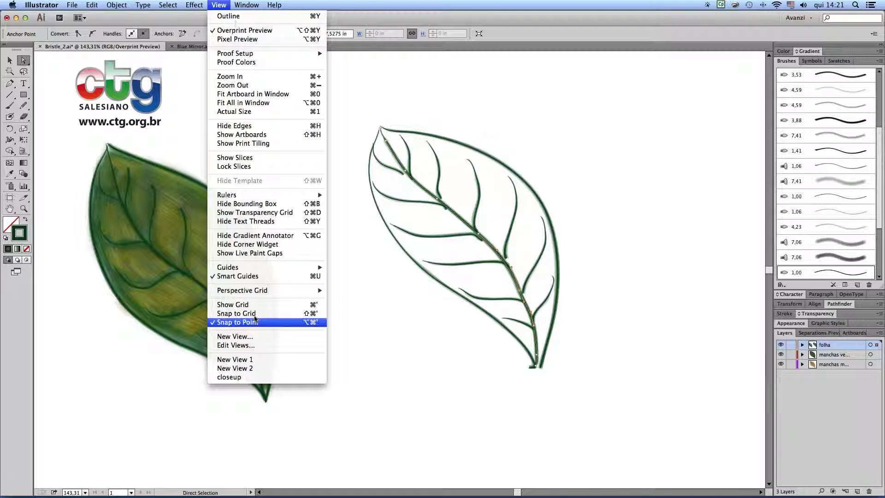
{"action": "left_click", "coordinate": [259, 278]}
{"action": "left_click", "coordinate": [220, 5]}
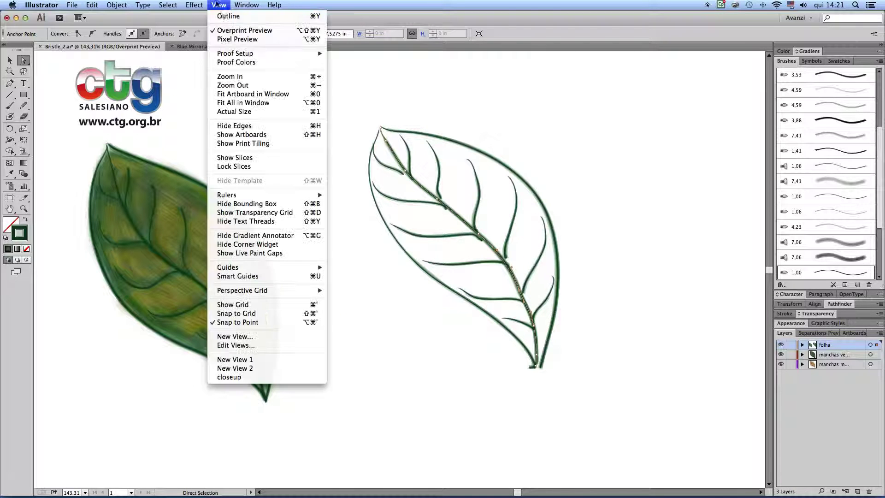
{"action": "left_click", "coordinate": [262, 322]}
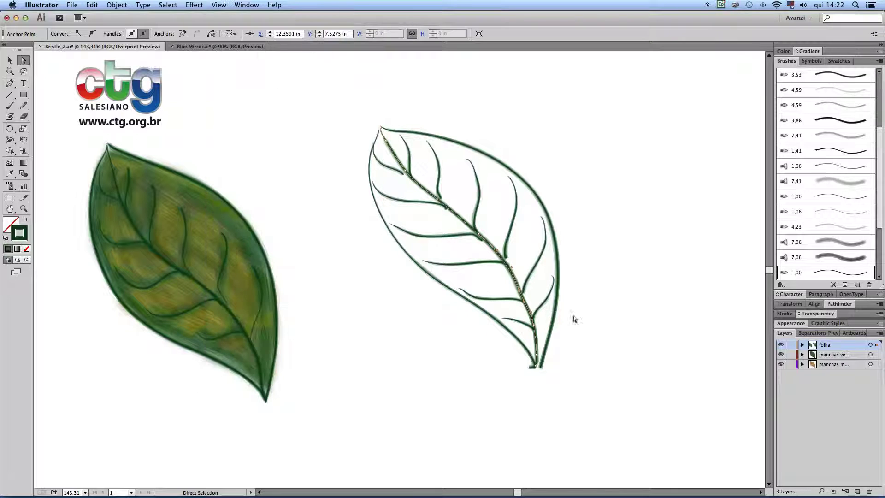
Step: Shift the midrib's anchor point slightly to line up with the side veins, and deselect the path
{"action": "left_click_drag", "start_coordinate": [520, 290], "coordinate": [510, 265]}
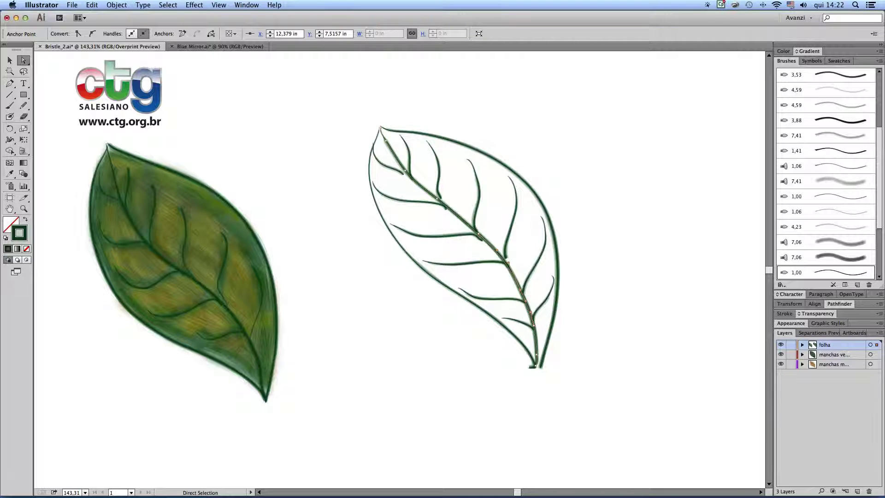
{"action": "left_click", "coordinate": [10, 60]}
{"action": "left_click", "coordinate": [262, 102]}
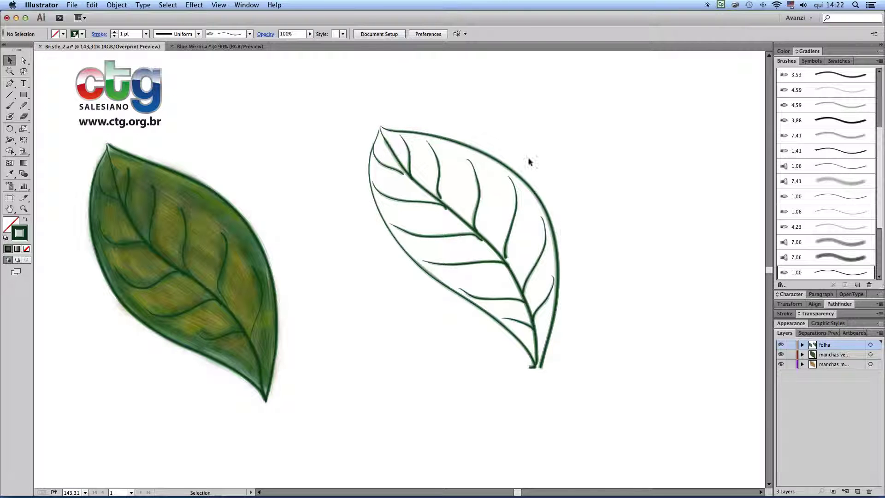
{"action": "double_click", "coordinate": [817, 271]}
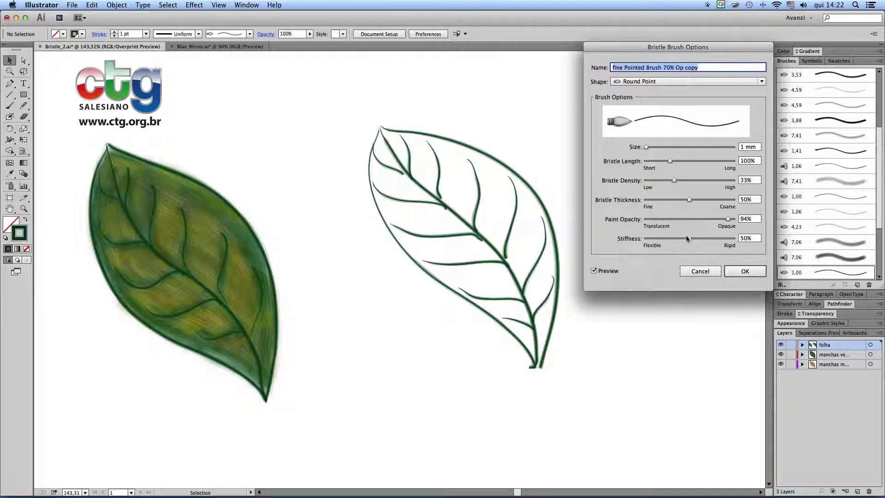
{"action": "left_click_drag", "start_coordinate": [687, 238], "coordinate": [706, 238]}
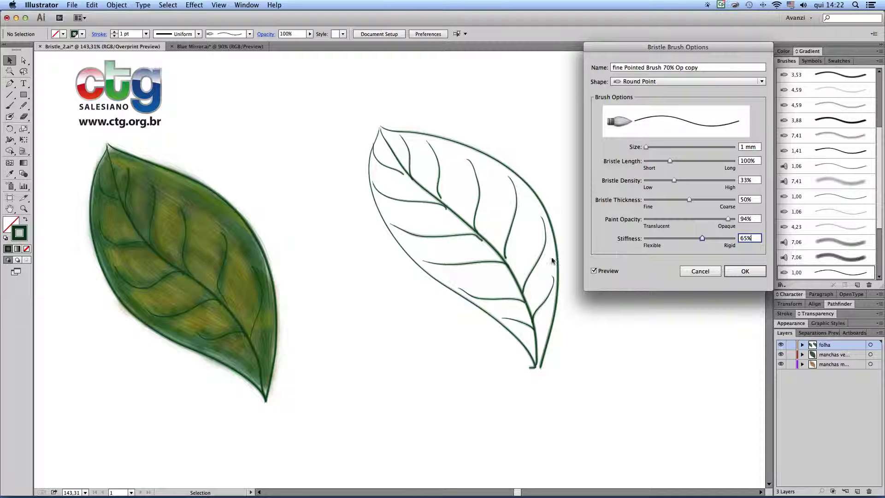
{"action": "left_click", "coordinate": [704, 272]}
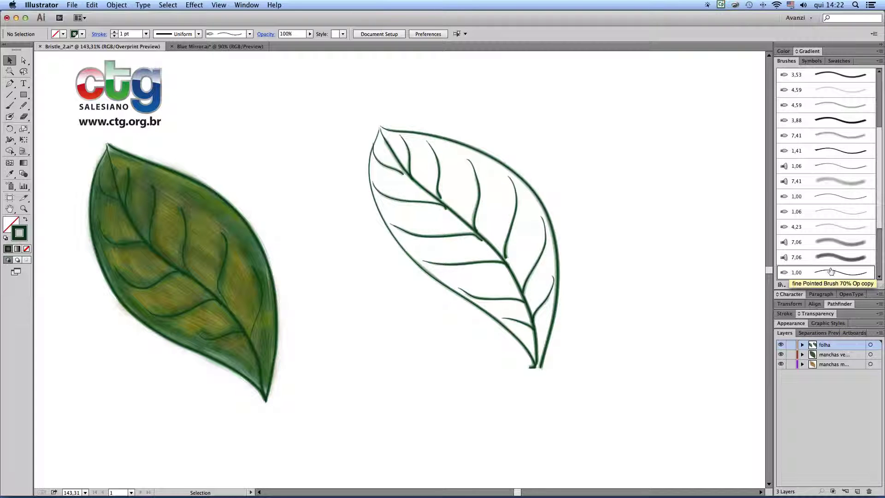
Step: Duplicate the bristle brush fine Pointed Brush 70% Op copy
{"action": "scroll", "coordinate": [839, 220], "scroll_direction": "down", "scroll_amount": 4}
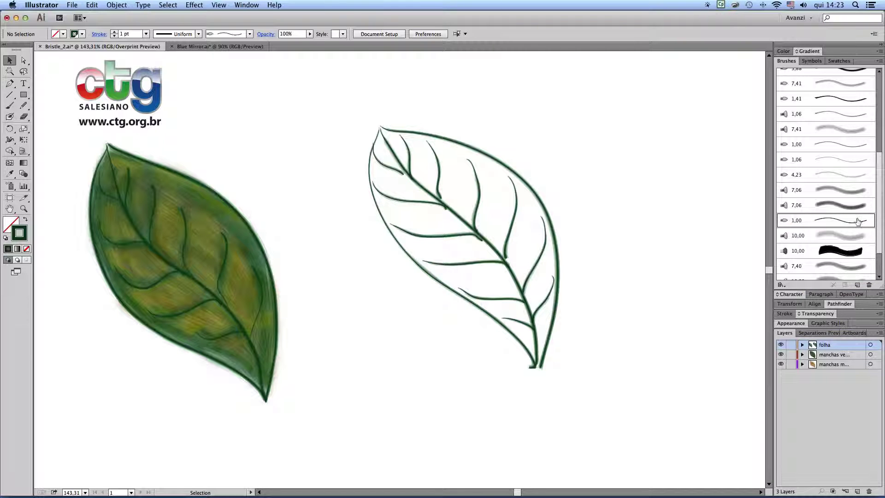
{"action": "left_click", "coordinate": [878, 61]}
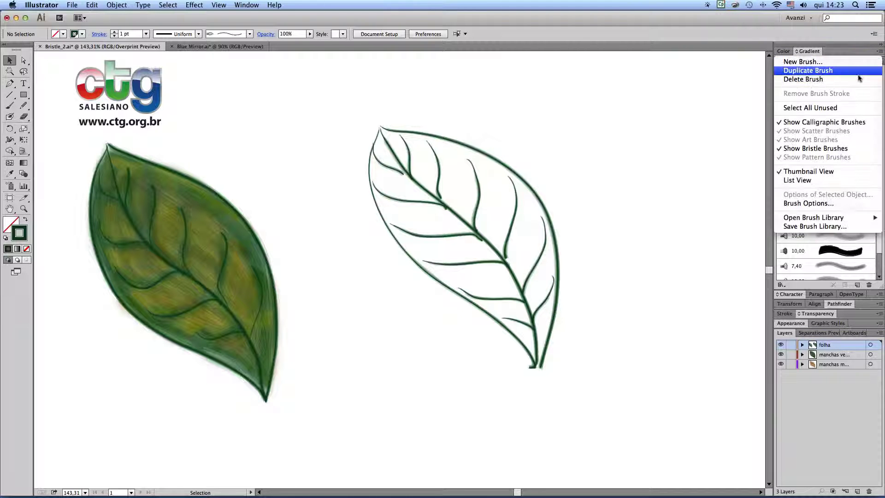
{"action": "left_click", "coordinate": [825, 70]}
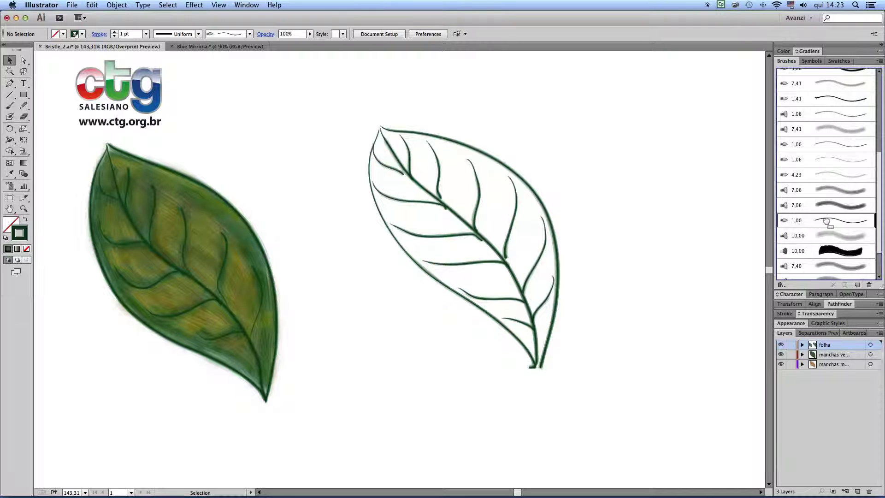
{"action": "scroll", "coordinate": [849, 258], "scroll_direction": "down", "scroll_amount": 3}
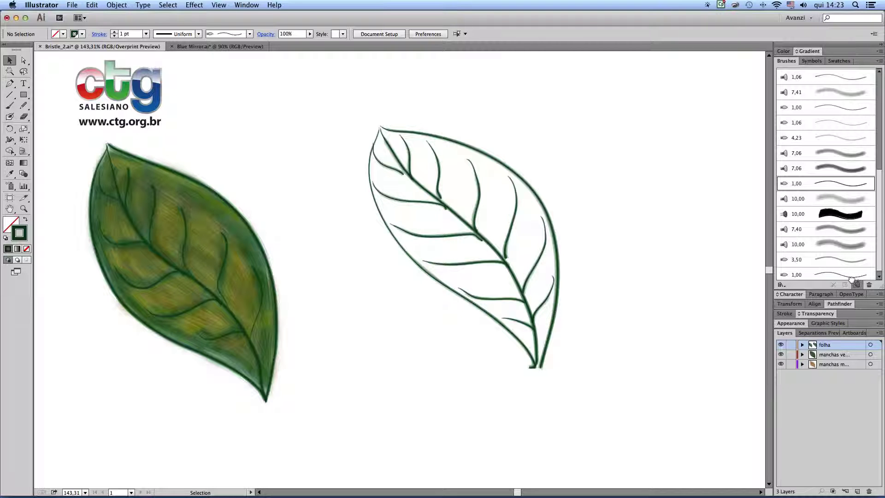
{"action": "scroll", "coordinate": [851, 279], "scroll_direction": "down", "scroll_amount": 1}
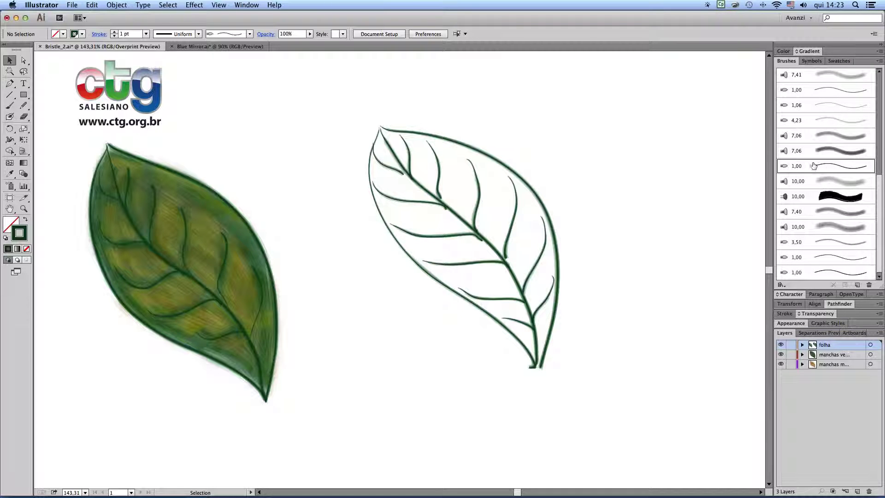
Step: Apply the duplicated brush fine Pointed Brush 70% Op copy 2 to all strokes of the outlined leaf, and deselect them
{"action": "left_click_drag", "start_coordinate": [350, 106], "coordinate": [630, 383]}
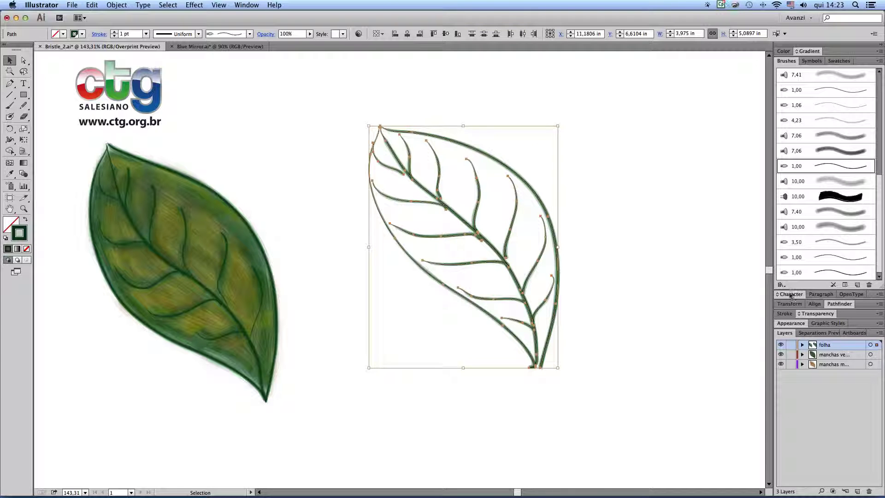
{"action": "left_click", "coordinate": [817, 273]}
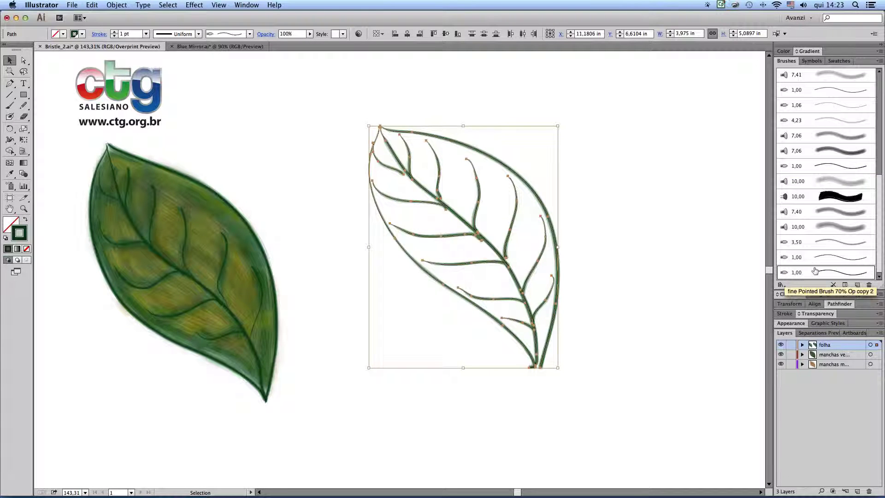
{"action": "left_click", "coordinate": [685, 274]}
Step: Set the duplicated brush's stiffness to 64%, rename it traco folha, and confirm the brush options
{"action": "double_click", "coordinate": [817, 273]}
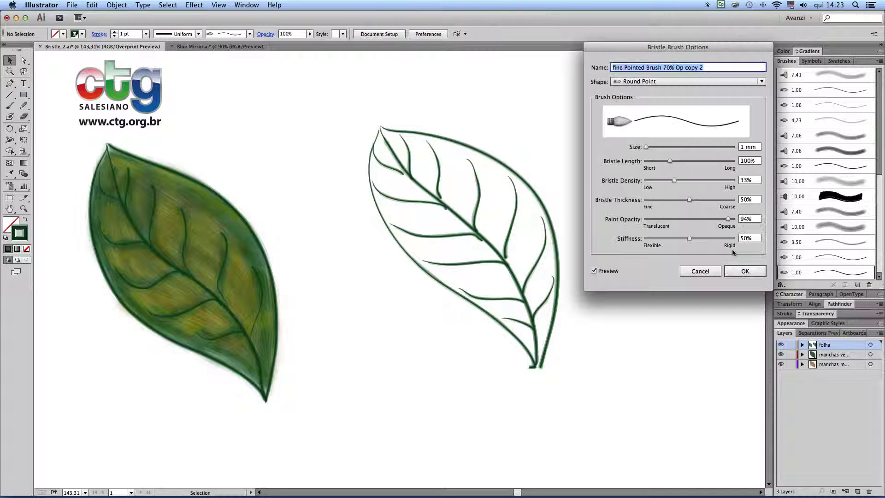
{"action": "left_click_drag", "start_coordinate": [688, 238], "coordinate": [705, 239]}
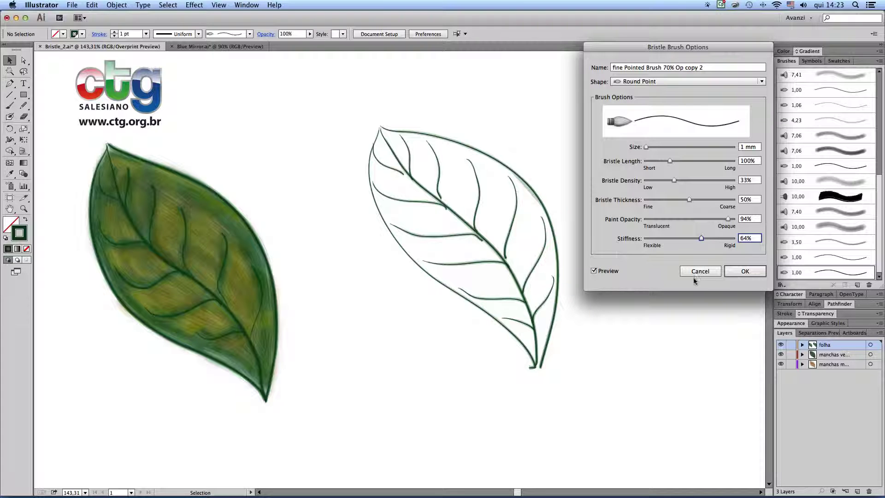
{"action": "left_click", "coordinate": [746, 272]}
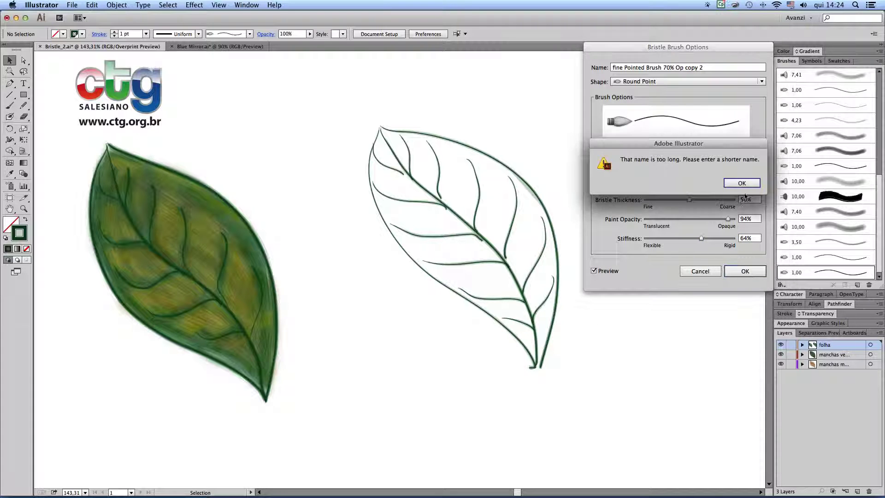
{"action": "left_click", "coordinate": [742, 183]}
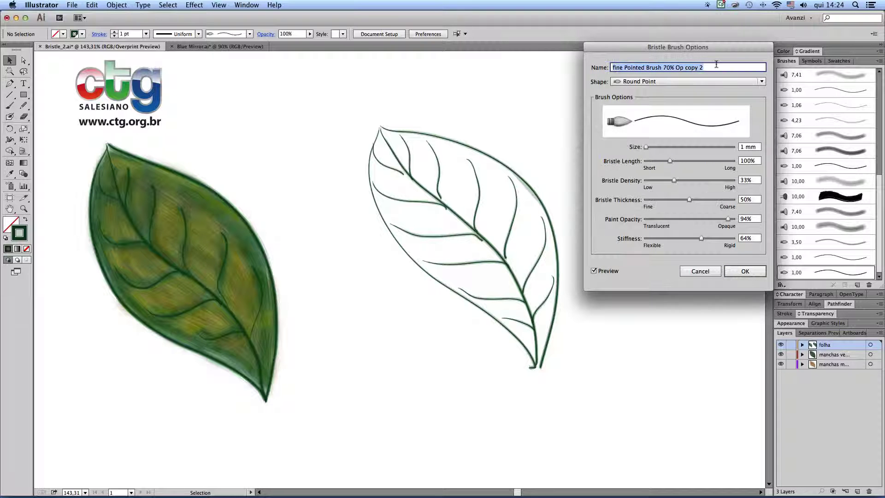
{"action": "left_click_drag", "start_coordinate": [715, 62], "coordinate": [600, 58]}
{"action": "type", "text": "traco folha"}
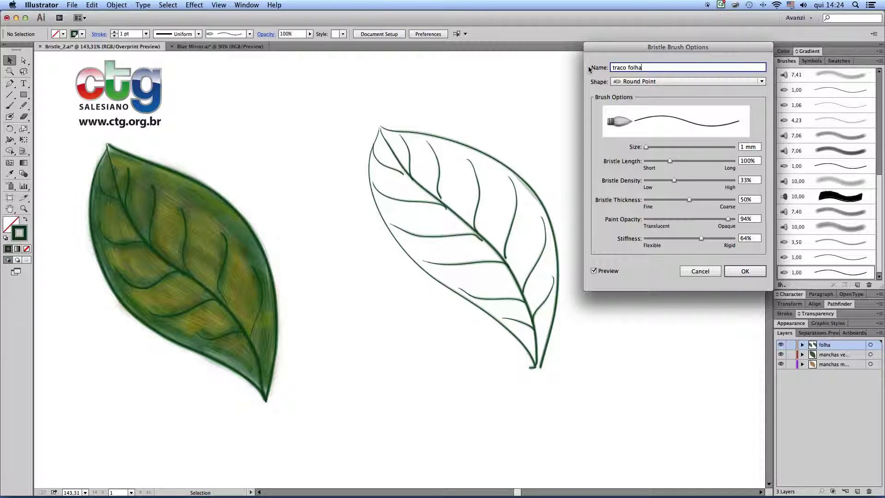
{"action": "left_click", "coordinate": [745, 271]}
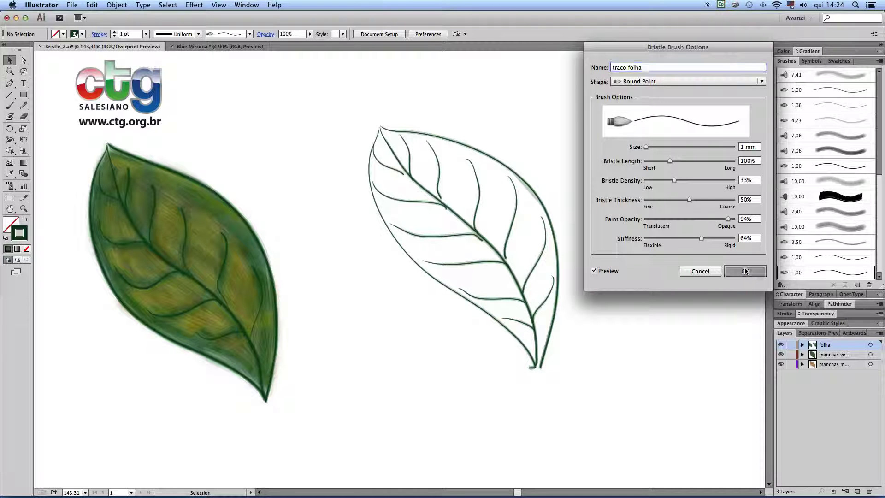
{"action": "left_click", "coordinate": [432, 270]}
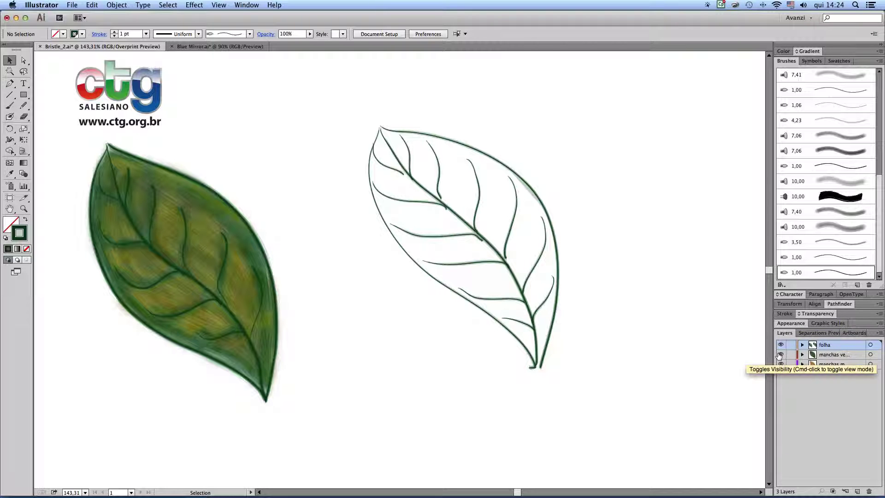
Step: Show only the green shading layer, and copy the finished leaf's scribbled shading stroke to the empty area beside it
{"action": "left_click", "coordinate": [781, 354], "text": "alt"}
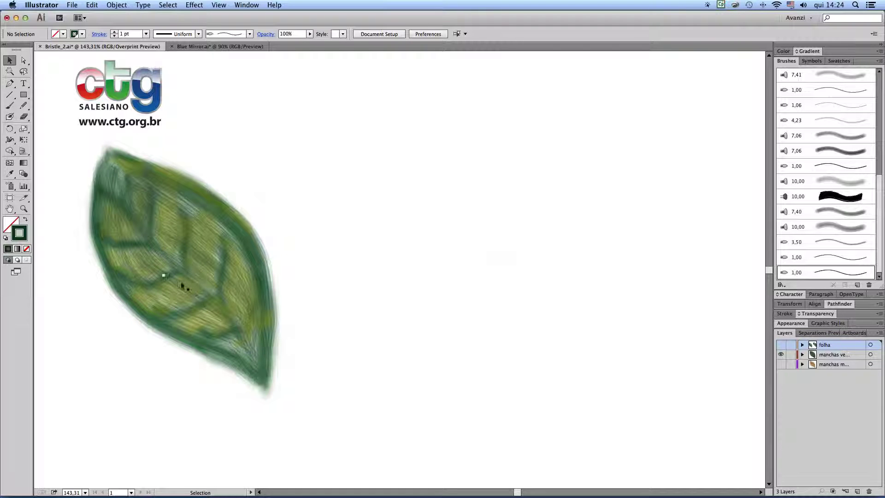
{"action": "left_click_drag", "start_coordinate": [206, 238], "coordinate": [446, 198]}
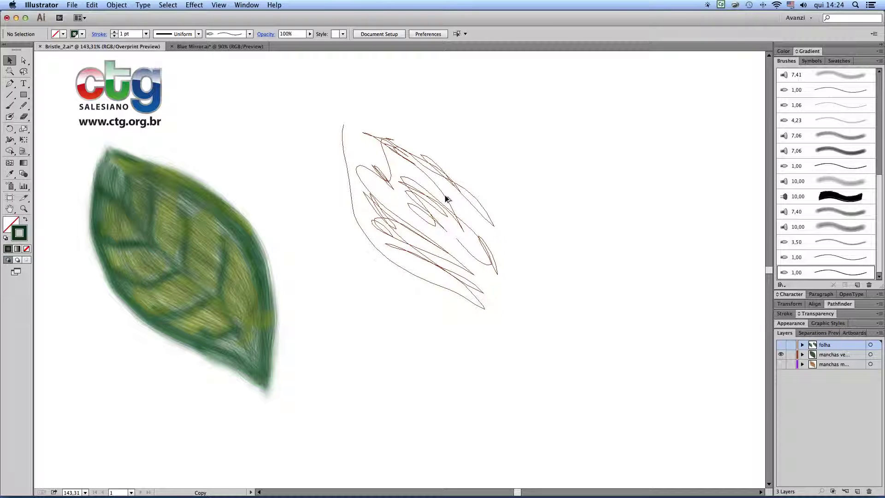
{"action": "left_click", "coordinate": [596, 259]}
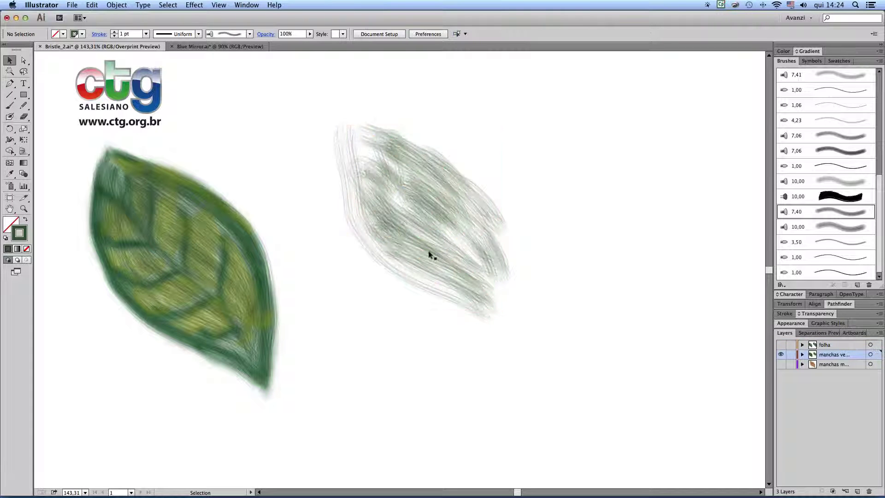
Step: Delete the copied shading stroke and show all layers again
{"action": "left_click", "coordinate": [424, 230]}
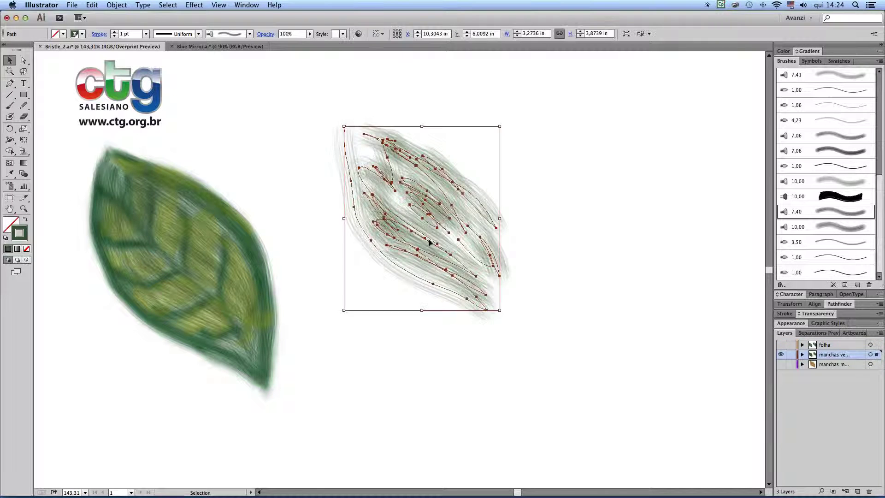
{"action": "key", "text": "Delete"}
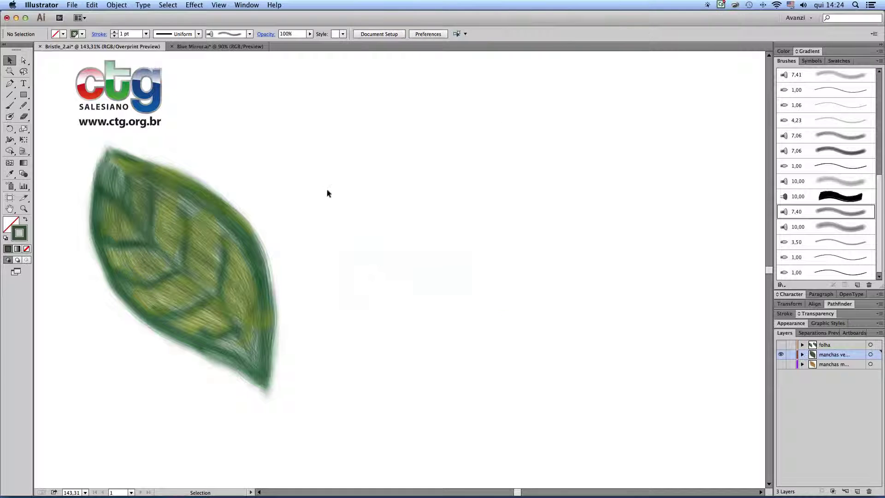
{"action": "left_click", "coordinate": [780, 355], "text": "alt"}
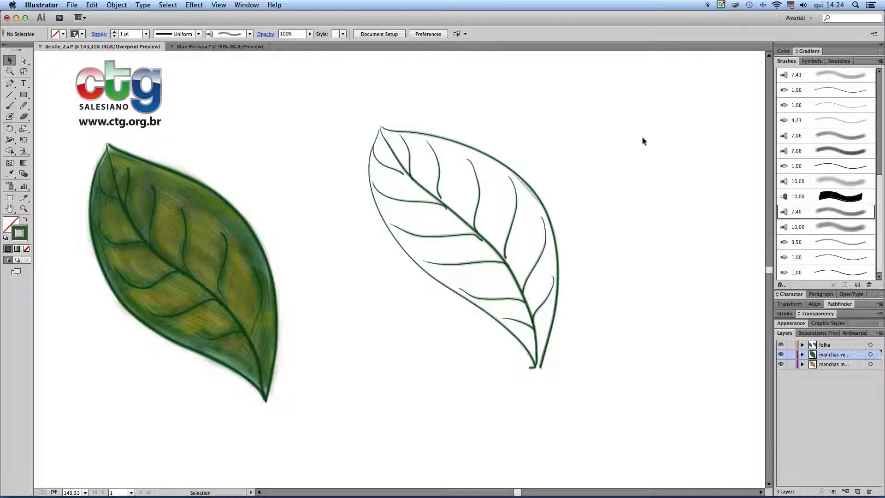
Step: Paint a curved test stroke about 2.5 in wide and 2.7 in high beside the outlined leaf with the Wide Fan for Shading brush
{"action": "left_click", "coordinate": [10, 105]}
{"action": "key", "text": "space"}
{"action": "left_click_drag", "start_coordinate": [563, 148], "coordinate": [499, 170]}
{"action": "mouse_move", "coordinate": [505, 107]}
{"action": "left_mouse_down"}
{"action": "mouse_move", "coordinate": [585, 182]}
{"action": "mouse_move", "coordinate": [623, 233]}
{"action": "mouse_move", "coordinate": [620, 244]}
{"action": "left_mouse_up"}
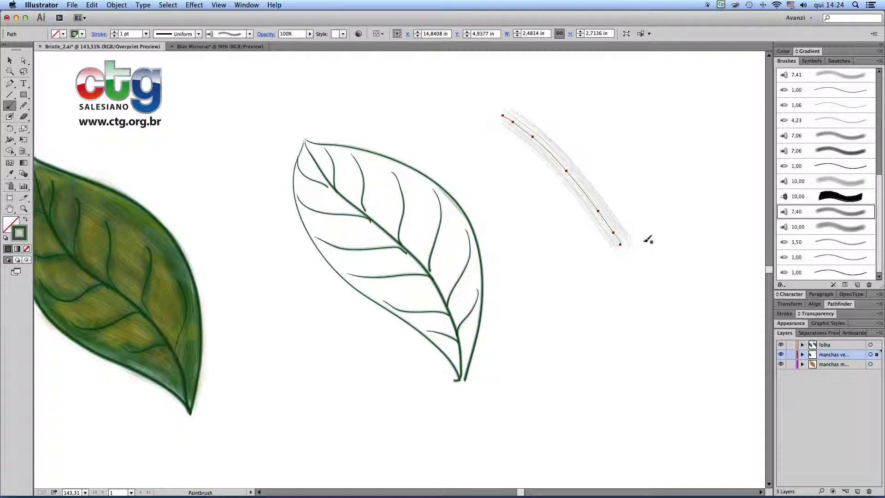
Step: Try the 10,00, 7,40 and 7,06 fan brushes on the selected test stroke
{"action": "left_click", "coordinate": [835, 229]}
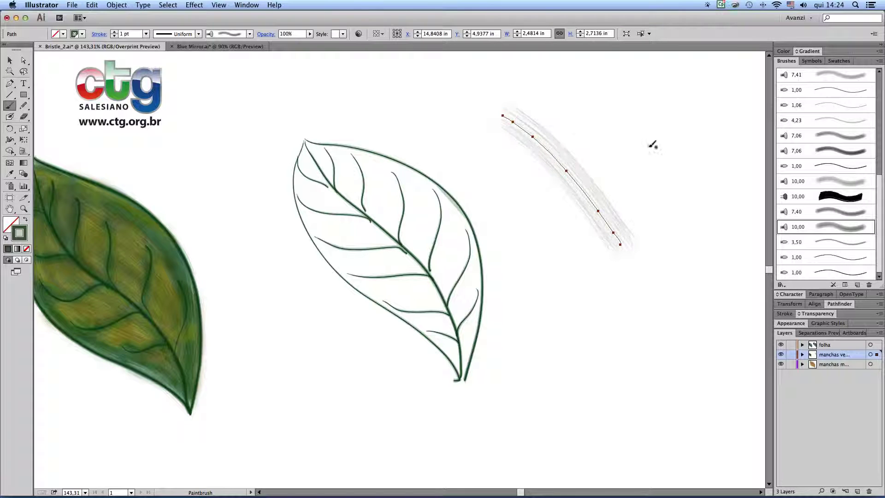
{"action": "left_click", "coordinate": [847, 213]}
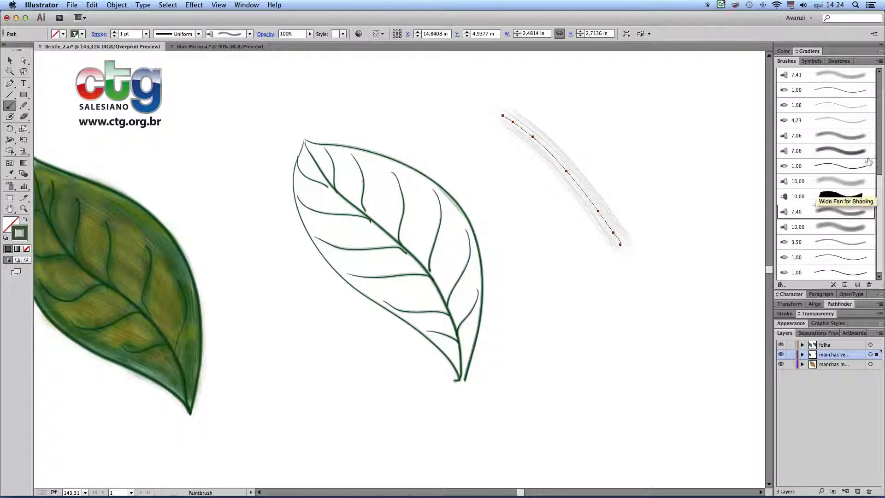
{"action": "left_click", "coordinate": [856, 151]}
{"action": "left_click", "coordinate": [849, 137]}
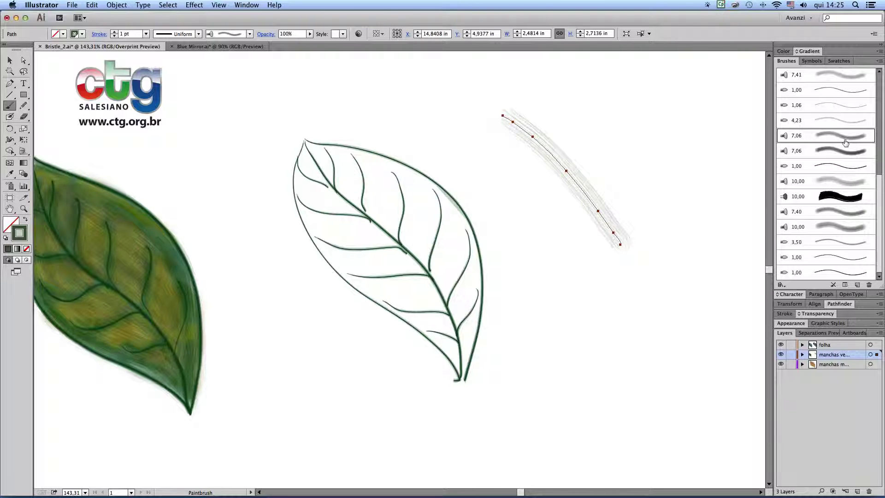
{"action": "left_click", "coordinate": [844, 151]}
{"action": "left_click", "coordinate": [832, 225]}
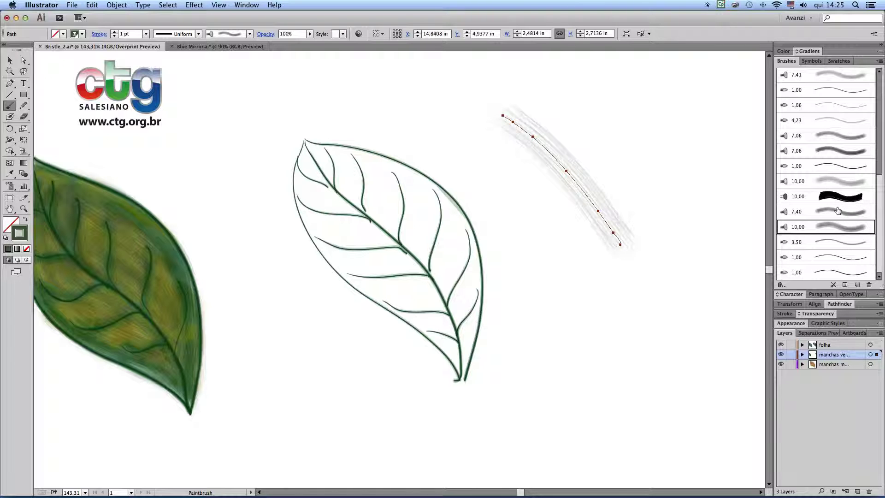
Step: Check the options of Wide Fan for Shading copy, reapply Wide Fan for Shading, and delete the test stroke
{"action": "double_click", "coordinate": [832, 225]}
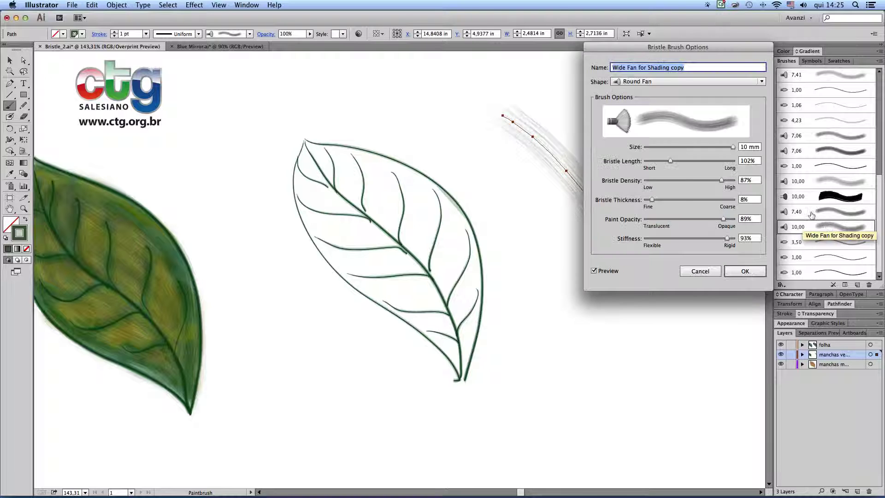
{"action": "left_click", "coordinate": [692, 269]}
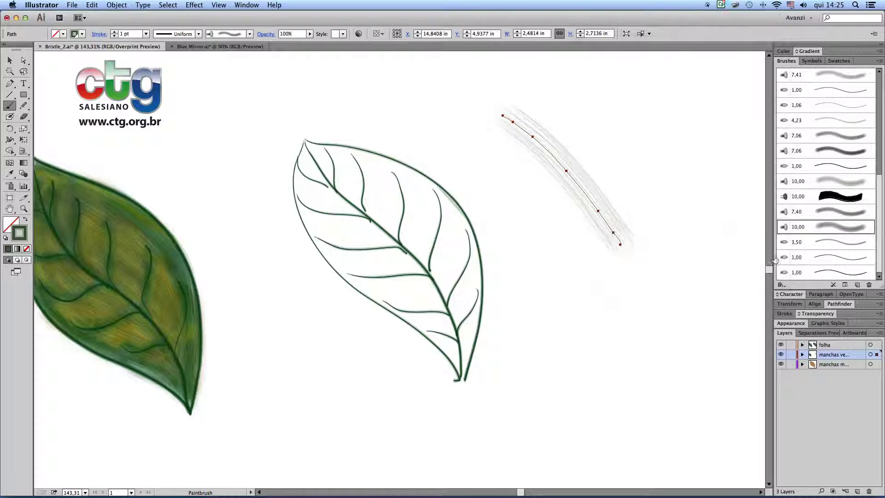
{"action": "left_click", "coordinate": [837, 213]}
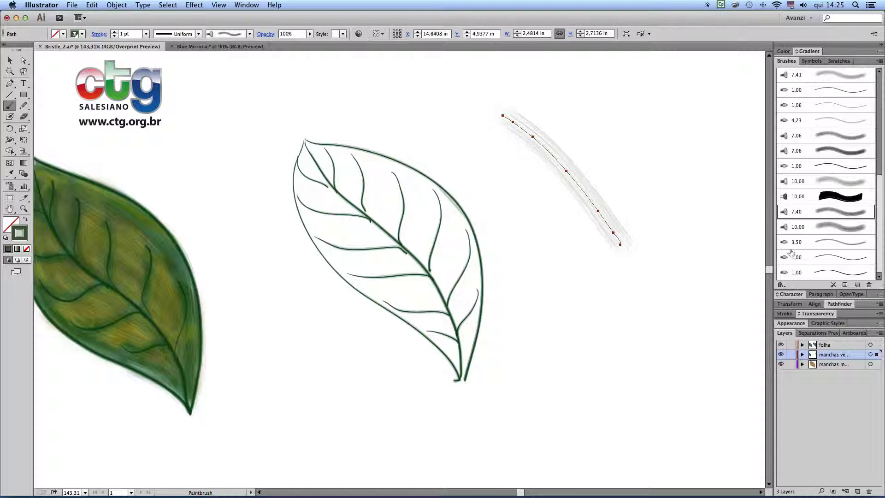
{"action": "key", "text": "Delete"}
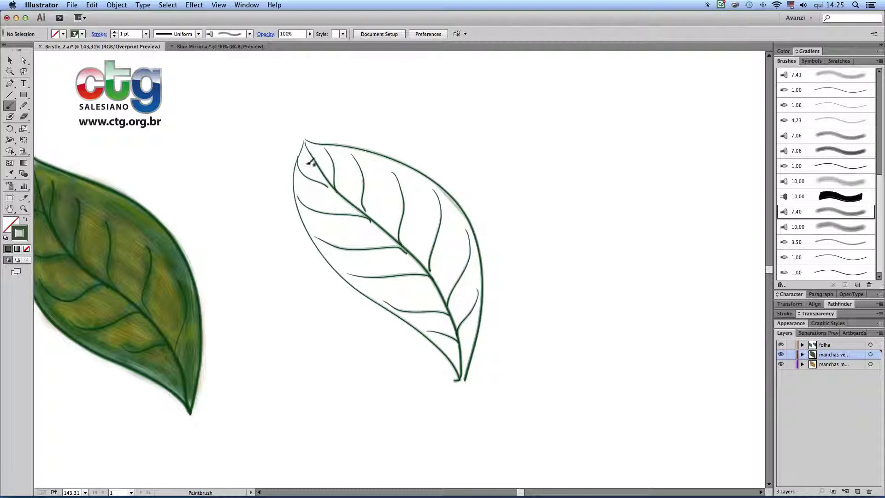
Step: Show only the green shading layer, and select the shading stroke along the lower edge near the finished leaf's bottom tip
{"action": "mouse_move", "coordinate": [625, 158]}
{"action": "left_mouse_down"}
{"action": "mouse_move", "coordinate": [651, 158]}
{"action": "mouse_move", "coordinate": [635, 149]}
{"action": "left_mouse_up"}
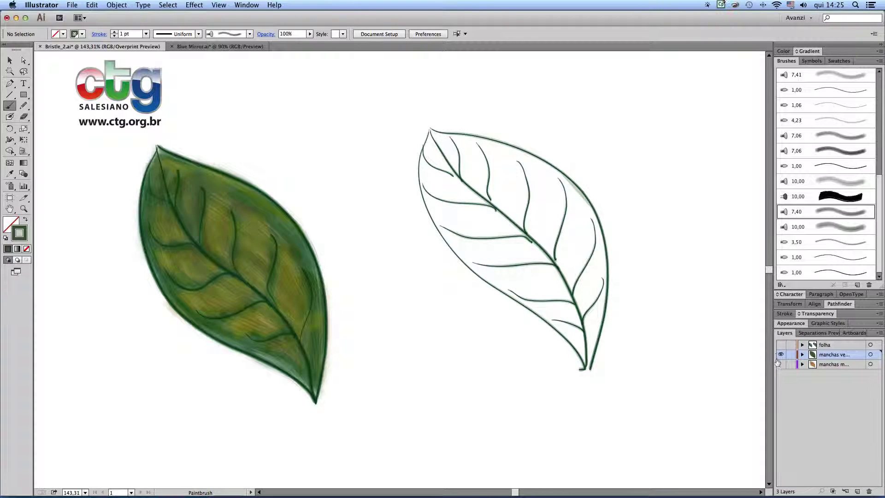
{"action": "left_click", "coordinate": [781, 354], "text": "alt"}
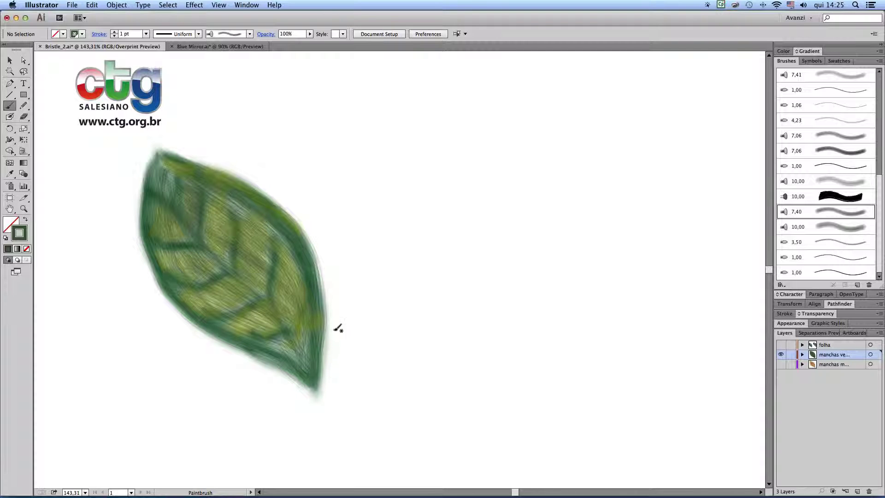
{"action": "key", "text": "v"}
{"action": "left_click", "coordinate": [318, 379]}
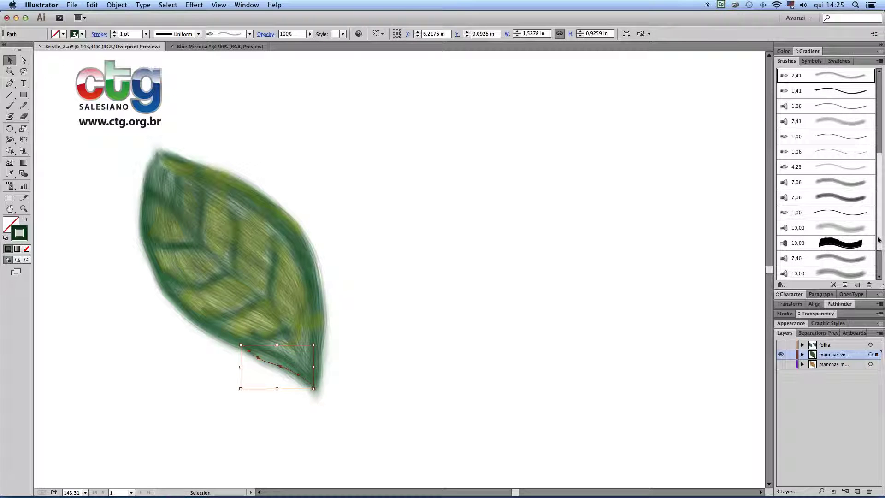
Step: Show all three layers again and deselect the shading stroke on the finished leaf
{"action": "scroll", "coordinate": [877, 246], "scroll_direction": "down", "scroll_amount": 1}
{"action": "mouse_move", "coordinate": [878, 245]}
{"action": "left_mouse_down"}
{"action": "mouse_move", "coordinate": [879, 273]}
{"action": "mouse_move", "coordinate": [880, 188]}
{"action": "left_mouse_up"}
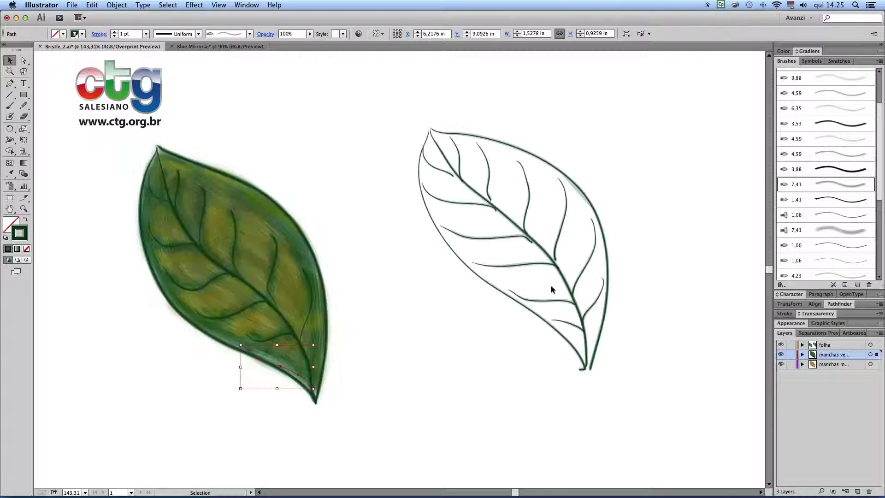
{"action": "left_click", "coordinate": [435, 344]}
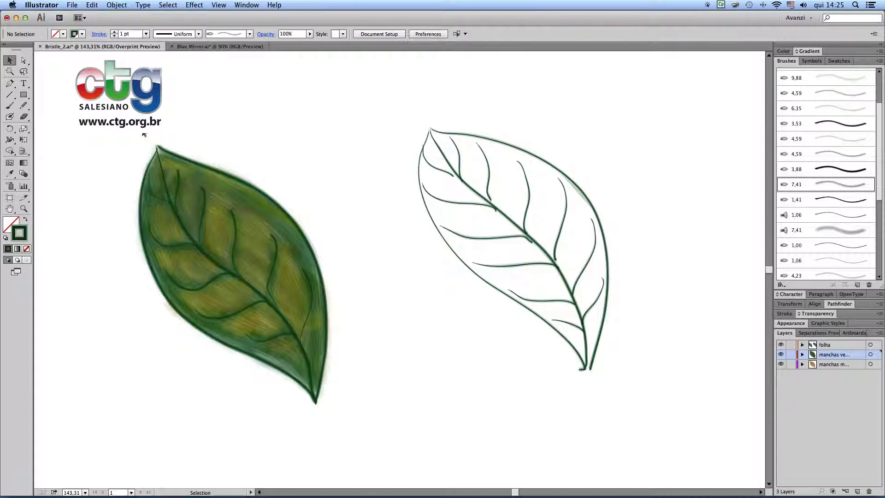
Step: Paint dark green shading inside the second leaf's lower and upper edges with the non-fan 7,41 brush, each stroke about 3.5 by 4.75 in
{"action": "left_click", "coordinate": [10, 105]}
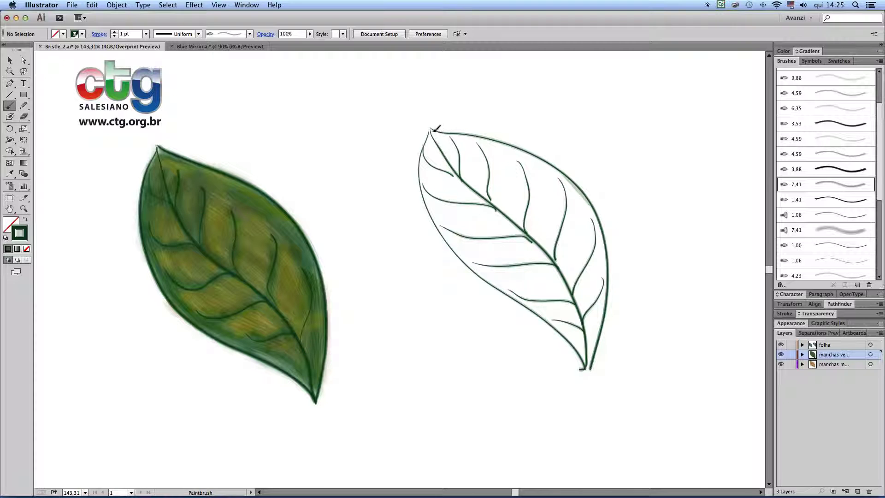
{"action": "mouse_move", "coordinate": [434, 134]}
{"action": "left_mouse_down"}
{"action": "mouse_move", "coordinate": [424, 183]}
{"action": "mouse_move", "coordinate": [437, 212]}
{"action": "mouse_move", "coordinate": [466, 254]}
{"action": "mouse_move", "coordinate": [576, 339]}
{"action": "mouse_move", "coordinate": [587, 362]}
{"action": "left_mouse_up"}
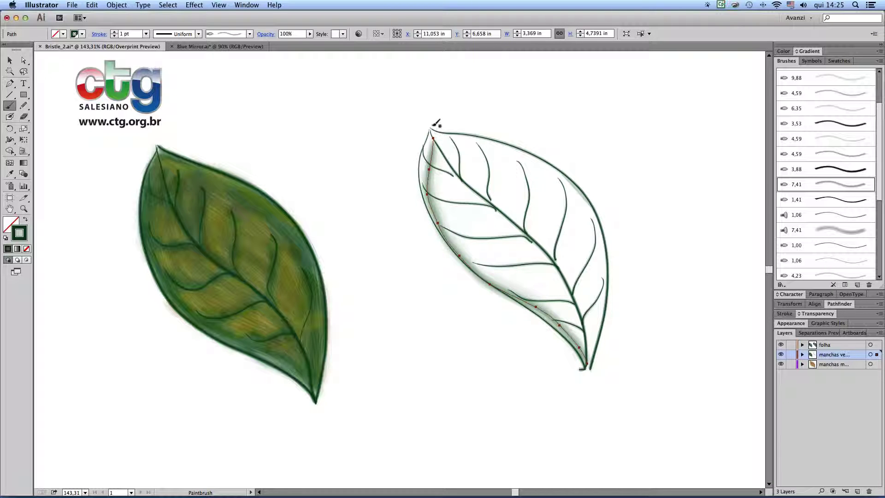
{"action": "mouse_move", "coordinate": [432, 130]}
{"action": "left_mouse_down"}
{"action": "mouse_move", "coordinate": [526, 145]}
{"action": "mouse_move", "coordinate": [568, 171]}
{"action": "mouse_move", "coordinate": [602, 244]}
{"action": "mouse_move", "coordinate": [606, 280]}
{"action": "mouse_move", "coordinate": [586, 364]}
{"action": "left_mouse_up"}
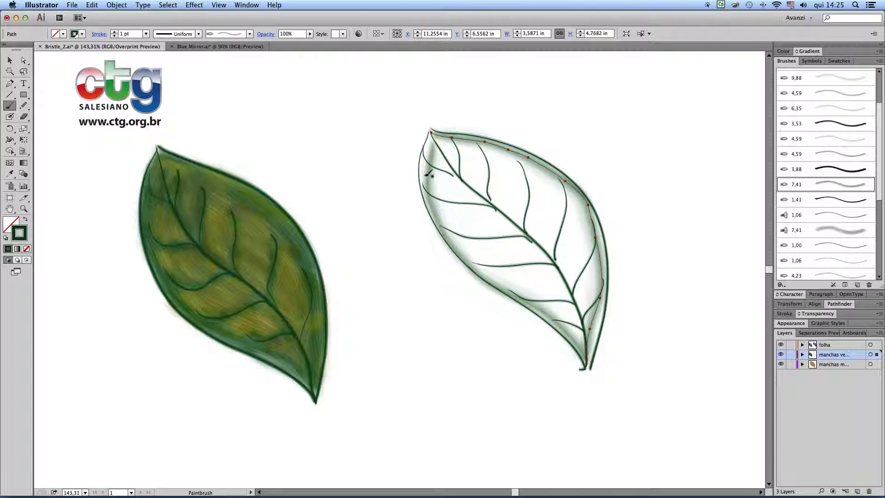
Step: Shade along the second leaf's midrib and each side vein on its lower-left half with the same 7,41 brush
{"action": "mouse_move", "coordinate": [437, 132]}
{"action": "left_mouse_down"}
{"action": "mouse_move", "coordinate": [460, 174]}
{"action": "mouse_move", "coordinate": [553, 249]}
{"action": "left_mouse_up"}
{"action": "left_click_drag", "start_coordinate": [585, 307], "coordinate": [582, 356]}
{"action": "mouse_move", "coordinate": [421, 148]}
{"action": "left_mouse_down"}
{"action": "mouse_move", "coordinate": [461, 173]}
{"action": "mouse_move", "coordinate": [436, 186]}
{"action": "mouse_move", "coordinate": [489, 204]}
{"action": "left_mouse_up"}
{"action": "left_click_drag", "start_coordinate": [444, 225], "coordinate": [533, 229]}
{"action": "left_click_drag", "start_coordinate": [474, 255], "coordinate": [558, 268]}
{"action": "mouse_move", "coordinate": [512, 289]}
{"action": "left_mouse_down"}
{"action": "mouse_move", "coordinate": [595, 308]}
{"action": "mouse_move", "coordinate": [558, 320]}
{"action": "mouse_move", "coordinate": [553, 308]}
{"action": "mouse_move", "coordinate": [584, 332]}
{"action": "left_mouse_up"}
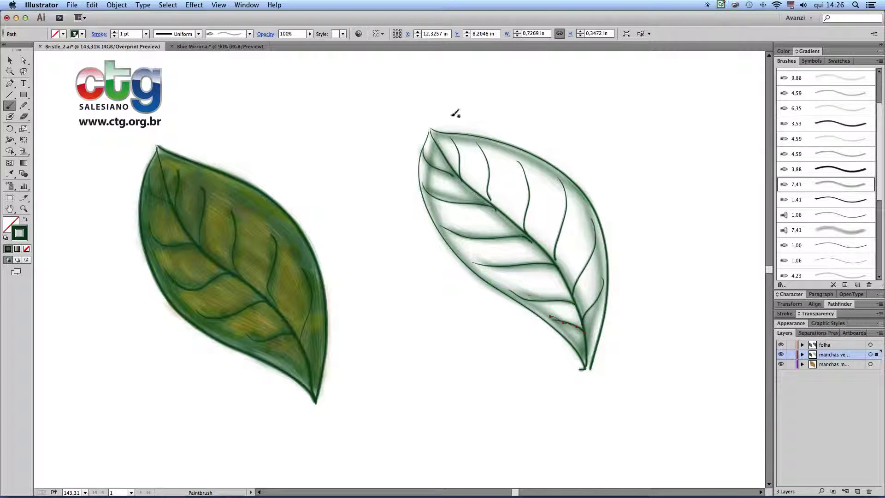
Step: Shade along the side veins on the second leaf's upper-right half, from the upper tip to the base
{"action": "left_click_drag", "start_coordinate": [450, 137], "coordinate": [463, 180]}
{"action": "left_click_drag", "start_coordinate": [478, 143], "coordinate": [488, 203]}
{"action": "mouse_move", "coordinate": [518, 154]}
{"action": "left_mouse_down"}
{"action": "mouse_move", "coordinate": [531, 190]}
{"action": "mouse_move", "coordinate": [525, 235]}
{"action": "left_mouse_up"}
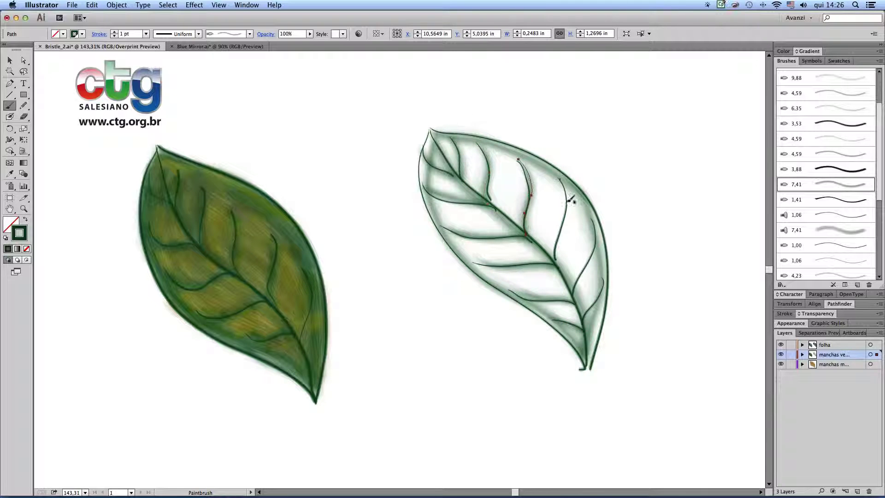
{"action": "left_click_drag", "start_coordinate": [559, 183], "coordinate": [554, 258]}
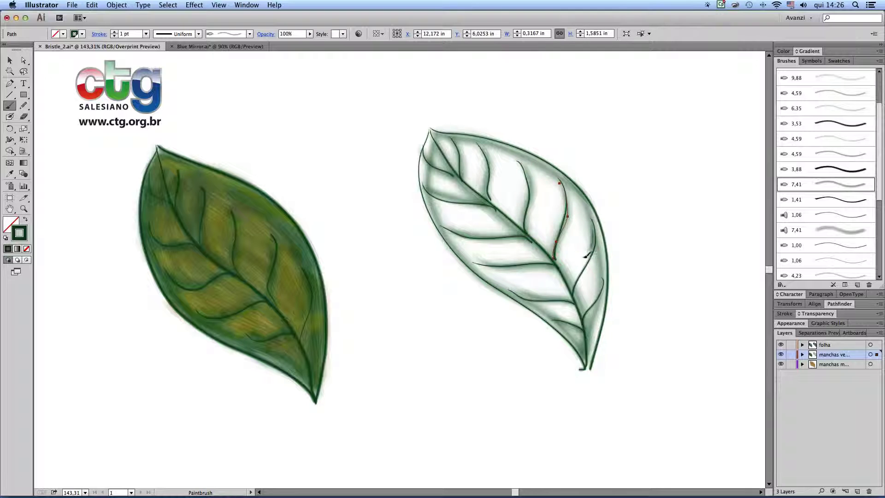
{"action": "left_click_drag", "start_coordinate": [597, 282], "coordinate": [576, 324]}
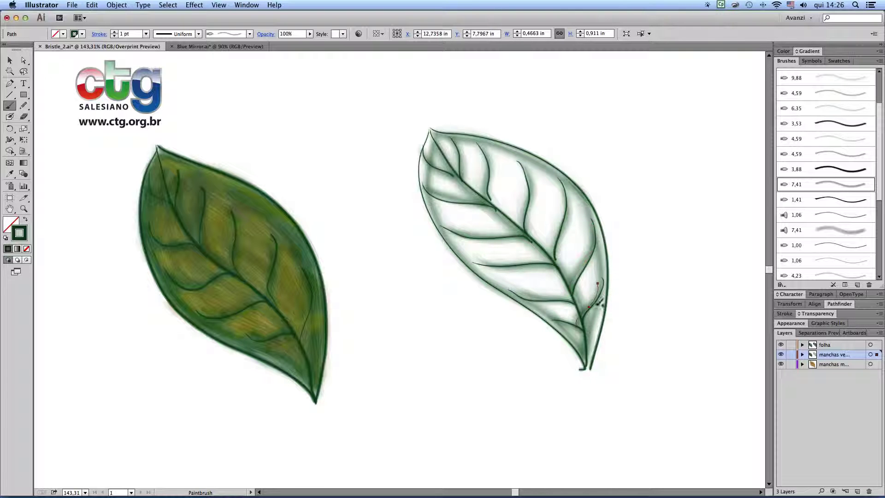
Step: Add edge shading near the second leaf's base, about 0.27 by 1.5 in, and two strokes down its left edge from the upper tip
{"action": "left_click_drag", "start_coordinate": [602, 289], "coordinate": [589, 363]}
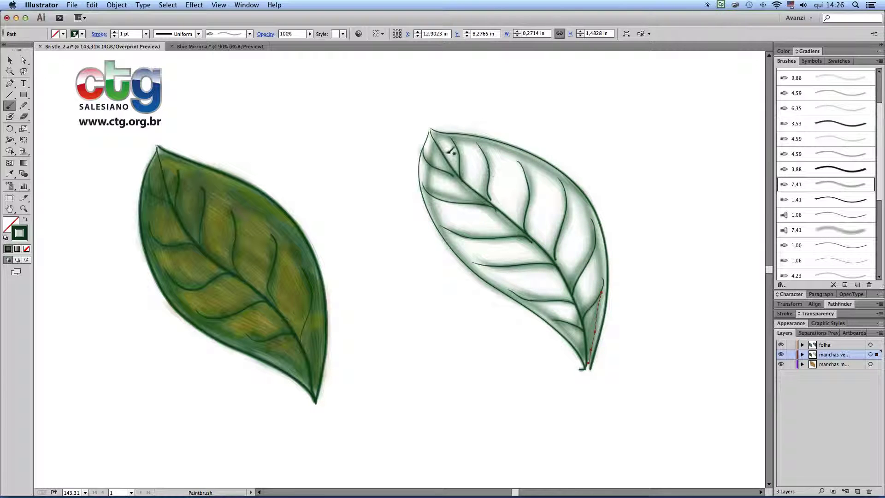
{"action": "left_click_drag", "start_coordinate": [421, 151], "coordinate": [435, 219]}
{"action": "left_click_drag", "start_coordinate": [430, 134], "coordinate": [426, 187]}
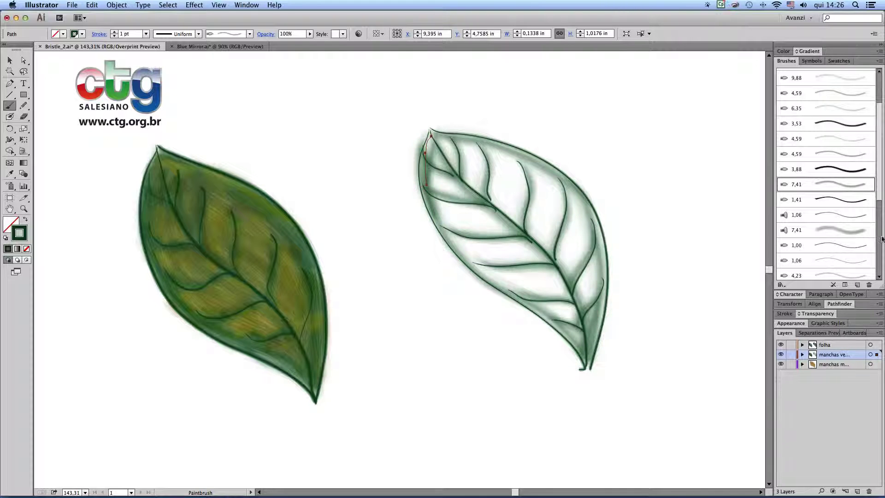
Step: Switch to the 7,41 fan brush, try a diagonal stroke about 1.5 by 1.8 in beside the leaf, and undo it
{"action": "key", "text": "super+shift+a"}
{"action": "left_click", "coordinate": [835, 232]}
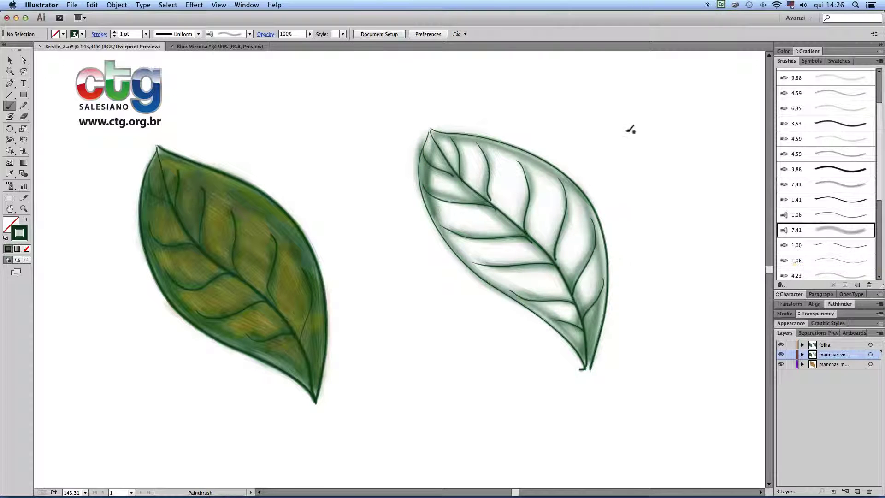
{"action": "mouse_move", "coordinate": [593, 118]}
{"action": "left_mouse_down"}
{"action": "mouse_move", "coordinate": [625, 139]}
{"action": "mouse_move", "coordinate": [666, 205]}
{"action": "left_mouse_up"}
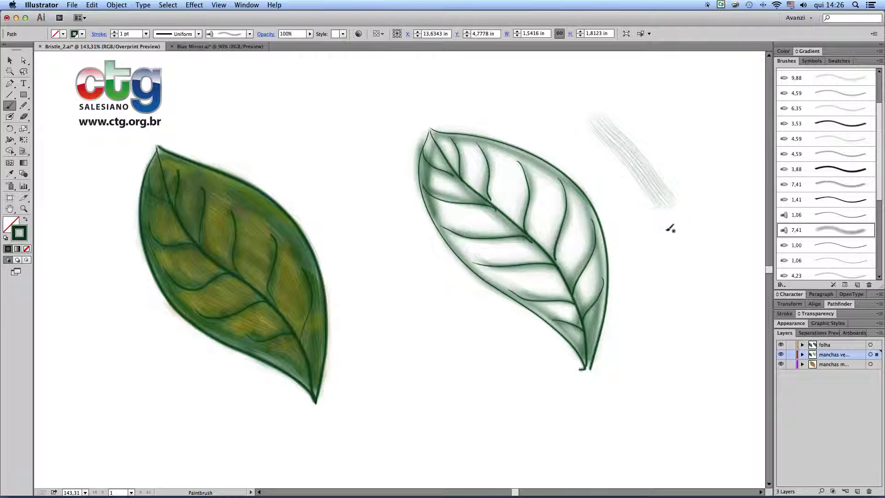
{"action": "key", "text": "super+z"}
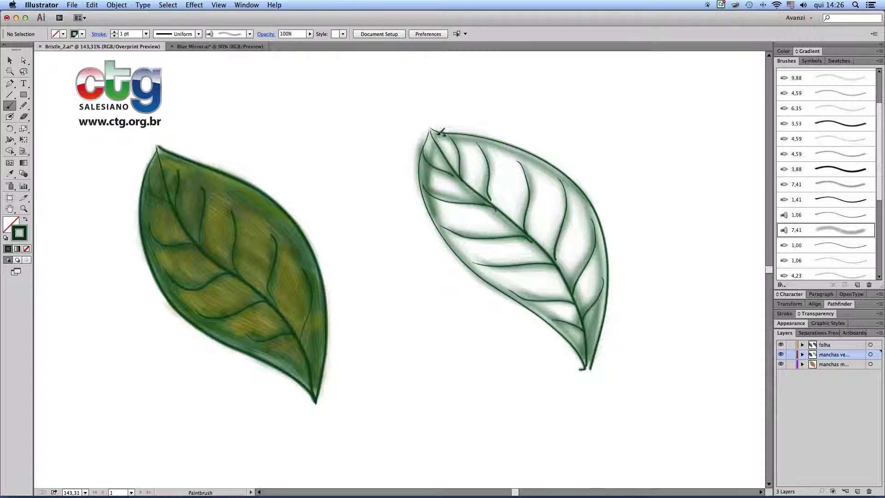
Step: Paint long fan-brush strokes from tip to base across both halves of the second leaf, following its curve
{"action": "mouse_move", "coordinate": [435, 181]}
{"action": "left_mouse_down"}
{"action": "mouse_move", "coordinate": [472, 232]}
{"action": "mouse_move", "coordinate": [588, 325]}
{"action": "left_mouse_up"}
{"action": "mouse_move", "coordinate": [448, 159]}
{"action": "left_mouse_down"}
{"action": "mouse_move", "coordinate": [478, 204]}
{"action": "mouse_move", "coordinate": [555, 267]}
{"action": "mouse_move", "coordinate": [576, 307]}
{"action": "left_mouse_up"}
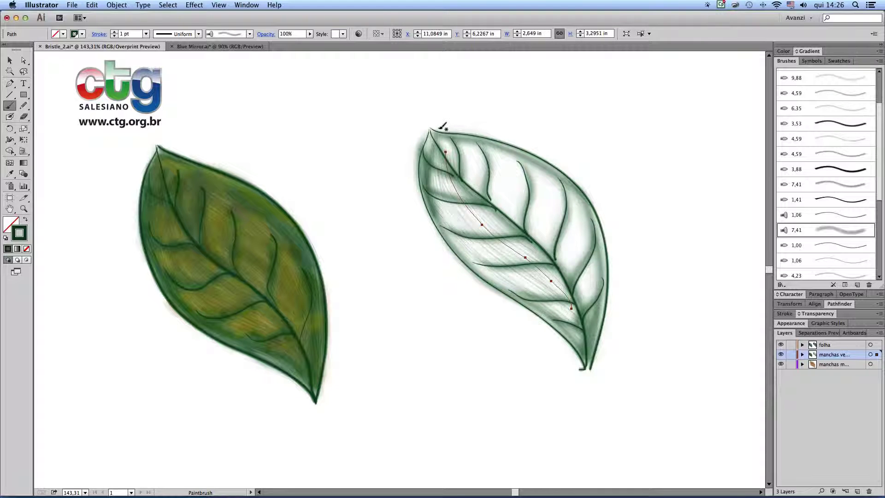
{"action": "mouse_move", "coordinate": [438, 137]}
{"action": "left_mouse_down"}
{"action": "mouse_move", "coordinate": [542, 182]}
{"action": "mouse_move", "coordinate": [583, 219]}
{"action": "mouse_move", "coordinate": [599, 300]}
{"action": "mouse_move", "coordinate": [589, 334]}
{"action": "left_mouse_up"}
{"action": "mouse_move", "coordinate": [457, 162]}
{"action": "left_mouse_down"}
{"action": "mouse_move", "coordinate": [535, 207]}
{"action": "mouse_move", "coordinate": [591, 292]}
{"action": "mouse_move", "coordinate": [591, 308]}
{"action": "left_mouse_up"}
{"action": "mouse_move", "coordinate": [475, 183]}
{"action": "left_mouse_down"}
{"action": "mouse_move", "coordinate": [534, 213]}
{"action": "mouse_move", "coordinate": [572, 290]}
{"action": "left_mouse_up"}
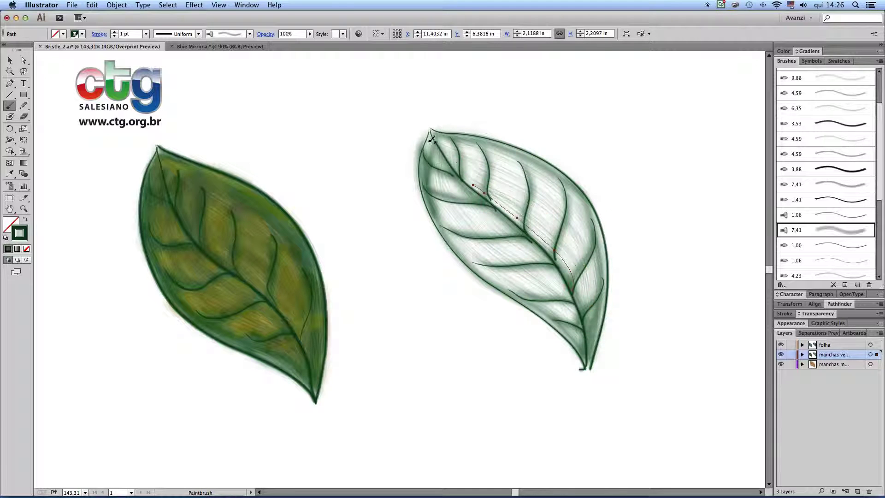
Step: Paint a second pass of lengthwise fan-brush strokes over the second leaf, mainly along the midrib and upper-right half
{"action": "mouse_move", "coordinate": [433, 139]}
{"action": "left_mouse_down"}
{"action": "mouse_move", "coordinate": [443, 192]}
{"action": "mouse_move", "coordinate": [481, 254]}
{"action": "mouse_move", "coordinate": [590, 334]}
{"action": "mouse_move", "coordinate": [480, 226]}
{"action": "mouse_move", "coordinate": [444, 159]}
{"action": "mouse_move", "coordinate": [566, 272]}
{"action": "mouse_move", "coordinate": [580, 298]}
{"action": "left_mouse_up"}
{"action": "mouse_move", "coordinate": [456, 137]}
{"action": "left_mouse_down"}
{"action": "mouse_move", "coordinate": [513, 151]}
{"action": "mouse_move", "coordinate": [567, 187]}
{"action": "mouse_move", "coordinate": [598, 267]}
{"action": "mouse_move", "coordinate": [589, 318]}
{"action": "left_mouse_up"}
{"action": "mouse_move", "coordinate": [458, 138]}
{"action": "left_mouse_down"}
{"action": "mouse_move", "coordinate": [506, 161]}
{"action": "mouse_move", "coordinate": [555, 207]}
{"action": "mouse_move", "coordinate": [592, 293]}
{"action": "left_mouse_up"}
{"action": "left_click_drag", "start_coordinate": [482, 178], "coordinate": [546, 253]}
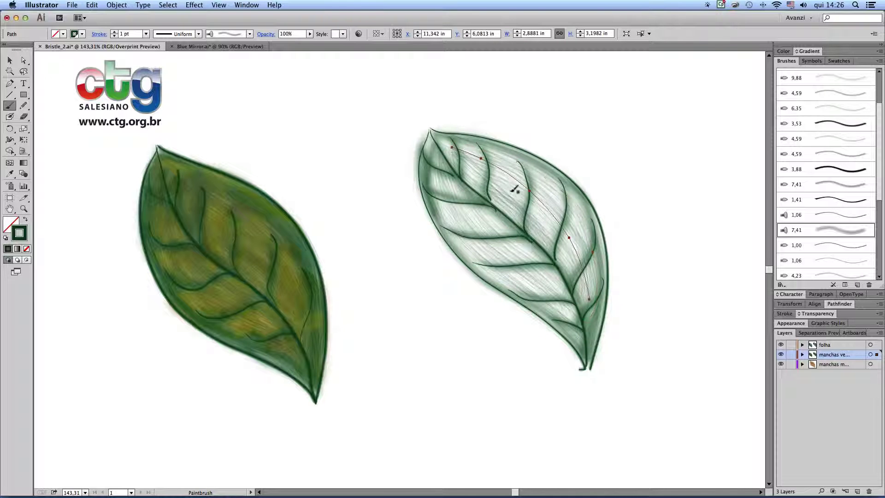
{"action": "mouse_move", "coordinate": [438, 138]}
{"action": "left_mouse_down"}
{"action": "mouse_move", "coordinate": [528, 170]}
{"action": "mouse_move", "coordinate": [572, 206]}
{"action": "mouse_move", "coordinate": [590, 253]}
{"action": "mouse_move", "coordinate": [591, 325]}
{"action": "left_mouse_up"}
Step: Try a dense back-and-forth scribble with the fan brush in the empty area beside the leaf, and undo it
{"action": "left_click_drag", "start_coordinate": [676, 216], "coordinate": [560, 243]}
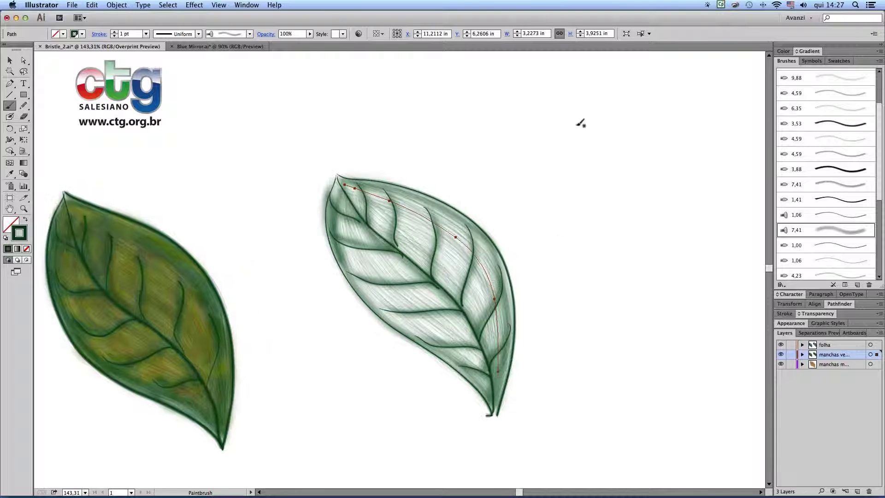
{"action": "mouse_move", "coordinate": [585, 115]}
{"action": "left_mouse_down"}
{"action": "mouse_move", "coordinate": [563, 164]}
{"action": "mouse_move", "coordinate": [579, 139]}
{"action": "mouse_move", "coordinate": [580, 265]}
{"action": "mouse_move", "coordinate": [618, 306]}
{"action": "mouse_move", "coordinate": [571, 261]}
{"action": "mouse_move", "coordinate": [598, 288]}
{"action": "mouse_move", "coordinate": [561, 239]}
{"action": "mouse_move", "coordinate": [565, 173]}
{"action": "mouse_move", "coordinate": [578, 199]}
{"action": "mouse_move", "coordinate": [588, 174]}
{"action": "mouse_move", "coordinate": [613, 234]}
{"action": "mouse_move", "coordinate": [591, 231]}
{"action": "mouse_move", "coordinate": [584, 204]}
{"action": "mouse_move", "coordinate": [607, 215]}
{"action": "left_mouse_up"}
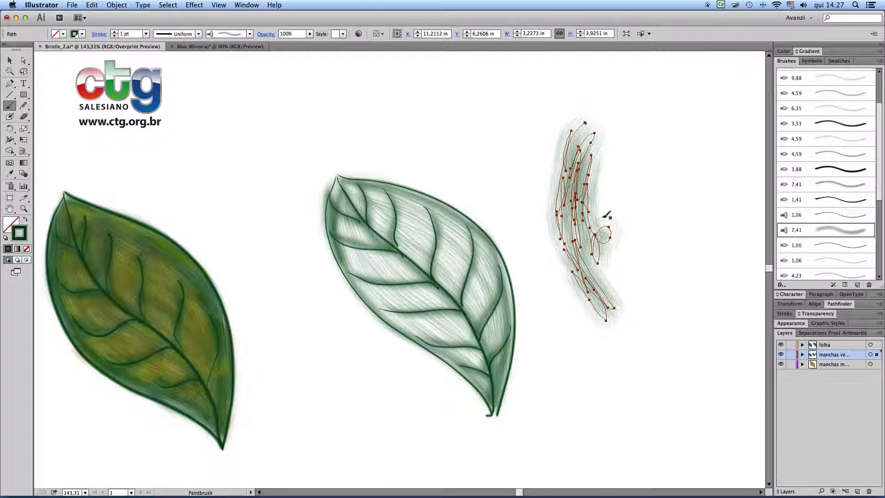
{"action": "key", "text": "super+z"}
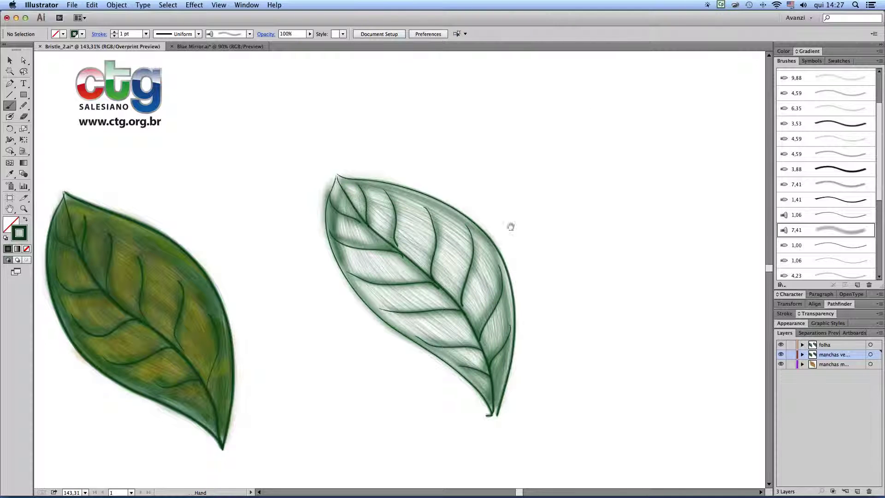
{"action": "scroll", "coordinate": [583, 184], "scroll_direction": "down", "scroll_amount": 5}
{"action": "scroll", "coordinate": [583, 184], "scroll_direction": "left", "scroll_amount": 4}
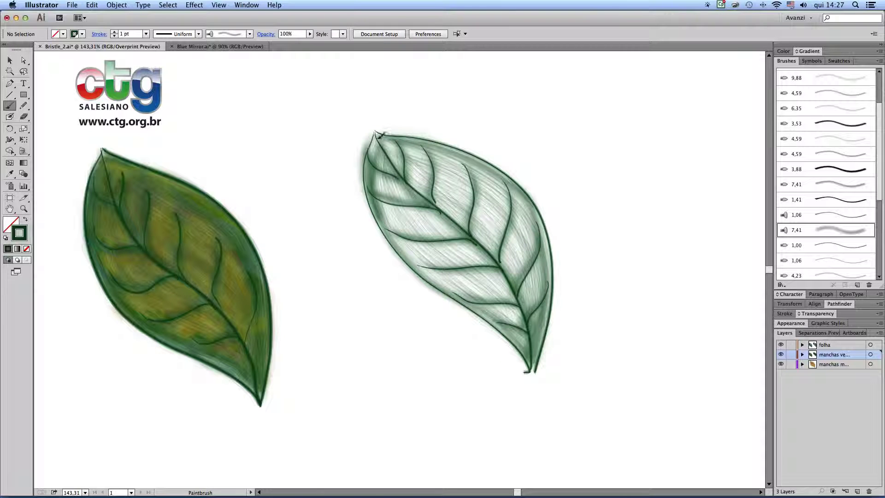
Step: Layer more long fan-brush strokes over the second leaf's lower and upper halves to deepen the green
{"action": "mouse_move", "coordinate": [383, 184]}
{"action": "left_mouse_down"}
{"action": "mouse_move", "coordinate": [412, 242]}
{"action": "mouse_move", "coordinate": [527, 345]}
{"action": "left_mouse_up"}
{"action": "mouse_move", "coordinate": [379, 131]}
{"action": "left_mouse_down"}
{"action": "mouse_move", "coordinate": [476, 170]}
{"action": "mouse_move", "coordinate": [518, 215]}
{"action": "mouse_move", "coordinate": [533, 244]}
{"action": "mouse_move", "coordinate": [541, 328]}
{"action": "left_mouse_up"}
{"action": "mouse_move", "coordinate": [410, 163]}
{"action": "left_mouse_down"}
{"action": "mouse_move", "coordinate": [469, 202]}
{"action": "mouse_move", "coordinate": [519, 274]}
{"action": "left_mouse_up"}
{"action": "left_click_drag", "start_coordinate": [390, 162], "coordinate": [513, 316]}
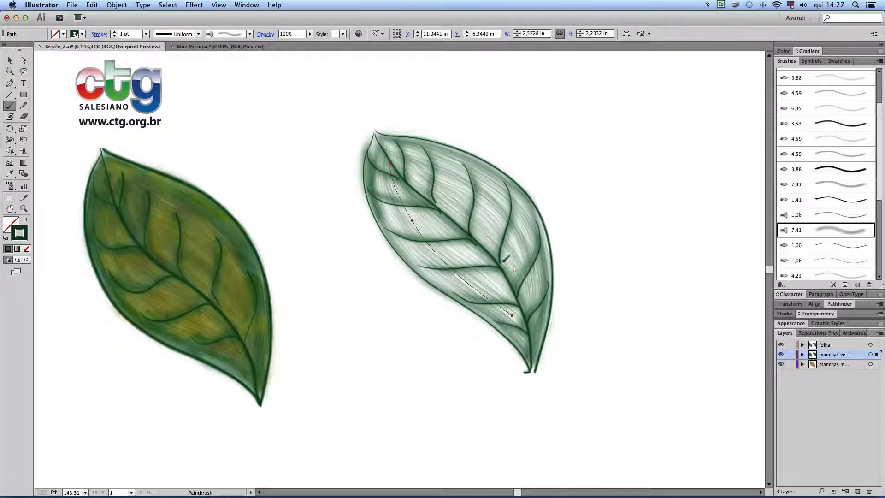
{"action": "left_click_drag", "start_coordinate": [377, 176], "coordinate": [547, 352]}
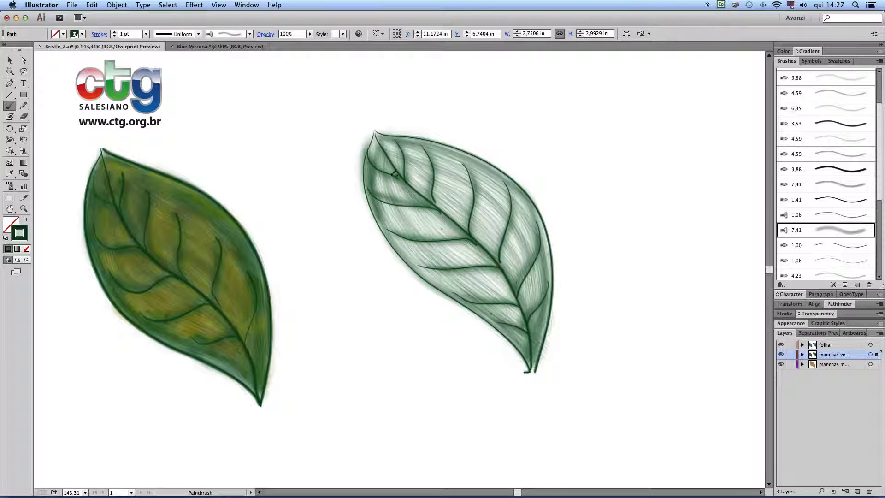
Step: Try a fan-brush stroke about 3.6 by 3.3 in along the second leaf's upper-right edge, and undo it
{"action": "mouse_move", "coordinate": [384, 143]}
{"action": "left_mouse_down"}
{"action": "mouse_move", "coordinate": [450, 157]}
{"action": "mouse_move", "coordinate": [511, 198]}
{"action": "mouse_move", "coordinate": [552, 263]}
{"action": "mouse_move", "coordinate": [556, 297]}
{"action": "left_mouse_up"}
{"action": "left_click_drag", "start_coordinate": [414, 168], "coordinate": [470, 206]}
{"action": "key", "text": "super+z"}
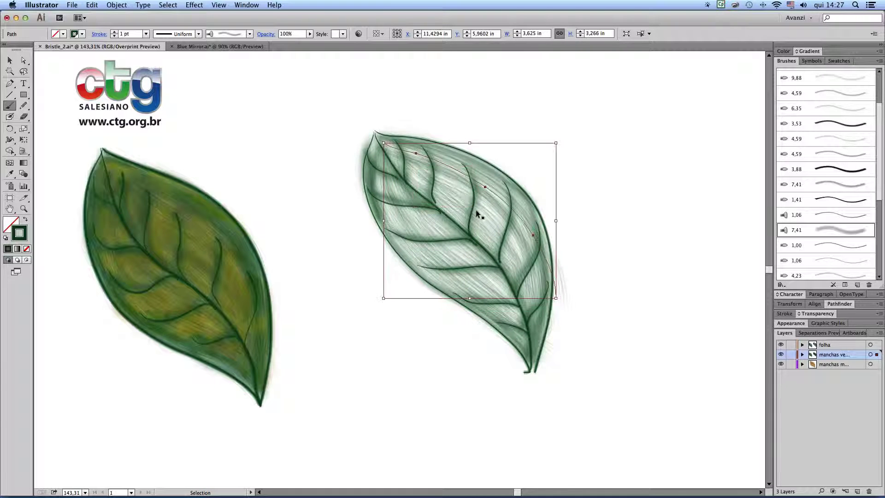
{"action": "key", "text": "super+z"}
Step: Paint further tip-to-base fan-brush strokes within the second leaf's outline, covering both sides of the midrib
{"action": "mouse_move", "coordinate": [384, 136]}
{"action": "left_mouse_down"}
{"action": "mouse_move", "coordinate": [465, 169]}
{"action": "mouse_move", "coordinate": [525, 239]}
{"action": "mouse_move", "coordinate": [536, 342]}
{"action": "left_mouse_up"}
{"action": "mouse_move", "coordinate": [398, 163]}
{"action": "left_mouse_down"}
{"action": "mouse_move", "coordinate": [509, 243]}
{"action": "mouse_move", "coordinate": [534, 295]}
{"action": "left_mouse_up"}
{"action": "left_click_drag", "start_coordinate": [408, 236], "coordinate": [520, 343]}
{"action": "mouse_move", "coordinate": [397, 171]}
{"action": "left_mouse_down"}
{"action": "mouse_move", "coordinate": [441, 229]}
{"action": "mouse_move", "coordinate": [510, 311]}
{"action": "left_mouse_up"}
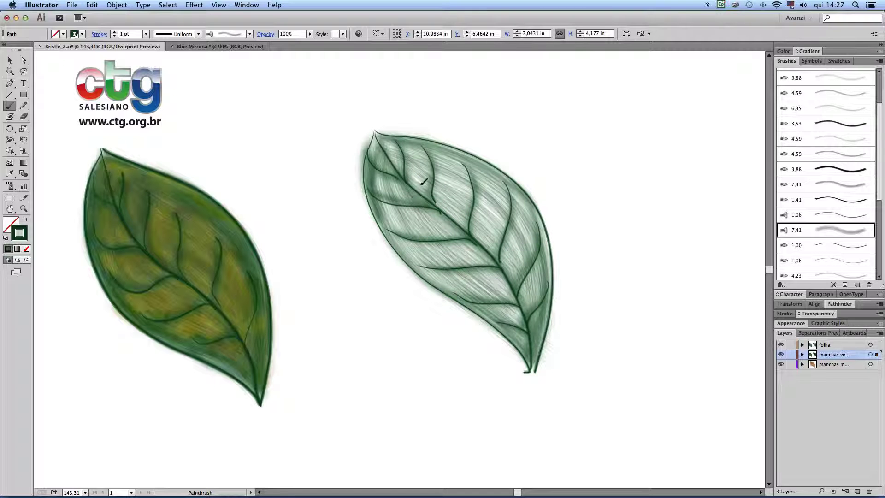
{"action": "left_click_drag", "start_coordinate": [391, 171], "coordinate": [519, 307]}
Step: Try another upper-half fan-brush stroke about 3.6 by 3.5 in, and undo it
{"action": "mouse_move", "coordinate": [386, 141]}
{"action": "left_mouse_down"}
{"action": "mouse_move", "coordinate": [475, 177]}
{"action": "mouse_move", "coordinate": [557, 309]}
{"action": "mouse_move", "coordinate": [429, 160]}
{"action": "mouse_move", "coordinate": [521, 295]}
{"action": "left_mouse_up"}
{"action": "key", "text": "super+z"}
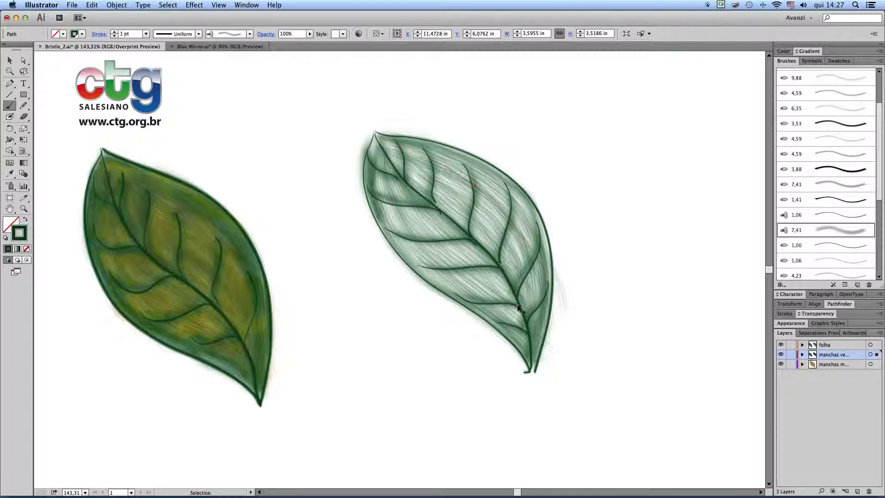
{"action": "key", "text": "super+z"}
Step: Build up the second leaf's shading with fan-brush strokes between the veins, from the upper-right half to the base
{"action": "mouse_move", "coordinate": [392, 136]}
{"action": "left_mouse_down"}
{"action": "mouse_move", "coordinate": [509, 198]}
{"action": "mouse_move", "coordinate": [535, 284]}
{"action": "left_mouse_up"}
{"action": "mouse_move", "coordinate": [386, 151]}
{"action": "left_mouse_down"}
{"action": "mouse_move", "coordinate": [407, 229]}
{"action": "mouse_move", "coordinate": [477, 295]}
{"action": "mouse_move", "coordinate": [531, 345]}
{"action": "left_mouse_up"}
{"action": "mouse_move", "coordinate": [398, 178]}
{"action": "left_mouse_down"}
{"action": "mouse_move", "coordinate": [407, 198]}
{"action": "mouse_move", "coordinate": [502, 291]}
{"action": "left_mouse_up"}
{"action": "left_click_drag", "start_coordinate": [492, 224], "coordinate": [515, 279]}
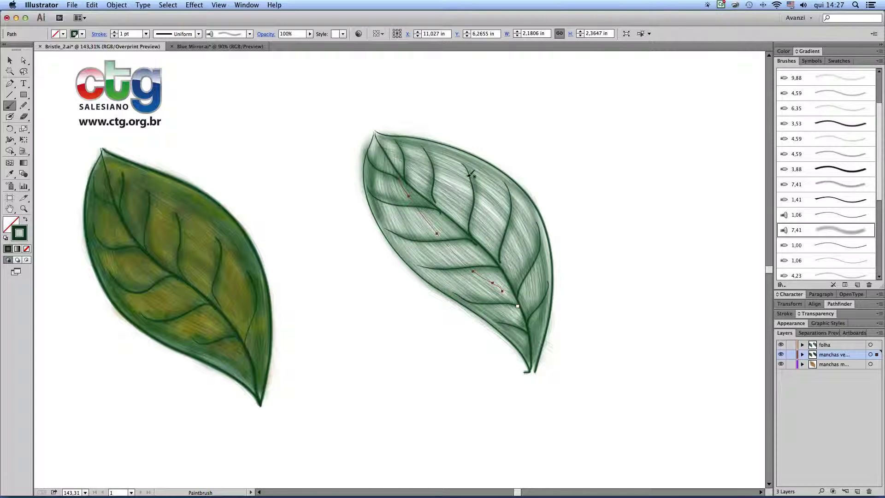
{"action": "left_click_drag", "start_coordinate": [439, 153], "coordinate": [528, 264]}
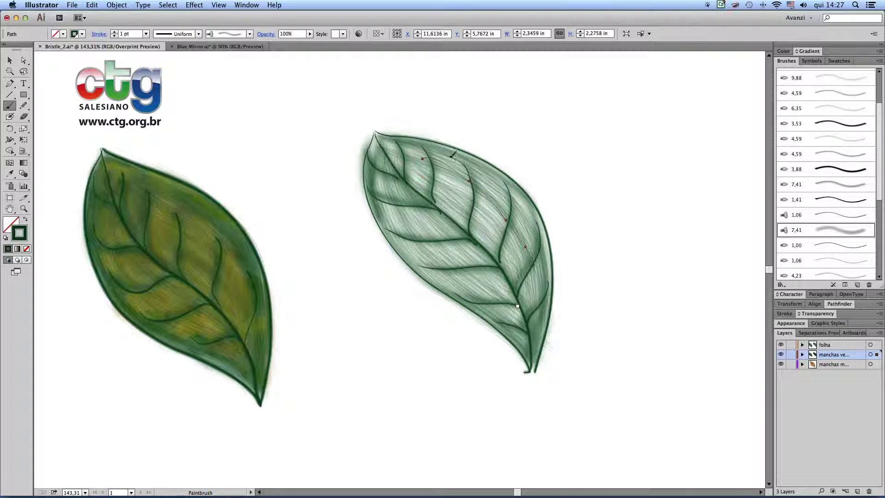
{"action": "left_click_drag", "start_coordinate": [422, 158], "coordinate": [534, 264]}
{"action": "left_click_drag", "start_coordinate": [392, 144], "coordinate": [535, 329]}
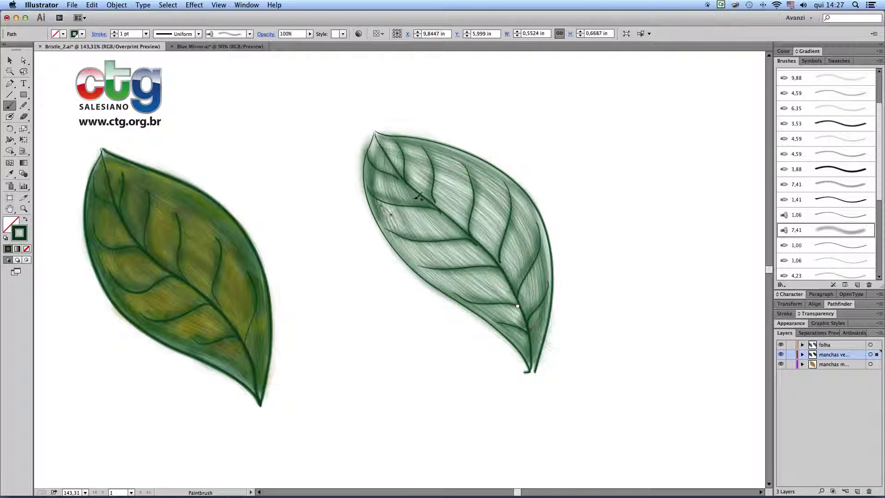
Step: Touch up the lighter gaps beside the second leaf's midrib with short fan-brush strokes, undoing the last stray stroke
{"action": "mouse_move", "coordinate": [426, 218]}
{"action": "left_mouse_down"}
{"action": "mouse_move", "coordinate": [454, 235]}
{"action": "mouse_move", "coordinate": [427, 264]}
{"action": "left_mouse_up"}
{"action": "mouse_move", "coordinate": [438, 225]}
{"action": "left_mouse_down"}
{"action": "mouse_move", "coordinate": [465, 259]}
{"action": "mouse_move", "coordinate": [477, 258]}
{"action": "left_mouse_up"}
{"action": "left_click_drag", "start_coordinate": [478, 224], "coordinate": [496, 246]}
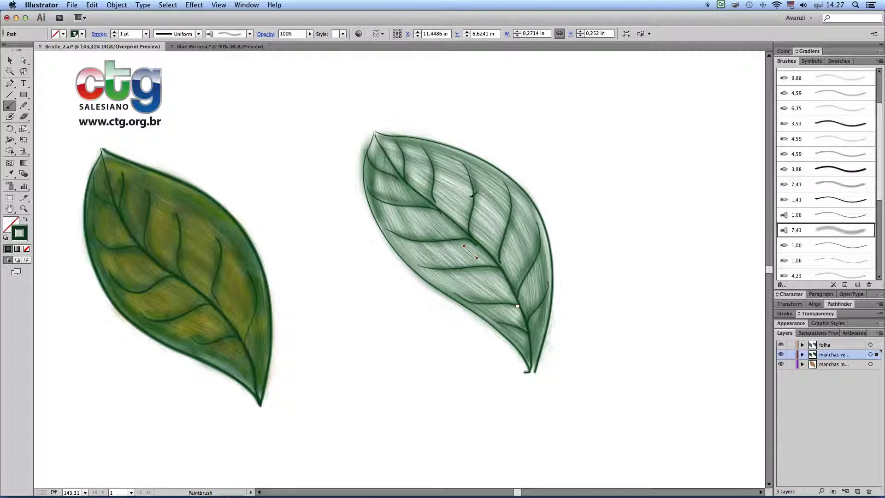
{"action": "left_click", "coordinate": [479, 222]}
{"action": "mouse_move", "coordinate": [409, 165]}
{"action": "left_mouse_down"}
{"action": "mouse_move", "coordinate": [451, 181]}
{"action": "mouse_move", "coordinate": [487, 212]}
{"action": "left_mouse_up"}
{"action": "left_click_drag", "start_coordinate": [458, 150], "coordinate": [428, 271]}
{"action": "key", "text": "super+z"}
Step: Add fan-brush strokes over the middle of the second leaf, including one about 2.2 by 2.2 in above the midrib
{"action": "mouse_move", "coordinate": [382, 147]}
{"action": "left_mouse_down"}
{"action": "mouse_move", "coordinate": [493, 189]}
{"action": "mouse_move", "coordinate": [531, 304]}
{"action": "left_mouse_up"}
{"action": "mouse_move", "coordinate": [411, 171]}
{"action": "left_mouse_down"}
{"action": "mouse_move", "coordinate": [493, 245]}
{"action": "mouse_move", "coordinate": [537, 328]}
{"action": "left_mouse_up"}
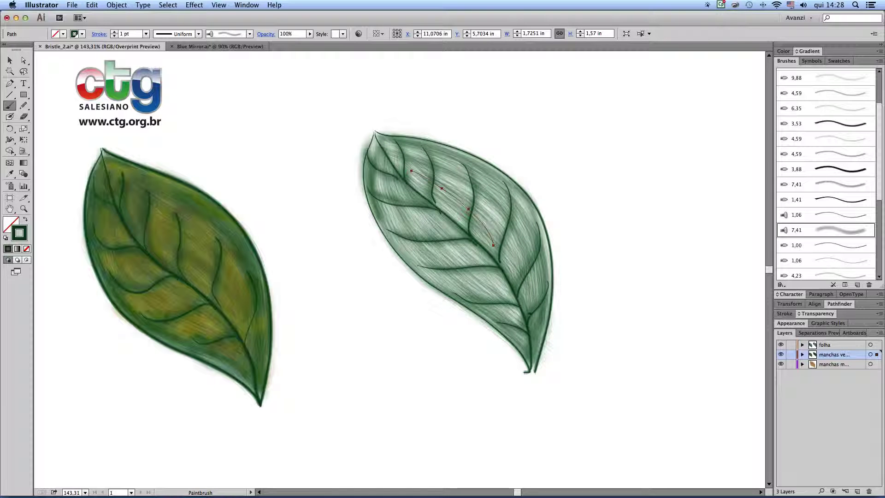
{"action": "mouse_move", "coordinate": [418, 160]}
{"action": "left_mouse_down"}
{"action": "mouse_move", "coordinate": [496, 203]}
{"action": "mouse_move", "coordinate": [515, 265]}
{"action": "left_mouse_up"}
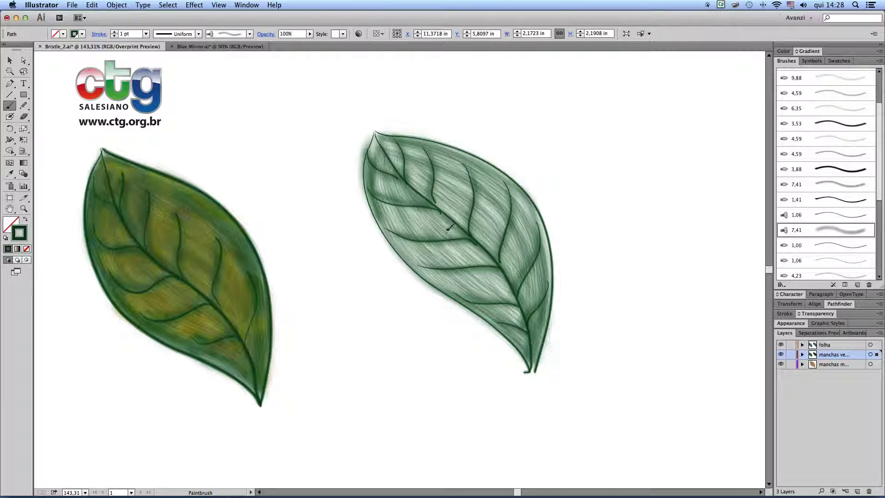
Step: Finish the green layer with fan-brush strokes along the second leaf's lower-left edge, right side and midrib
{"action": "left_click_drag", "start_coordinate": [412, 197], "coordinate": [519, 330]}
{"action": "mouse_move", "coordinate": [384, 144]}
{"action": "left_mouse_down"}
{"action": "mouse_move", "coordinate": [433, 264]}
{"action": "mouse_move", "coordinate": [507, 327]}
{"action": "left_mouse_up"}
{"action": "mouse_move", "coordinate": [411, 153]}
{"action": "left_mouse_down"}
{"action": "mouse_move", "coordinate": [512, 207]}
{"action": "mouse_move", "coordinate": [537, 317]}
{"action": "left_mouse_up"}
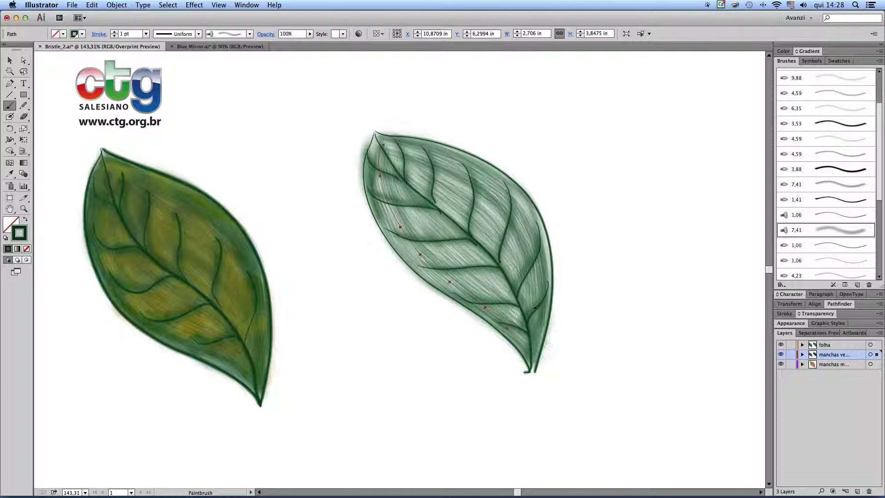
{"action": "mouse_move", "coordinate": [476, 163]}
{"action": "left_mouse_down"}
{"action": "mouse_move", "coordinate": [537, 220]}
{"action": "mouse_move", "coordinate": [543, 308]}
{"action": "left_mouse_up"}
{"action": "mouse_move", "coordinate": [404, 174]}
{"action": "left_mouse_down"}
{"action": "mouse_move", "coordinate": [519, 282]}
{"action": "mouse_move", "coordinate": [528, 313]}
{"action": "left_mouse_up"}
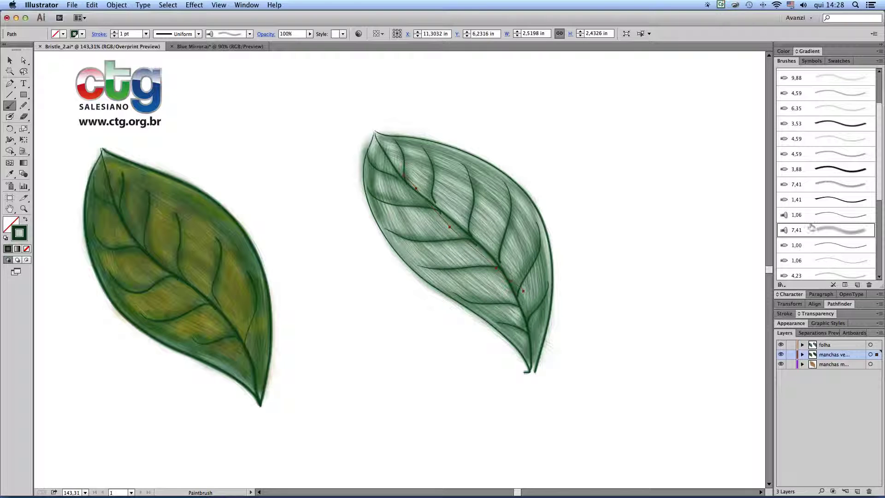
Step: Hide the outline and brown shading layers to examine the green layer by itself, restoring their visibility after the check
{"action": "left_click", "coordinate": [837, 61]}
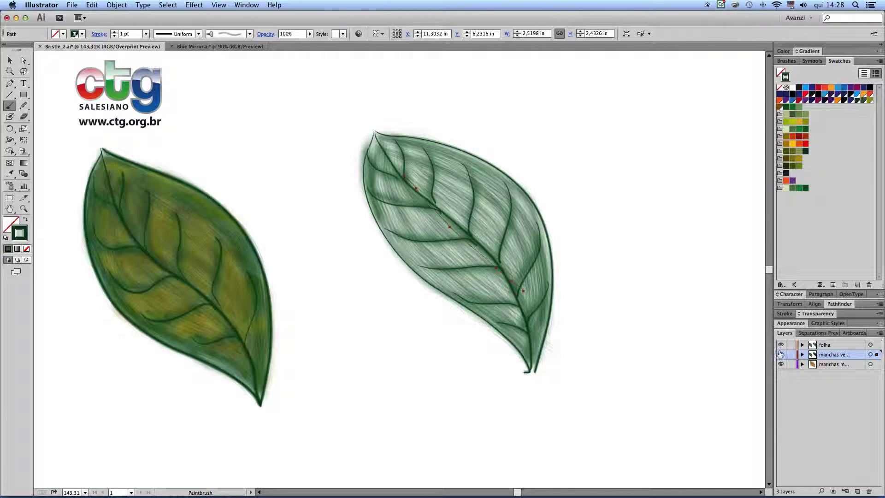
{"action": "left_click", "coordinate": [780, 364]}
{"action": "left_click", "coordinate": [780, 355]}
{"action": "left_click", "coordinate": [780, 345]}
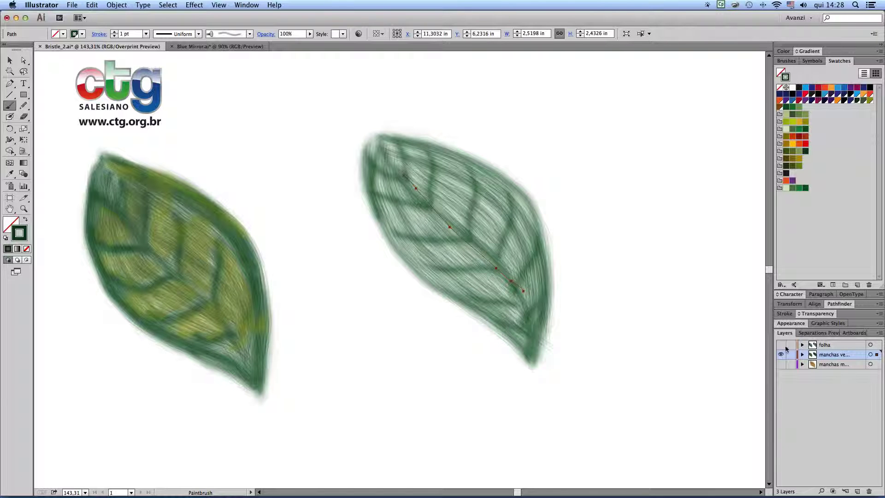
{"action": "left_click", "coordinate": [781, 364]}
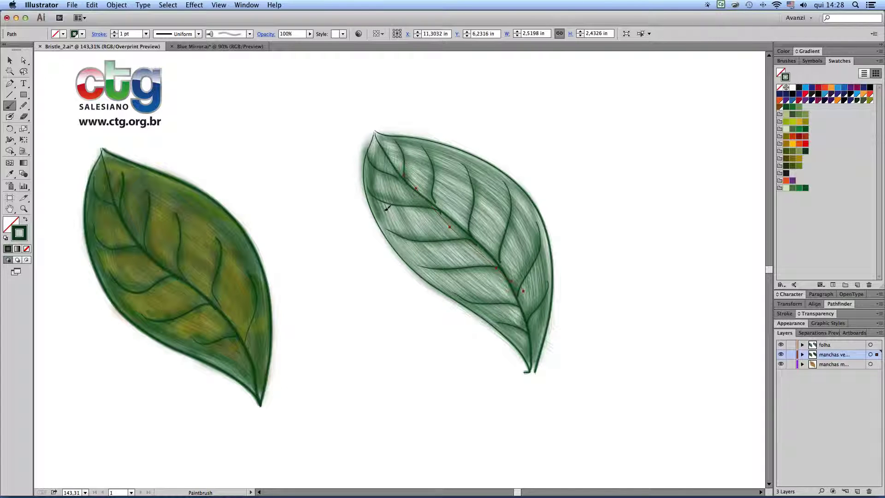
Step: Add two fan-brush strokes to the second leaf: about 2.4 by 2.3 in along the midrib and 2.8 by 3.0 in inside the upper-right edge
{"action": "left_click_drag", "start_coordinate": [409, 190], "coordinate": [523, 300]}
{"action": "left_click_drag", "start_coordinate": [402, 137], "coordinate": [542, 248]}
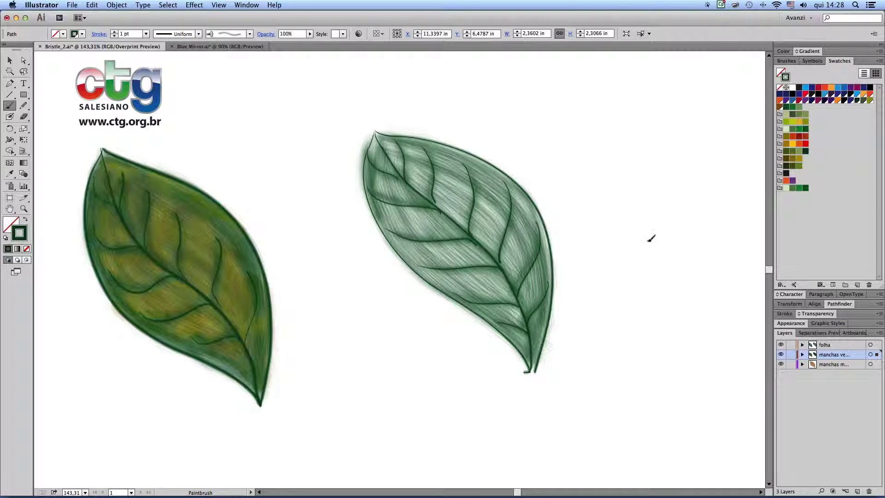
Step: Try the 7,41 Round Point Black Big, 3,88 and 3,53 bristle brushes with strokes beside the second leaf, undoing each
{"action": "left_click", "coordinate": [786, 61]}
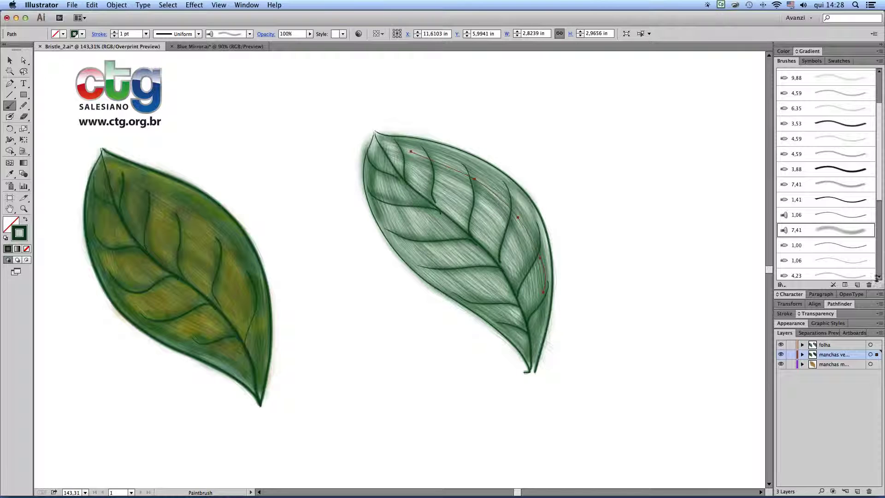
{"action": "left_click", "coordinate": [846, 184]}
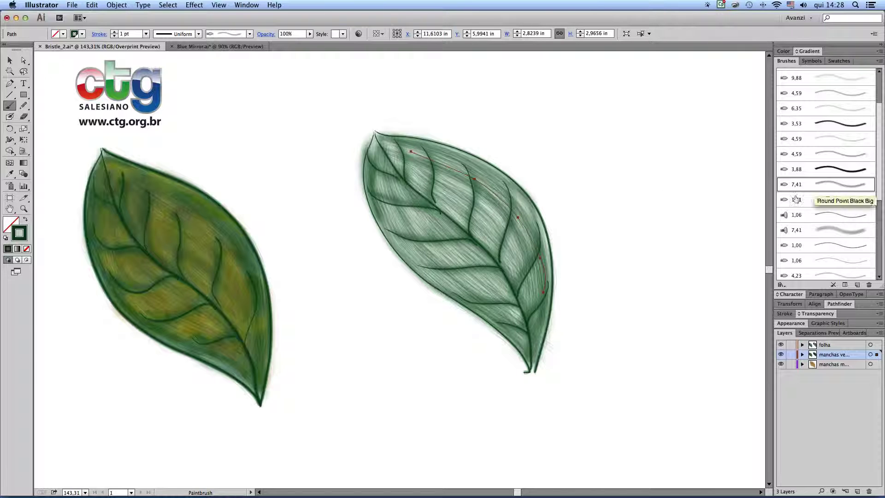
{"action": "mouse_move", "coordinate": [553, 114]}
{"action": "left_mouse_down"}
{"action": "mouse_move", "coordinate": [614, 176]}
{"action": "mouse_move", "coordinate": [618, 192]}
{"action": "left_mouse_up"}
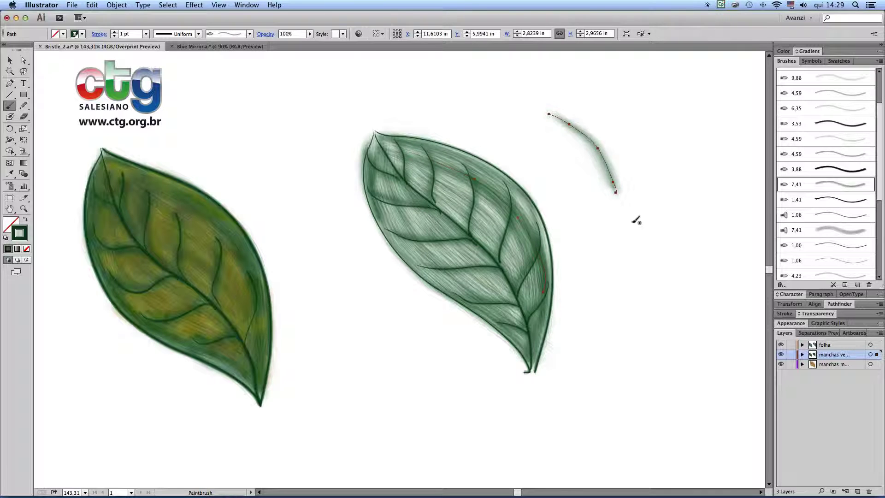
{"action": "key", "text": "super+z"}
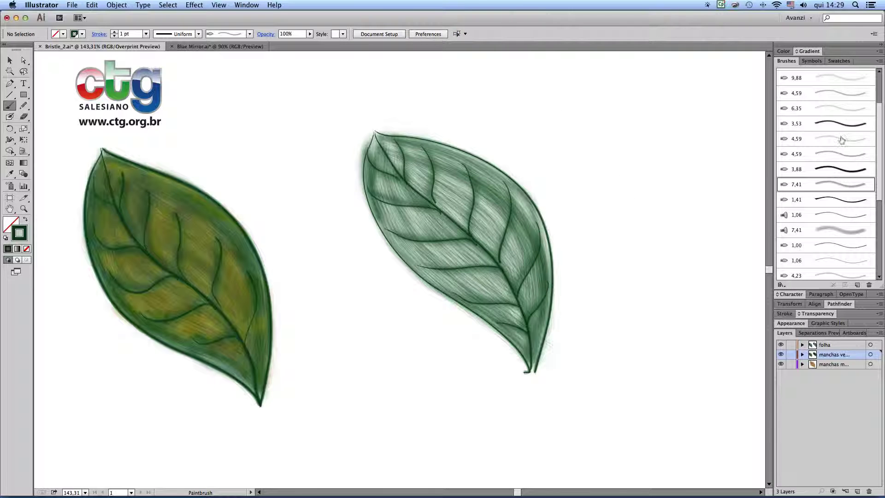
{"action": "left_click", "coordinate": [816, 169]}
{"action": "mouse_move", "coordinate": [536, 104]}
{"action": "left_mouse_down"}
{"action": "mouse_move", "coordinate": [582, 118]}
{"action": "mouse_move", "coordinate": [638, 190]}
{"action": "left_mouse_up"}
{"action": "key", "text": "super+z"}
{"action": "left_click", "coordinate": [824, 126]}
{"action": "left_click_drag", "start_coordinate": [602, 103], "coordinate": [671, 173]}
{"action": "key", "text": "super+z"}
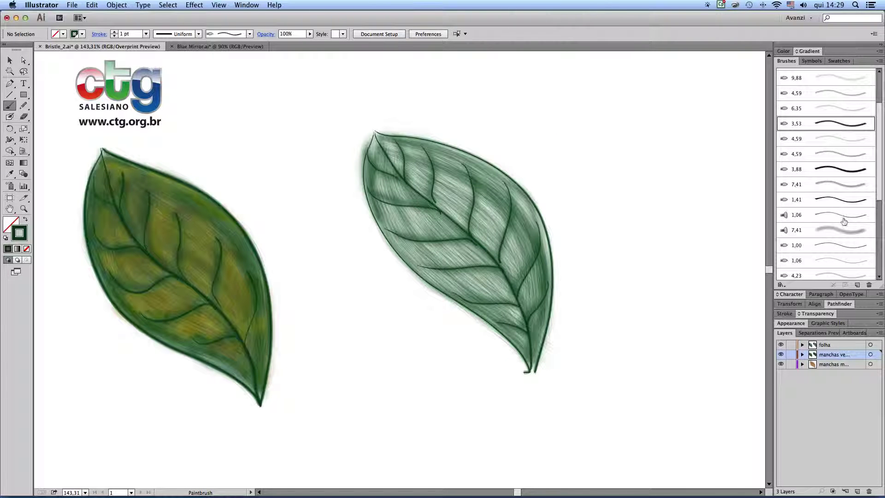
Step: Compare the 7,41 round-point brush with the darker 7,06 fan brush using strokes beside the leaf, undoing both
{"action": "left_click", "coordinate": [855, 186]}
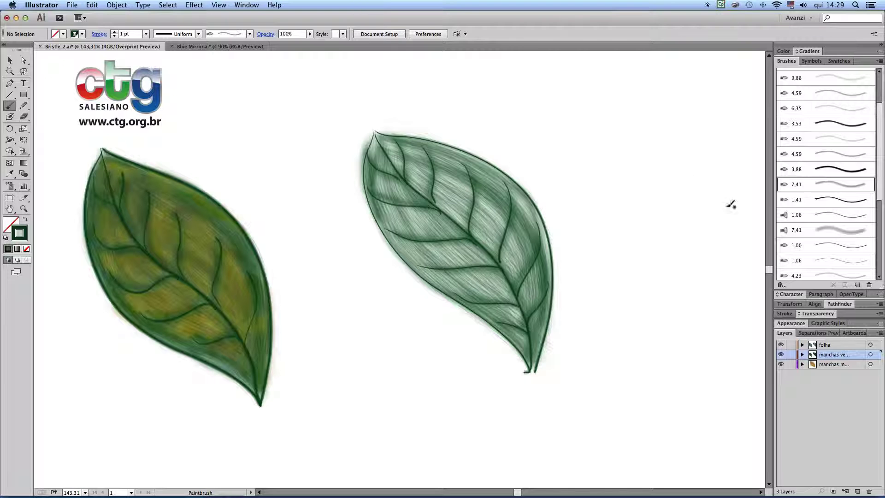
{"action": "mouse_move", "coordinate": [599, 135]}
{"action": "left_mouse_down"}
{"action": "mouse_move", "coordinate": [651, 202]}
{"action": "mouse_move", "coordinate": [665, 264]}
{"action": "left_mouse_up"}
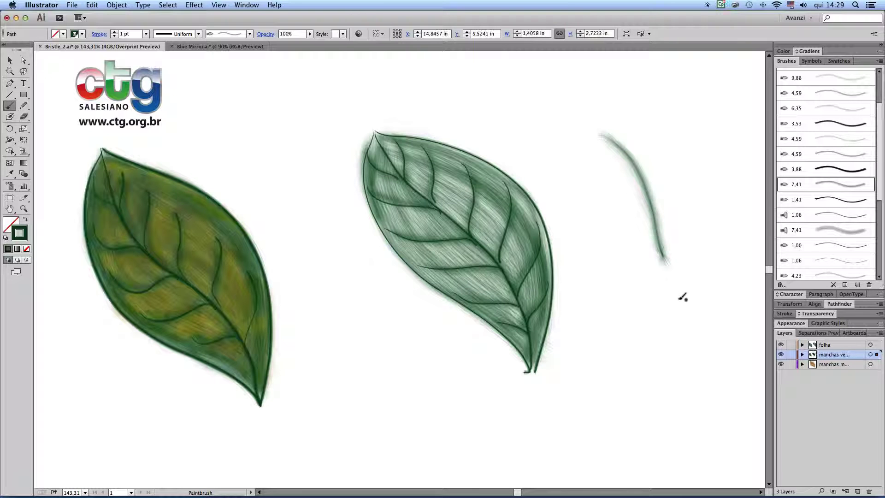
{"action": "key", "text": "super+z"}
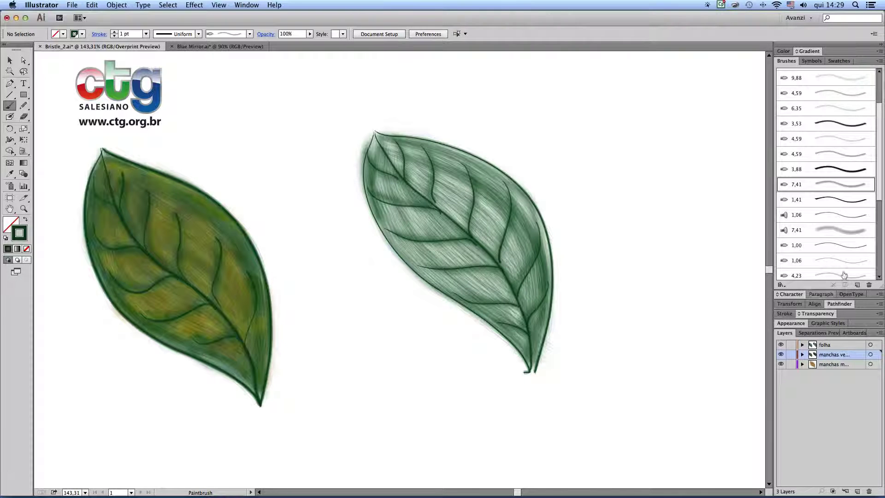
{"action": "scroll", "coordinate": [878, 194], "scroll_direction": "down", "scroll_amount": 10}
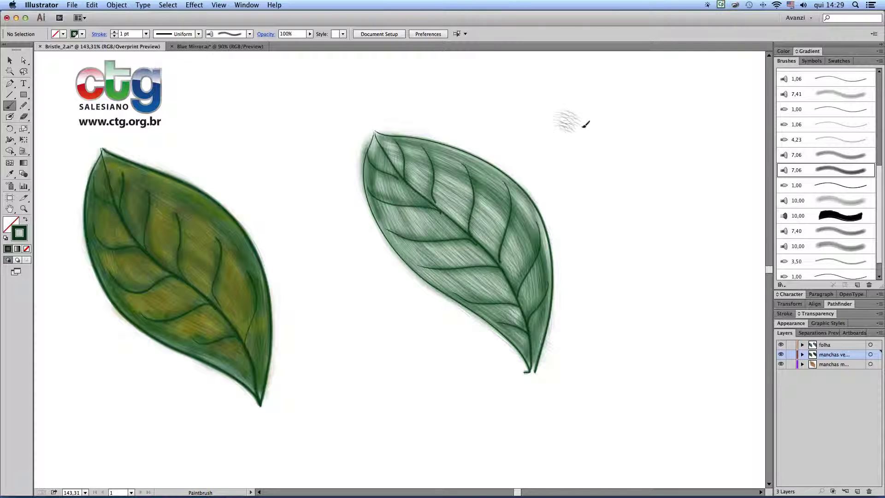
{"action": "mouse_move", "coordinate": [573, 116]}
{"action": "left_mouse_down"}
{"action": "mouse_move", "coordinate": [605, 153]}
{"action": "mouse_move", "coordinate": [622, 192]}
{"action": "left_mouse_up"}
{"action": "key", "text": "super+z"}
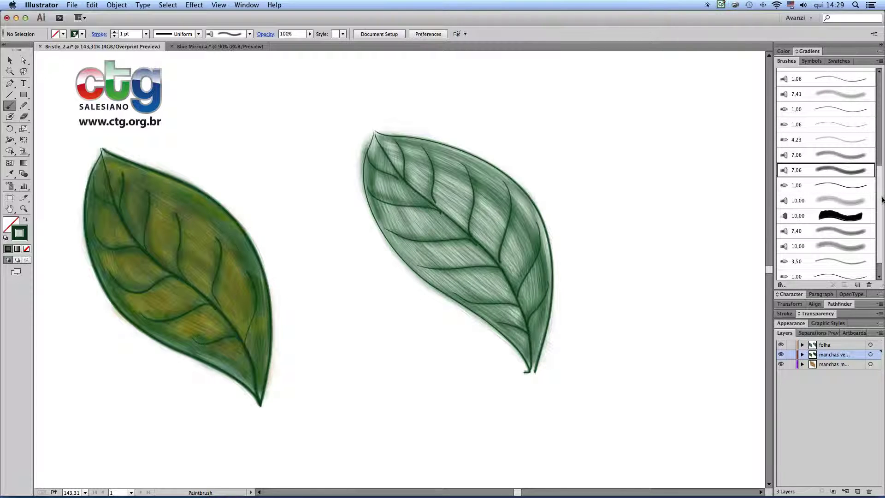
Step: Try the 7,40 Wide Shading Brush copy with a stroke about 1.3 by 2.1 in beside the leaf, and undo it
{"action": "left_click", "coordinate": [845, 156]}
{"action": "left_click", "coordinate": [846, 172]}
{"action": "left_click", "coordinate": [853, 237]}
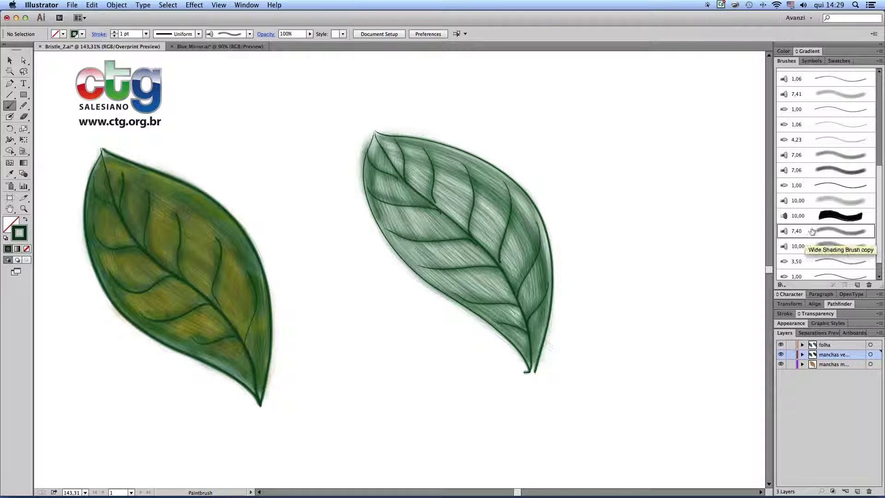
{"action": "mouse_move", "coordinate": [596, 112]}
{"action": "left_mouse_down"}
{"action": "mouse_move", "coordinate": [622, 139]}
{"action": "mouse_move", "coordinate": [658, 211]}
{"action": "left_mouse_up"}
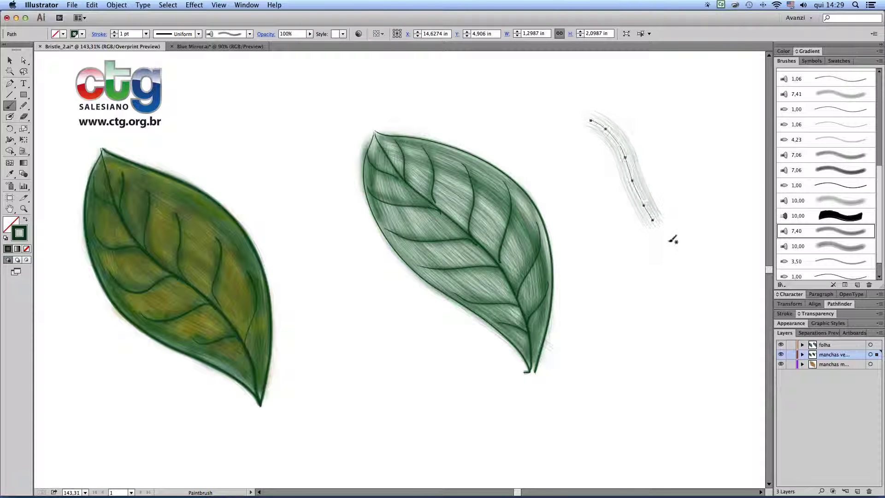
{"action": "key", "text": "super+z"}
Step: Retest the Round Point Black Big brush with a stroke about 1.6 by 2.2 in beside the leaf, and undo it
{"action": "left_click_drag", "start_coordinate": [882, 205], "coordinate": [882, 162]}
{"action": "left_click", "coordinate": [838, 142]}
{"action": "mouse_move", "coordinate": [590, 94]}
{"action": "left_mouse_down"}
{"action": "mouse_move", "coordinate": [634, 121]}
{"action": "mouse_move", "coordinate": [667, 199]}
{"action": "left_mouse_up"}
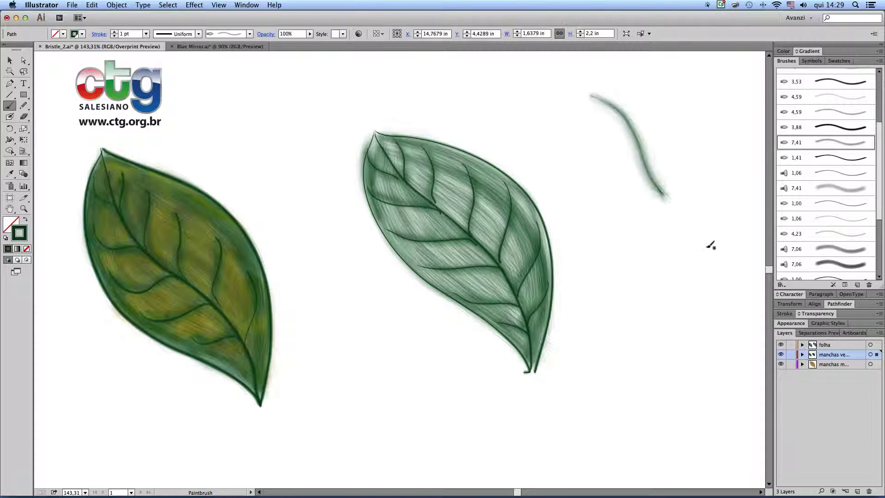
{"action": "key", "text": "ctrl+z"}
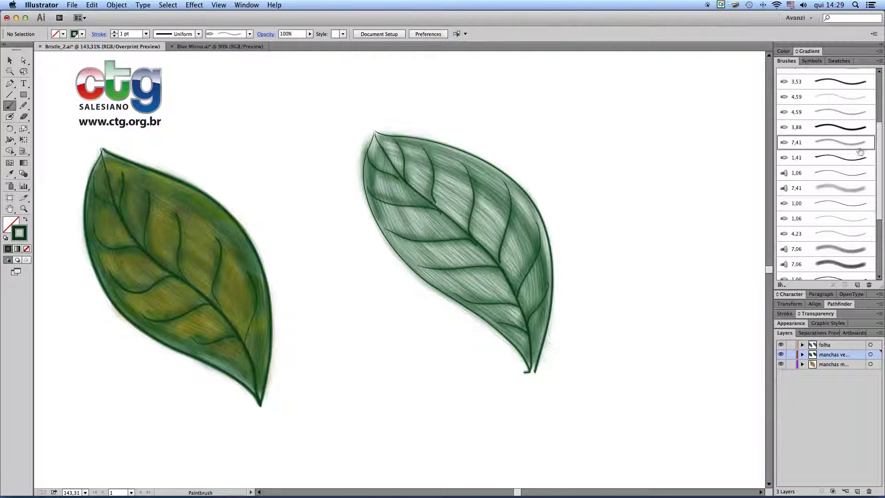
Step: Duplicate the Round Point Black Big brush and check the copy's bristle options without changing them
{"action": "left_click_drag", "start_coordinate": [850, 157], "coordinate": [856, 283]}
{"action": "left_click_drag", "start_coordinate": [880, 231], "coordinate": [868, 285]}
{"action": "double_click", "coordinate": [837, 272]}
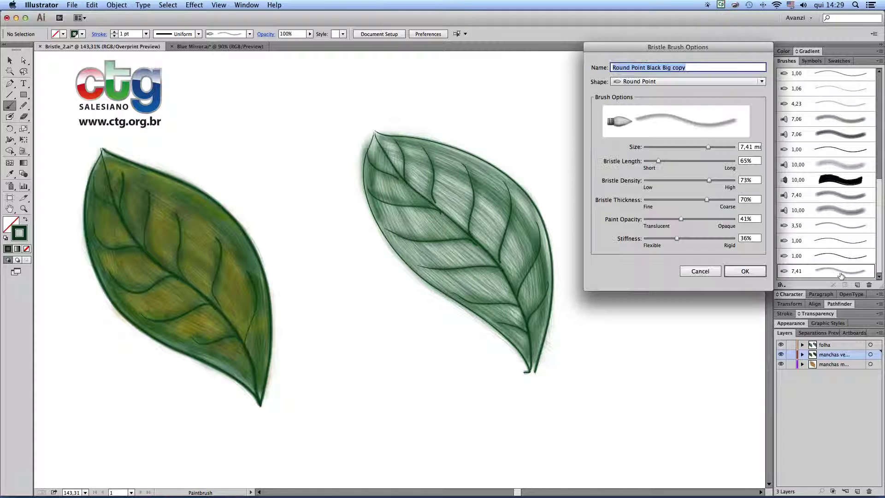
{"action": "left_click", "coordinate": [707, 270]}
Step: Set the copied brush's stiffness to 61% and paint opacity to 56%, previewing on a test stroke beside the leaf, and delete that stroke
{"action": "mouse_move", "coordinate": [512, 84]}
{"action": "left_mouse_down"}
{"action": "mouse_move", "coordinate": [574, 160]}
{"action": "mouse_move", "coordinate": [617, 246]}
{"action": "left_mouse_up"}
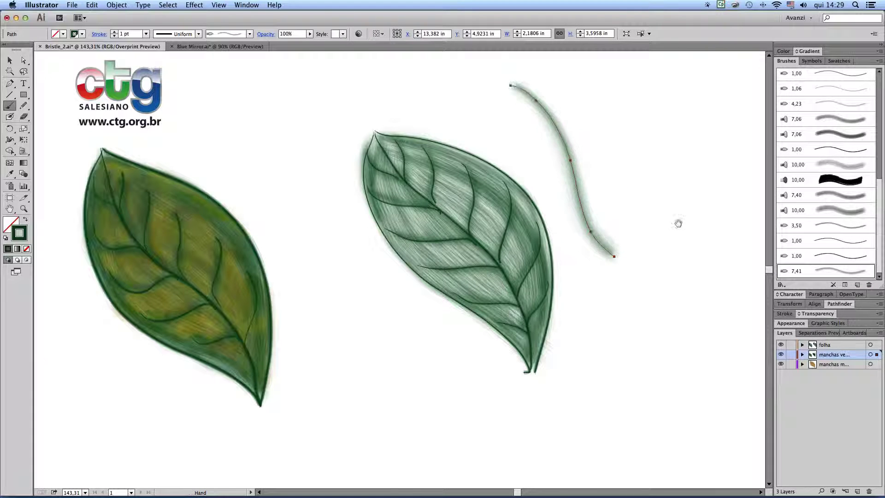
{"action": "left_click_drag", "start_coordinate": [677, 221], "coordinate": [587, 245]}
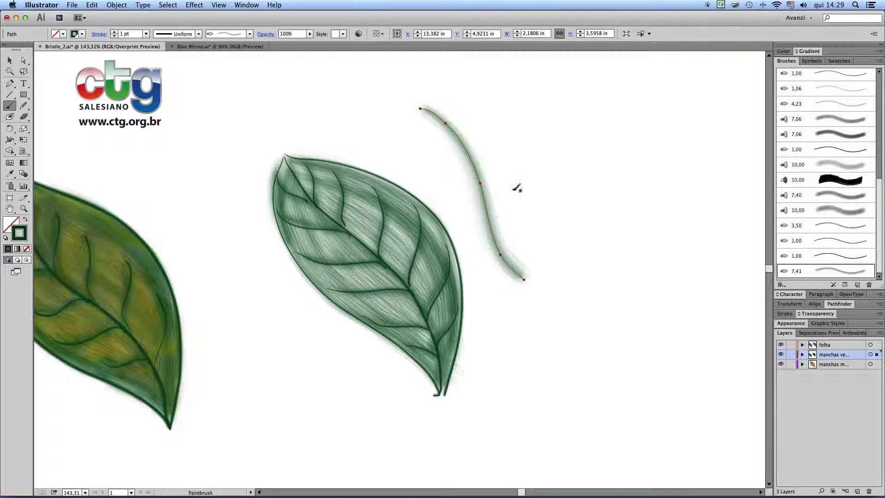
{"action": "double_click", "coordinate": [821, 270]}
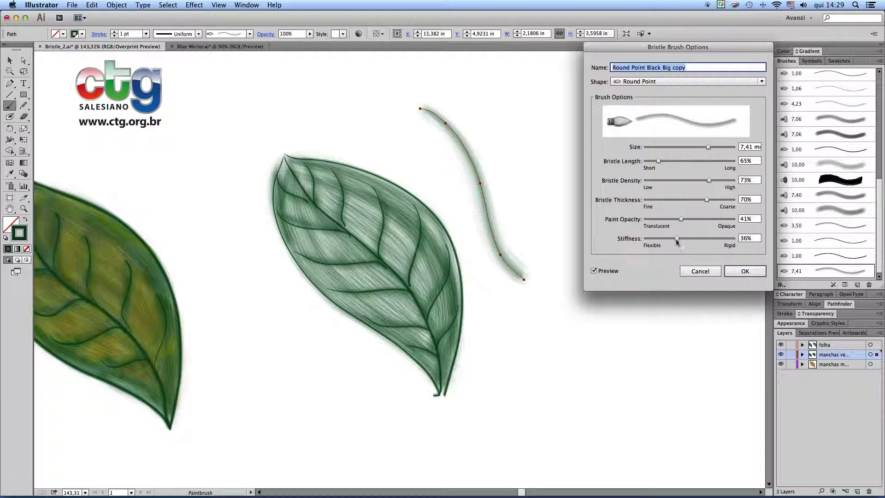
{"action": "mouse_move", "coordinate": [676, 239]}
{"action": "left_mouse_down"}
{"action": "mouse_move", "coordinate": [711, 240]}
{"action": "mouse_move", "coordinate": [684, 220]}
{"action": "mouse_move", "coordinate": [702, 220]}
{"action": "mouse_move", "coordinate": [694, 219]}
{"action": "left_mouse_up"}
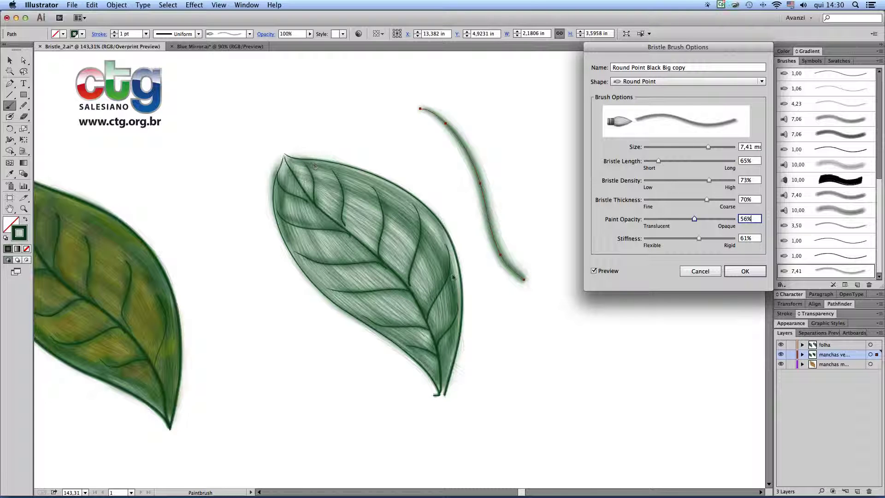
{"action": "left_click", "coordinate": [745, 271]}
{"action": "left_click", "coordinate": [446, 272]}
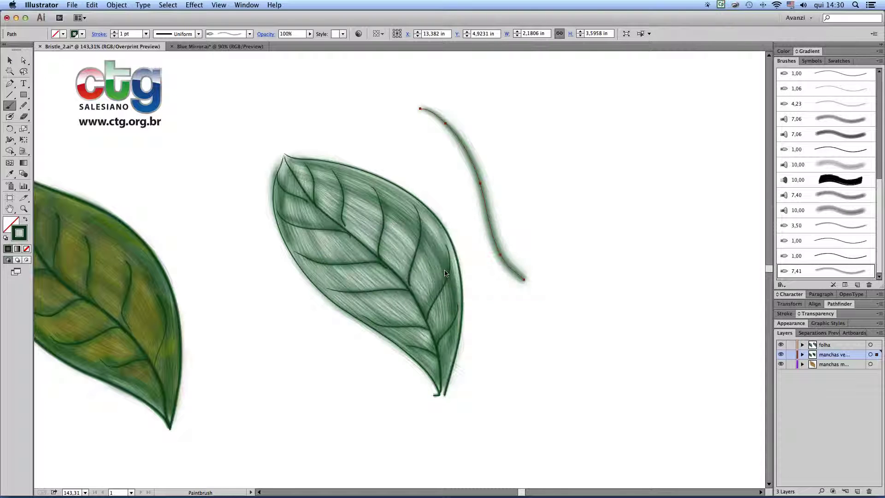
{"action": "key", "text": "Delete"}
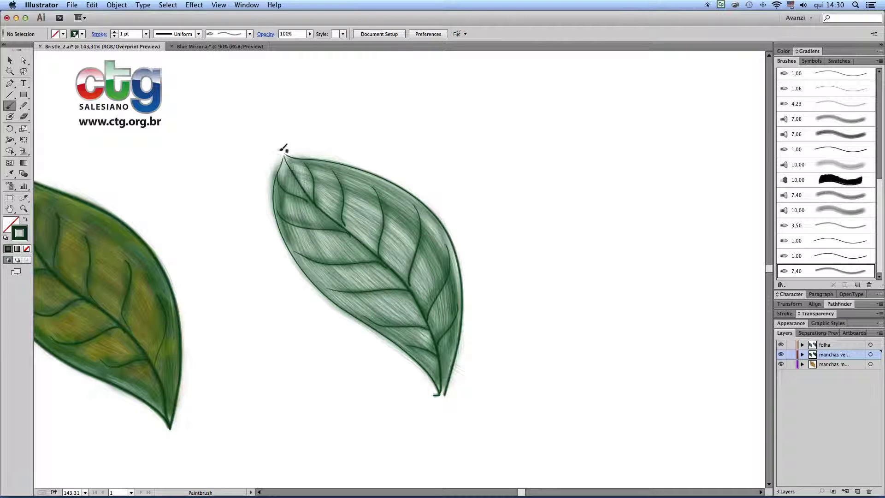
Step: Darken the second leaf's left edge, right edge and midrib from tip to base with the copied round-point brush
{"action": "mouse_move", "coordinate": [286, 151]}
{"action": "left_mouse_down"}
{"action": "mouse_move", "coordinate": [271, 205]}
{"action": "mouse_move", "coordinate": [282, 240]}
{"action": "mouse_move", "coordinate": [344, 302]}
{"action": "mouse_move", "coordinate": [405, 338]}
{"action": "mouse_move", "coordinate": [438, 376]}
{"action": "mouse_move", "coordinate": [437, 393]}
{"action": "left_mouse_up"}
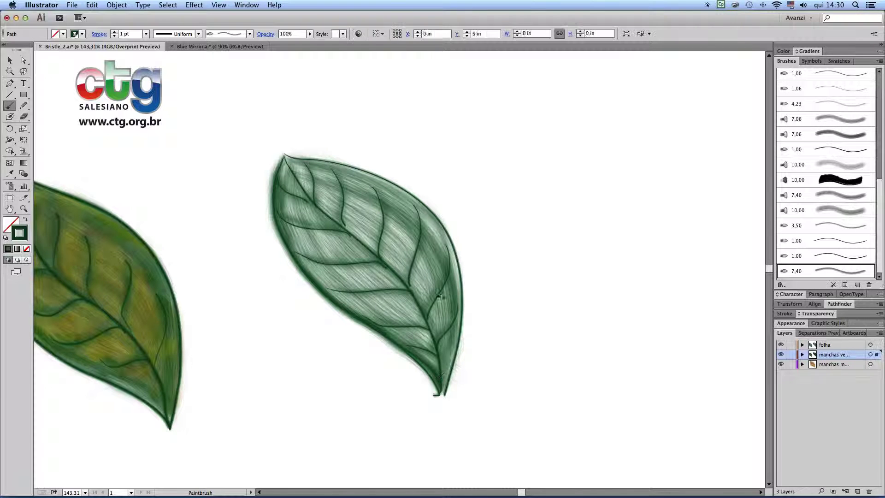
{"action": "mouse_move", "coordinate": [284, 153]}
{"action": "left_mouse_down"}
{"action": "mouse_move", "coordinate": [387, 175]}
{"action": "mouse_move", "coordinate": [416, 192]}
{"action": "mouse_move", "coordinate": [439, 221]}
{"action": "mouse_move", "coordinate": [460, 314]}
{"action": "mouse_move", "coordinate": [440, 393]}
{"action": "left_mouse_up"}
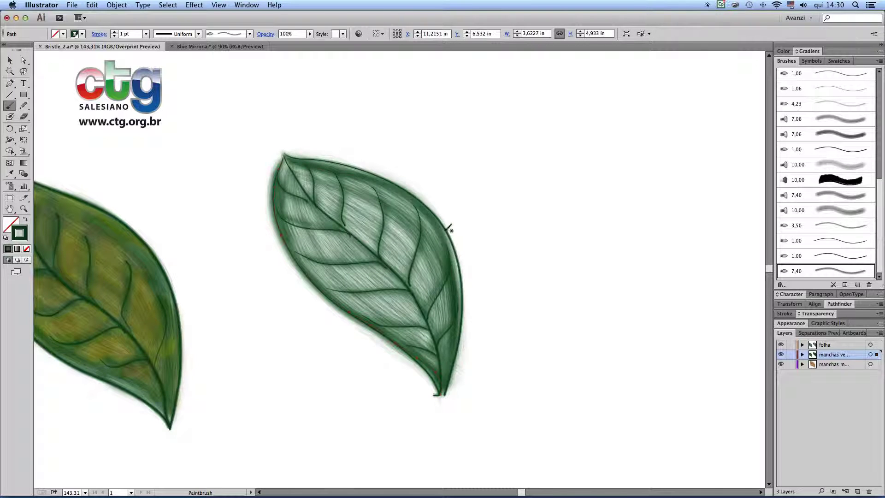
{"action": "mouse_move", "coordinate": [298, 165]}
{"action": "left_mouse_down"}
{"action": "mouse_move", "coordinate": [379, 241]}
{"action": "mouse_move", "coordinate": [421, 296]}
{"action": "mouse_move", "coordinate": [444, 360]}
{"action": "left_mouse_up"}
Step: Darken the side veins on the second leaf's lower-left half with round-point strokes from the edge to the midrib
{"action": "mouse_move", "coordinate": [275, 177]}
{"action": "left_mouse_down"}
{"action": "mouse_move", "coordinate": [314, 202]}
{"action": "mouse_move", "coordinate": [328, 228]}
{"action": "mouse_move", "coordinate": [346, 229]}
{"action": "left_mouse_up"}
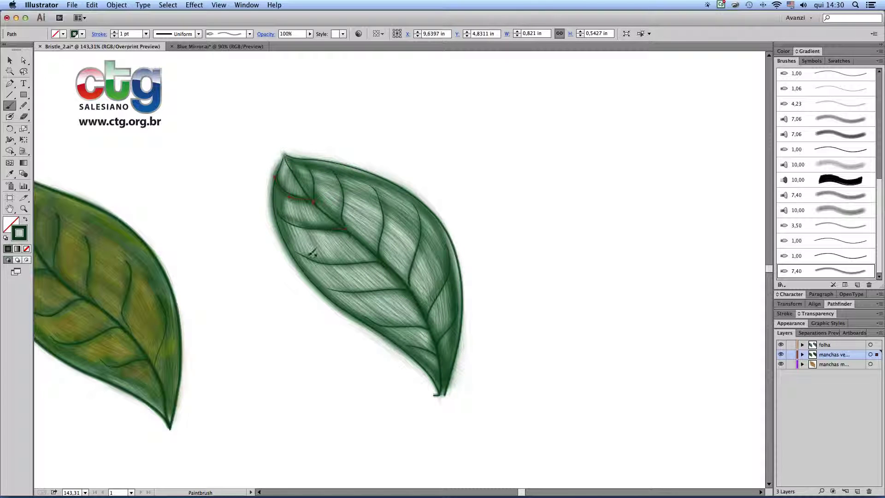
{"action": "left_click_drag", "start_coordinate": [301, 253], "coordinate": [405, 257]}
{"action": "left_click_drag", "start_coordinate": [325, 282], "coordinate": [428, 283]}
{"action": "left_click_drag", "start_coordinate": [369, 318], "coordinate": [429, 327]}
Step: Darken the side veins on the second leaf's upper-right half with round-point strokes, continuing down to the base
{"action": "mouse_move", "coordinate": [310, 157]}
{"action": "left_mouse_down"}
{"action": "mouse_move", "coordinate": [320, 178]}
{"action": "mouse_move", "coordinate": [321, 201]}
{"action": "left_mouse_up"}
{"action": "left_click_drag", "start_coordinate": [343, 168], "coordinate": [342, 222]}
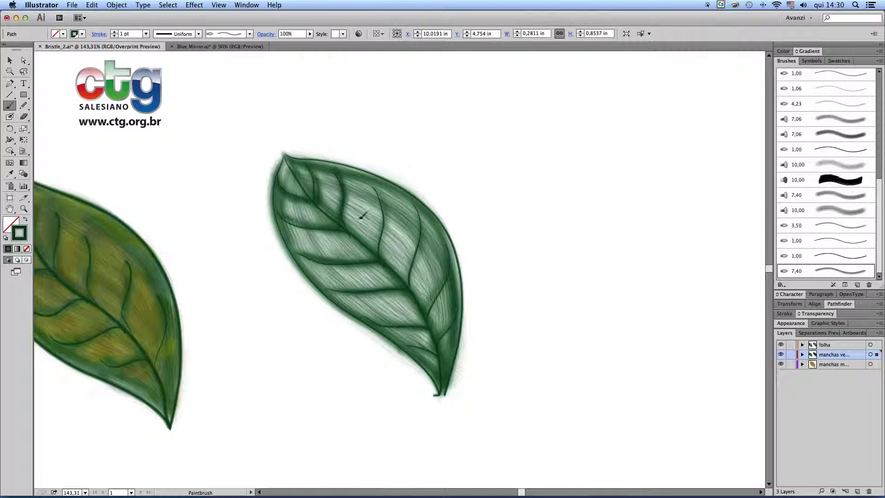
{"action": "left_click_drag", "start_coordinate": [374, 172], "coordinate": [383, 253]}
{"action": "mouse_move", "coordinate": [422, 208]}
{"action": "left_mouse_down"}
{"action": "mouse_move", "coordinate": [414, 273]}
{"action": "mouse_move", "coordinate": [459, 270]}
{"action": "mouse_move", "coordinate": [449, 237]}
{"action": "mouse_move", "coordinate": [448, 271]}
{"action": "mouse_move", "coordinate": [430, 307]}
{"action": "mouse_move", "coordinate": [462, 306]}
{"action": "mouse_move", "coordinate": [456, 296]}
{"action": "mouse_move", "coordinate": [442, 333]}
{"action": "left_mouse_up"}
{"action": "left_click_drag", "start_coordinate": [446, 382], "coordinate": [446, 382]}
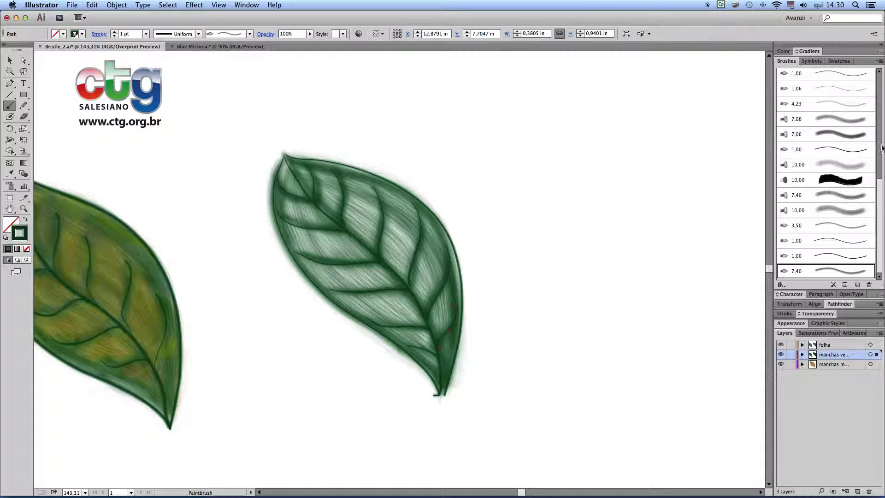
Step: Try the Wide Shading Brush copy with a short stroke beside the second leaf, and delete the stroke
{"action": "left_click", "coordinate": [857, 196]}
{"action": "left_click_drag", "start_coordinate": [565, 143], "coordinate": [563, 159]}
{"action": "key", "text": "Delete"}
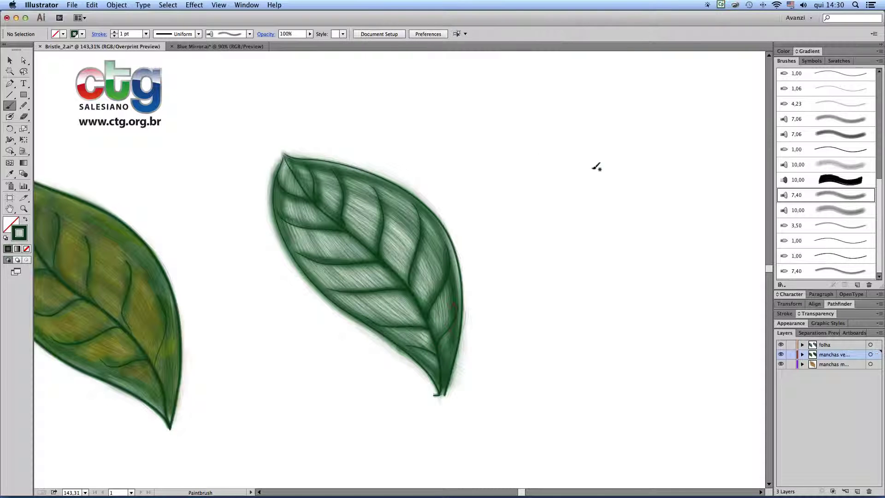
Step: Choose the 3,50 round-point bristle brush, test it with a short stroke beside the leaf, and delete the test
{"action": "left_click", "coordinate": [855, 226]}
{"action": "mouse_move", "coordinate": [593, 131]}
{"action": "left_mouse_down"}
{"action": "mouse_move", "coordinate": [566, 149]}
{"action": "mouse_move", "coordinate": [592, 152]}
{"action": "left_mouse_up"}
{"action": "key", "text": "Delete"}
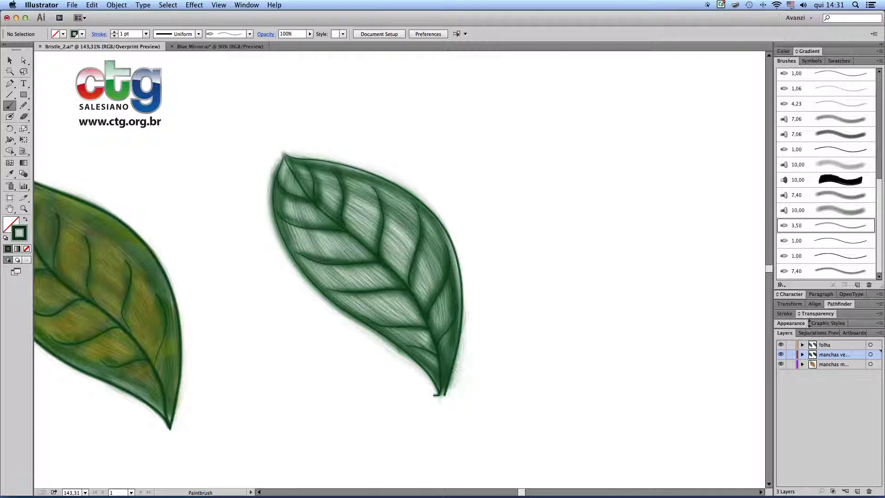
Step: Set the stroke color to the olive green swatch, deleting a test scribble about 0.6 by 0.5 in beside the leaf
{"action": "left_click", "coordinate": [838, 62]}
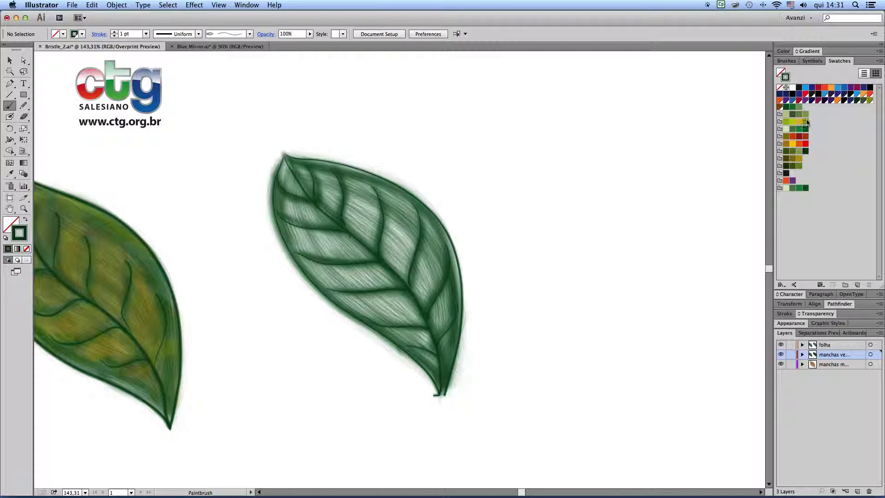
{"action": "left_click_drag", "start_coordinate": [561, 149], "coordinate": [545, 170]}
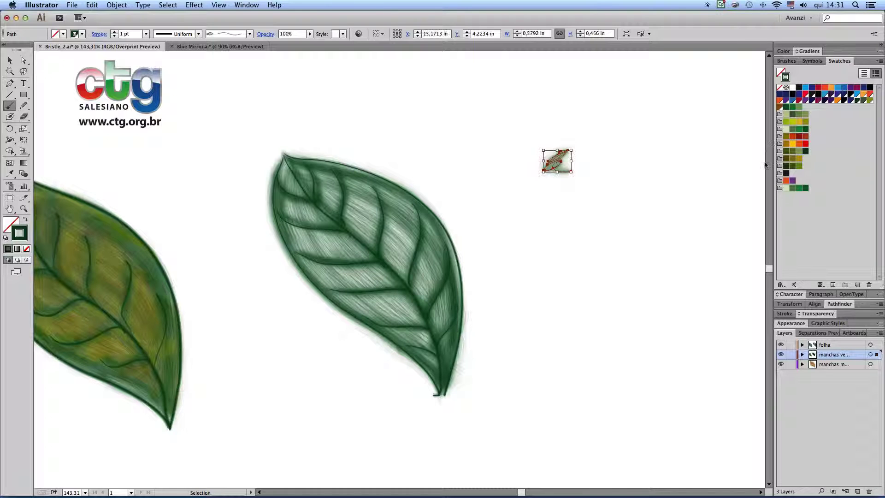
{"action": "key", "text": "Delete"}
{"action": "left_click", "coordinate": [804, 122]}
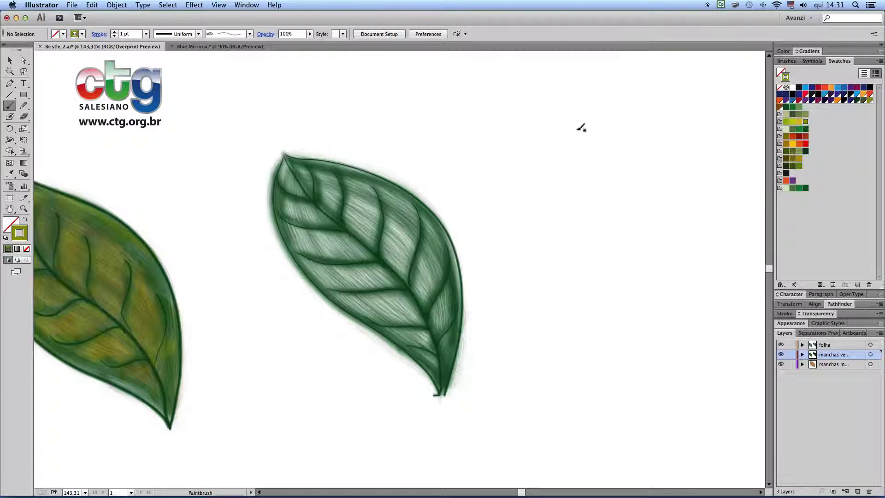
Step: Test the olive stroke beside the second leaf, delete the test, and fill the sections nearest the leaf's tip with olive strokes
{"action": "mouse_move", "coordinate": [565, 124]}
{"action": "left_mouse_down"}
{"action": "mouse_move", "coordinate": [542, 137]}
{"action": "mouse_move", "coordinate": [556, 139]}
{"action": "mouse_move", "coordinate": [538, 152]}
{"action": "mouse_move", "coordinate": [564, 166]}
{"action": "left_mouse_up"}
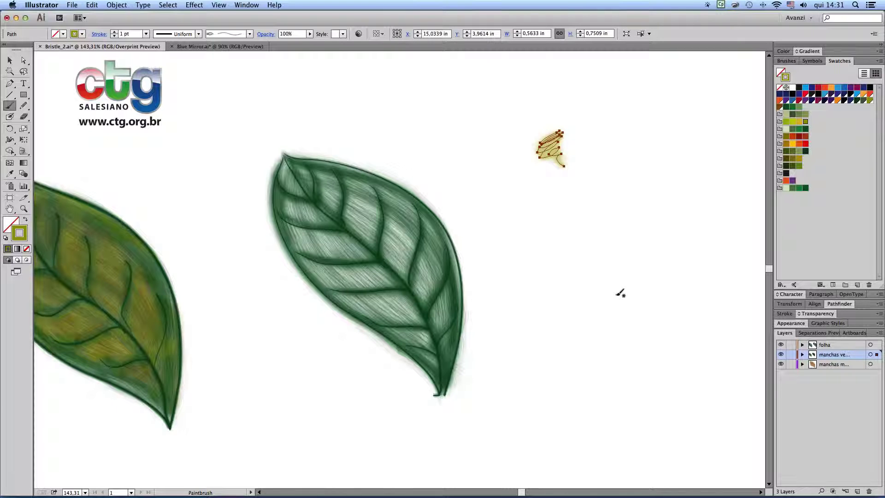
{"action": "key", "text": "Delete"}
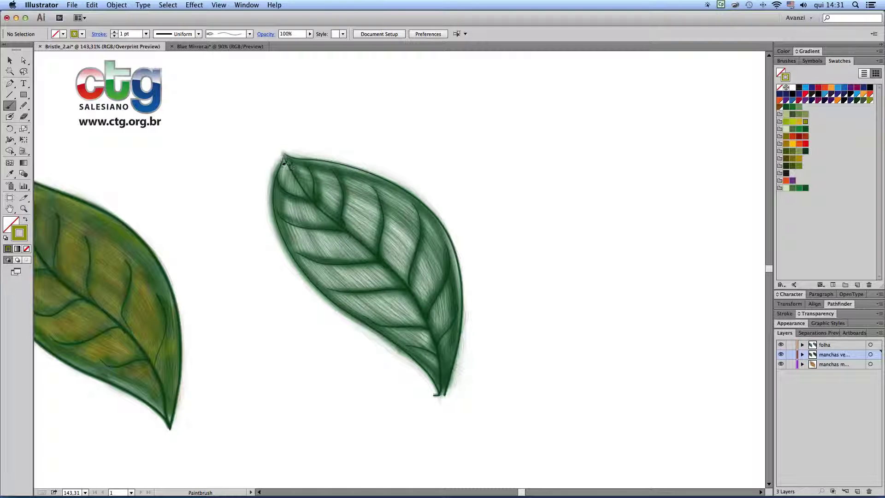
{"action": "mouse_move", "coordinate": [296, 164]}
{"action": "left_mouse_down"}
{"action": "mouse_move", "coordinate": [294, 153]}
{"action": "mouse_move", "coordinate": [308, 191]}
{"action": "mouse_move", "coordinate": [298, 195]}
{"action": "left_mouse_up"}
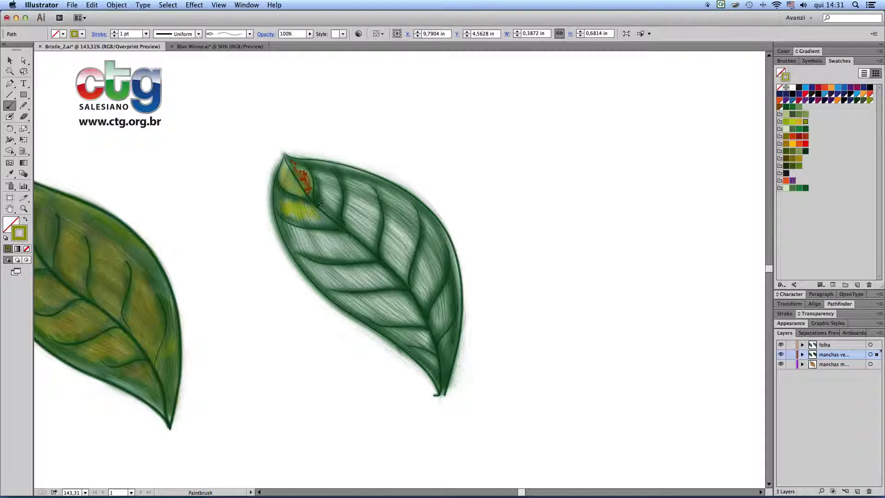
{"action": "mouse_move", "coordinate": [341, 186]}
{"action": "left_mouse_down"}
{"action": "mouse_move", "coordinate": [319, 176]}
{"action": "mouse_move", "coordinate": [333, 195]}
{"action": "left_mouse_up"}
{"action": "key", "text": "super+space"}
{"action": "mouse_move", "coordinate": [251, 136]}
{"action": "left_mouse_down"}
{"action": "mouse_move", "coordinate": [454, 292]}
{"action": "mouse_move", "coordinate": [524, 405]}
{"action": "left_mouse_up"}
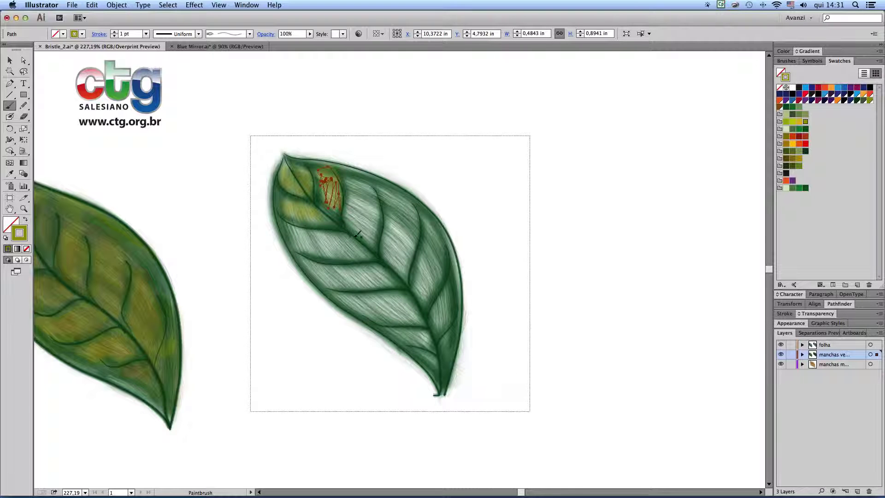
{"action": "left_click_drag", "start_coordinate": [251, 136], "coordinate": [248, 120]}
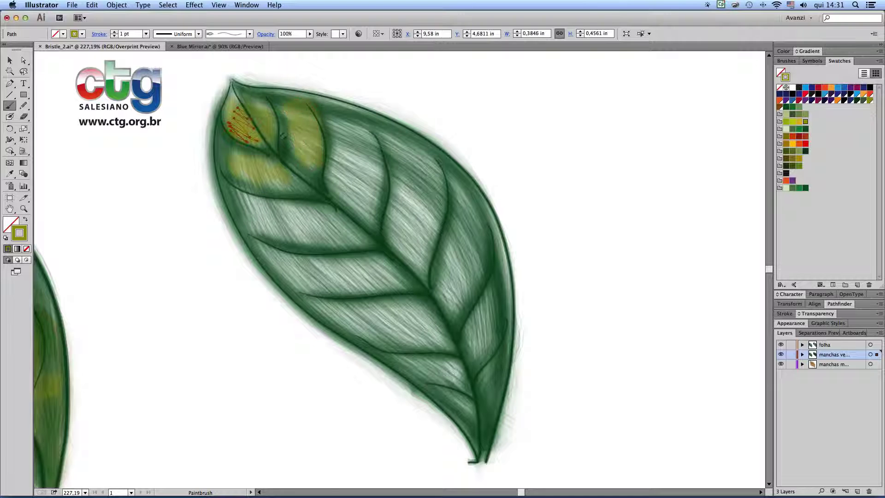
Step: Brush olive over the third section of the leaf's upper-right half and the second and third sections of its lower-left half
{"action": "mouse_move", "coordinate": [366, 141]}
{"action": "left_mouse_down"}
{"action": "mouse_move", "coordinate": [344, 159]}
{"action": "mouse_move", "coordinate": [375, 171]}
{"action": "mouse_move", "coordinate": [355, 192]}
{"action": "mouse_move", "coordinate": [372, 207]}
{"action": "mouse_move", "coordinate": [369, 195]}
{"action": "left_mouse_up"}
{"action": "left_click_drag", "start_coordinate": [335, 226], "coordinate": [336, 228]}
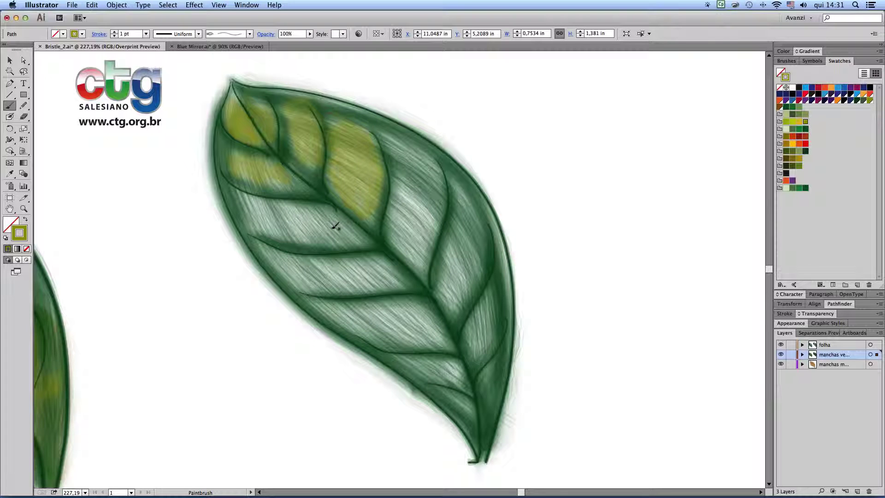
{"action": "mouse_move", "coordinate": [251, 182]}
{"action": "left_mouse_down"}
{"action": "mouse_move", "coordinate": [270, 192]}
{"action": "mouse_move", "coordinate": [262, 225]}
{"action": "mouse_move", "coordinate": [307, 197]}
{"action": "mouse_move", "coordinate": [289, 230]}
{"action": "mouse_move", "coordinate": [314, 209]}
{"action": "mouse_move", "coordinate": [302, 237]}
{"action": "mouse_move", "coordinate": [346, 218]}
{"action": "left_mouse_up"}
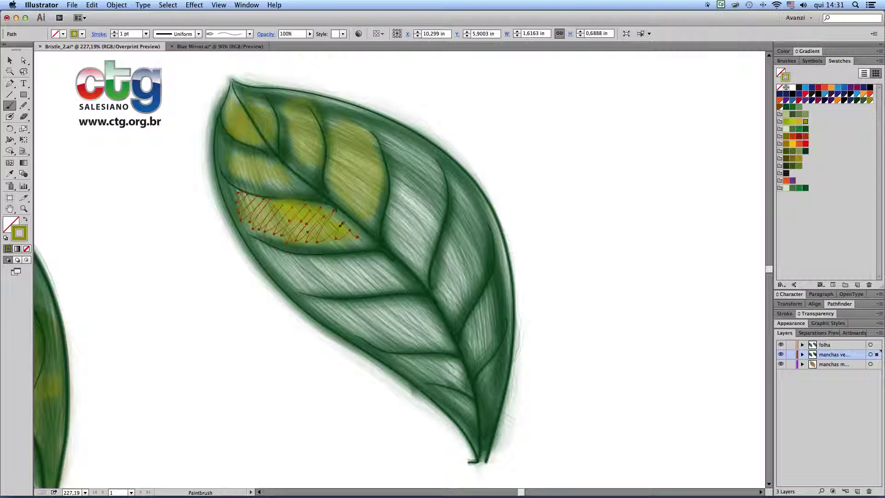
{"action": "key", "text": "super+z"}
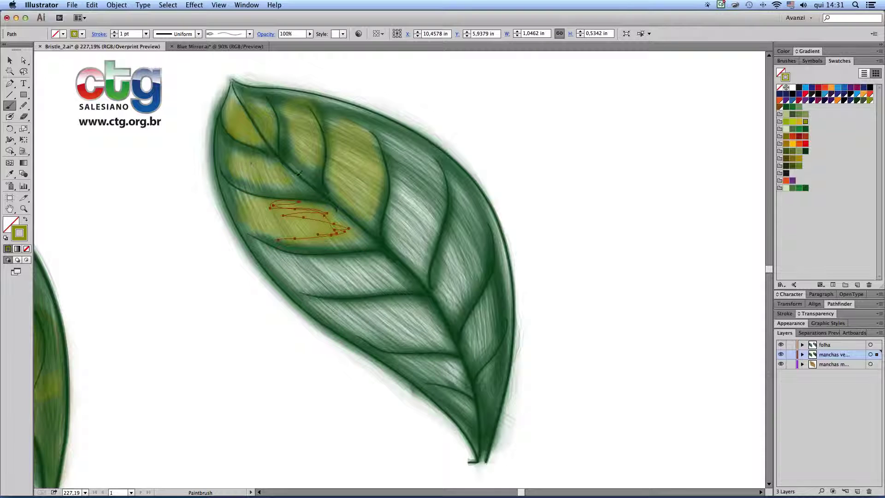
{"action": "key", "text": "super+z"}
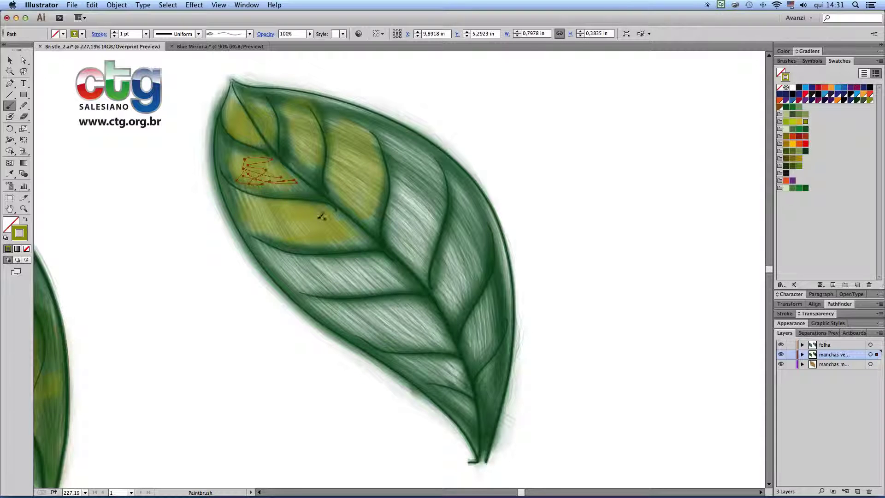
Step: Fill the remaining sections between the side veins on both halves with olive strokes, working down to the leaf's base
{"action": "mouse_move", "coordinate": [387, 121]}
{"action": "left_mouse_down"}
{"action": "mouse_move", "coordinate": [428, 174]}
{"action": "mouse_move", "coordinate": [386, 164]}
{"action": "mouse_move", "coordinate": [409, 203]}
{"action": "mouse_move", "coordinate": [433, 204]}
{"action": "mouse_move", "coordinate": [415, 187]}
{"action": "left_mouse_up"}
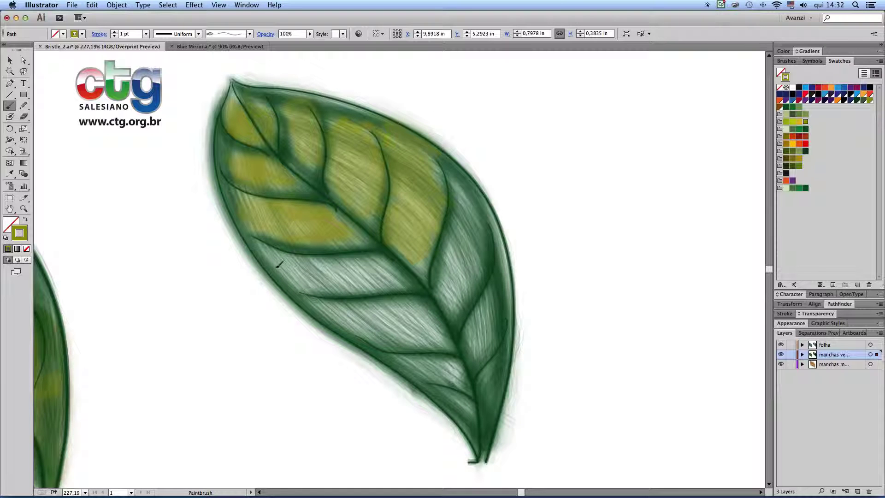
{"action": "mouse_move", "coordinate": [259, 242]}
{"action": "left_mouse_down"}
{"action": "mouse_move", "coordinate": [285, 265]}
{"action": "mouse_move", "coordinate": [318, 246]}
{"action": "mouse_move", "coordinate": [315, 274]}
{"action": "mouse_move", "coordinate": [343, 247]}
{"action": "mouse_move", "coordinate": [371, 265]}
{"action": "mouse_move", "coordinate": [363, 280]}
{"action": "mouse_move", "coordinate": [402, 261]}
{"action": "left_mouse_up"}
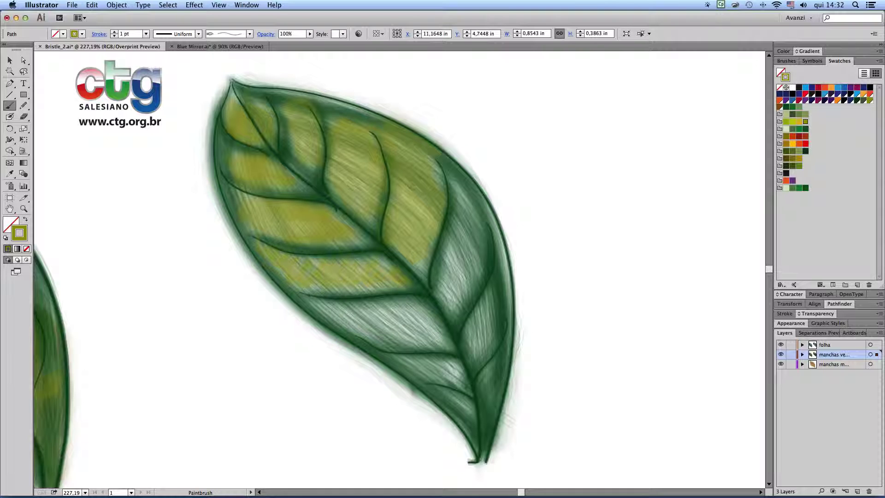
{"action": "mouse_move", "coordinate": [333, 314]}
{"action": "left_mouse_down"}
{"action": "mouse_move", "coordinate": [368, 310]}
{"action": "mouse_move", "coordinate": [359, 290]}
{"action": "mouse_move", "coordinate": [418, 321]}
{"action": "mouse_move", "coordinate": [402, 292]}
{"action": "mouse_move", "coordinate": [438, 323]}
{"action": "mouse_move", "coordinate": [428, 307]}
{"action": "mouse_move", "coordinate": [435, 337]}
{"action": "mouse_move", "coordinate": [388, 307]}
{"action": "left_mouse_up"}
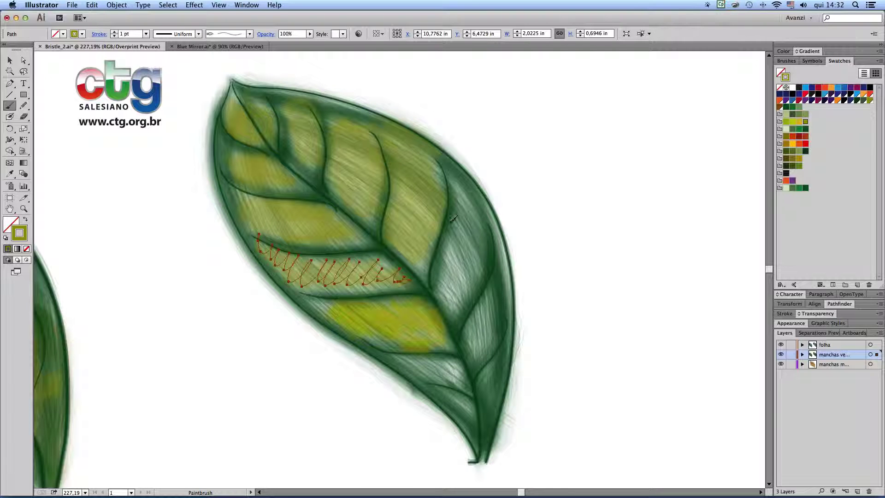
{"action": "mouse_move", "coordinate": [462, 239]}
{"action": "left_mouse_down"}
{"action": "mouse_move", "coordinate": [447, 309]}
{"action": "mouse_move", "coordinate": [442, 276]}
{"action": "mouse_move", "coordinate": [443, 308]}
{"action": "mouse_move", "coordinate": [465, 239]}
{"action": "left_mouse_up"}
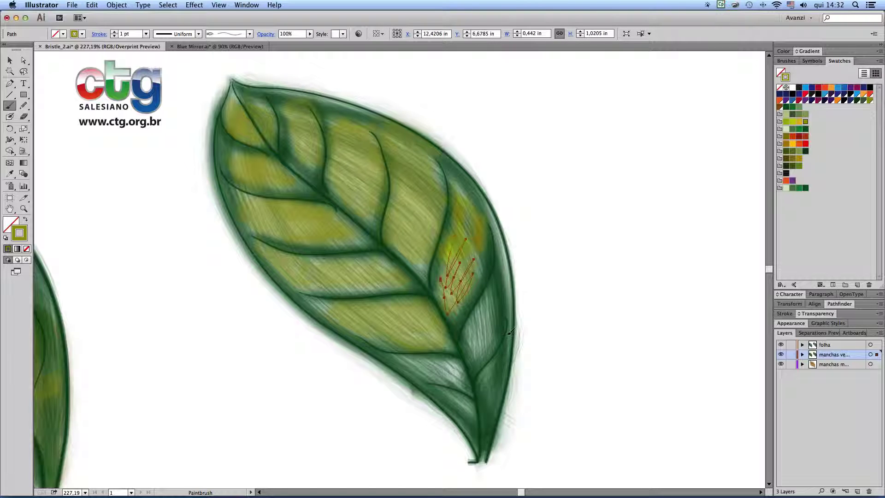
{"action": "left_click_drag", "start_coordinate": [478, 305], "coordinate": [473, 323]}
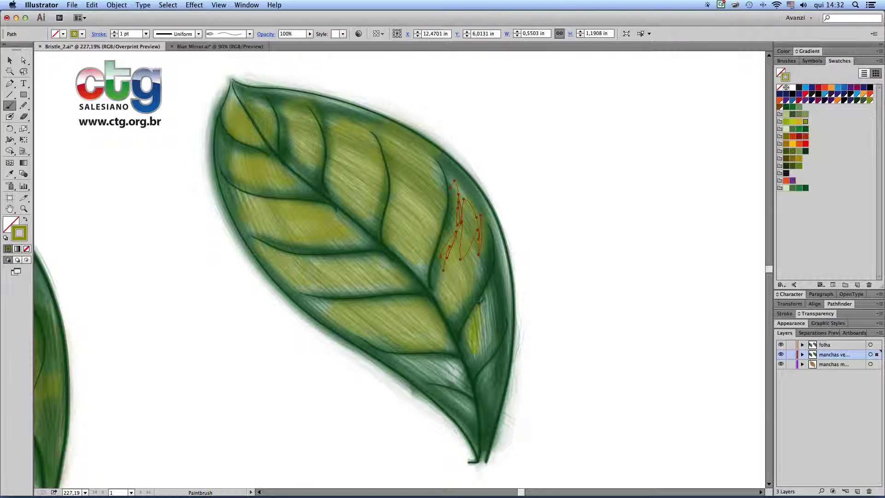
{"action": "mouse_move", "coordinate": [494, 282]}
{"action": "left_mouse_down"}
{"action": "mouse_move", "coordinate": [494, 323]}
{"action": "mouse_move", "coordinate": [490, 276]}
{"action": "mouse_move", "coordinate": [483, 295]}
{"action": "left_mouse_up"}
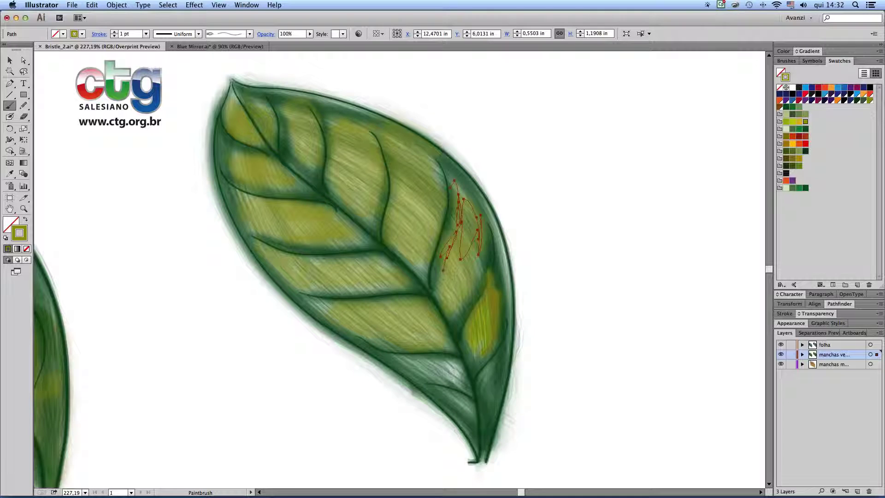
{"action": "mouse_move", "coordinate": [426, 343]}
{"action": "left_mouse_down"}
{"action": "mouse_move", "coordinate": [469, 379]}
{"action": "mouse_move", "coordinate": [439, 372]}
{"action": "mouse_move", "coordinate": [485, 383]}
{"action": "mouse_move", "coordinate": [483, 363]}
{"action": "mouse_move", "coordinate": [455, 394]}
{"action": "mouse_move", "coordinate": [466, 412]}
{"action": "left_mouse_up"}
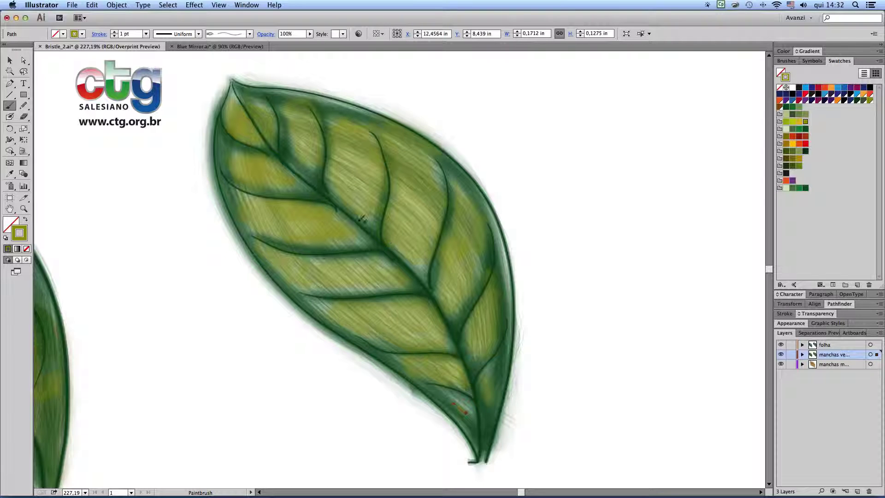
Step: Touch up the uncovered gaps beside the midrib and the lower-left side veins with short olive strokes
{"action": "left_click_drag", "start_coordinate": [364, 225], "coordinate": [412, 259]}
{"action": "left_click_drag", "start_coordinate": [348, 247], "coordinate": [379, 257]}
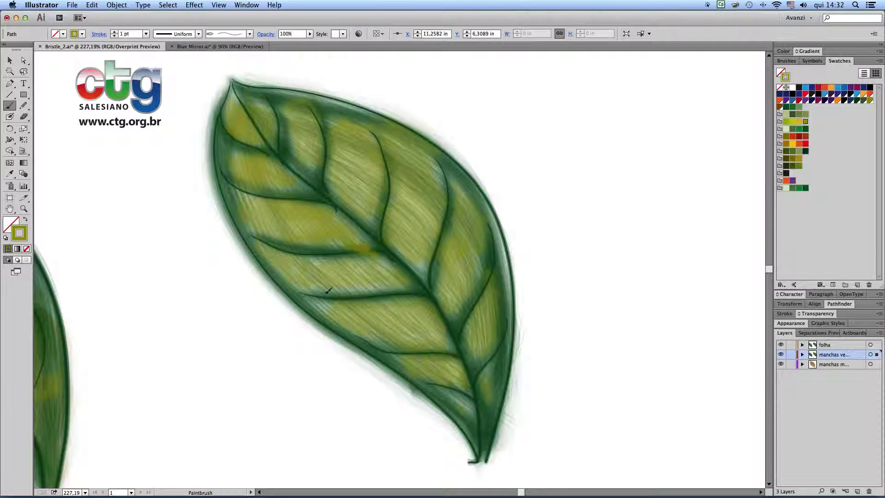
{"action": "left_click_drag", "start_coordinate": [327, 295], "coordinate": [311, 297]}
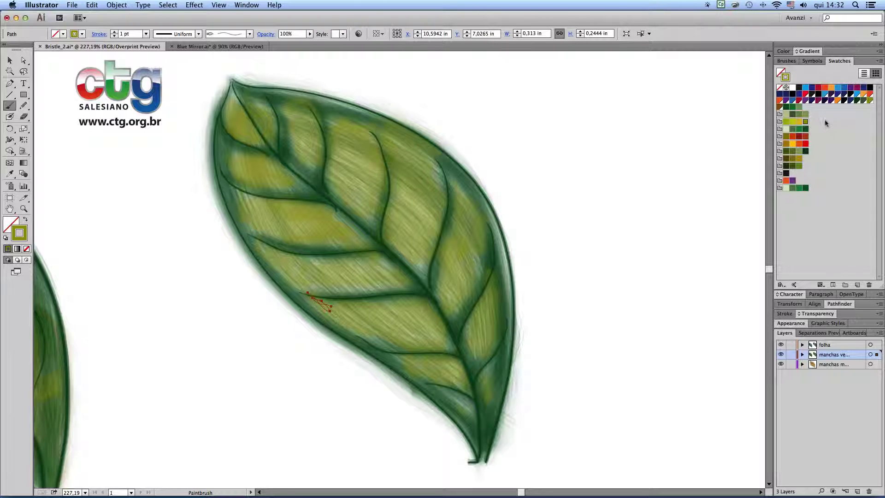
Step: Switch the stroke to the medium green swatch and paint green accents near the tip, along the upper-right veins and toward the base
{"action": "left_click", "coordinate": [798, 187]}
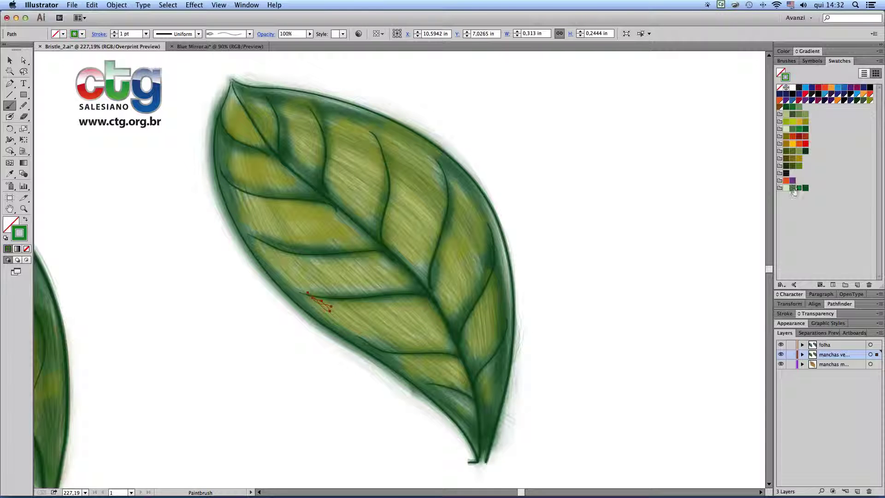
{"action": "mouse_move", "coordinate": [231, 95]}
{"action": "left_mouse_down"}
{"action": "mouse_move", "coordinate": [237, 122]}
{"action": "mouse_move", "coordinate": [249, 89]}
{"action": "mouse_move", "coordinate": [259, 114]}
{"action": "mouse_move", "coordinate": [273, 101]}
{"action": "left_mouse_up"}
{"action": "mouse_move", "coordinate": [290, 180]}
{"action": "left_mouse_down"}
{"action": "mouse_move", "coordinate": [264, 168]}
{"action": "mouse_move", "coordinate": [303, 157]}
{"action": "left_mouse_up"}
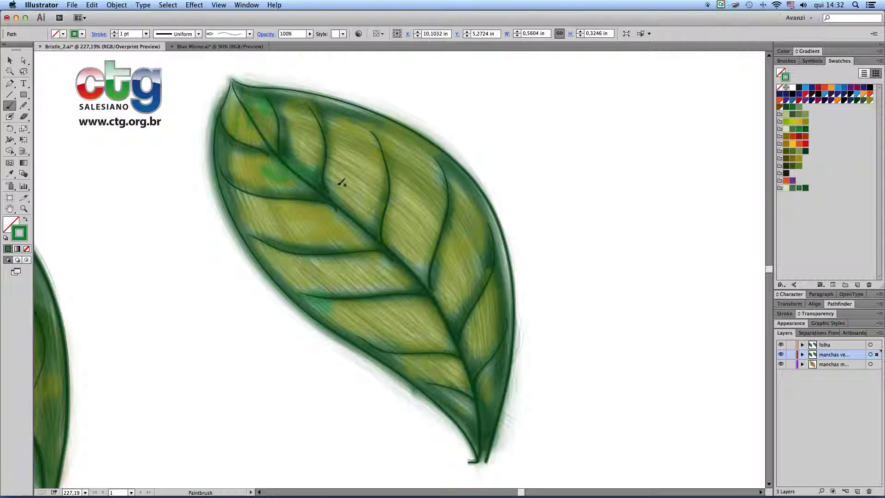
{"action": "mouse_move", "coordinate": [416, 275]}
{"action": "left_mouse_down"}
{"action": "mouse_move", "coordinate": [434, 236]}
{"action": "mouse_move", "coordinate": [444, 153]}
{"action": "left_mouse_up"}
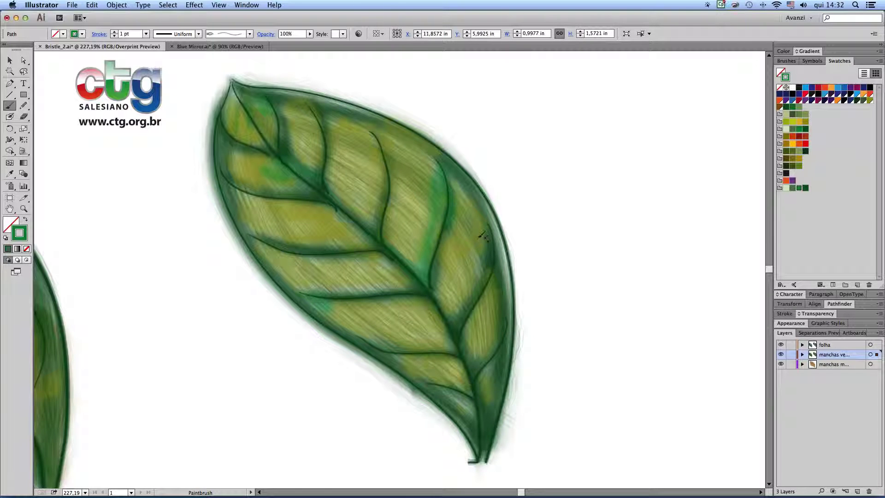
{"action": "left_click", "coordinate": [496, 258]}
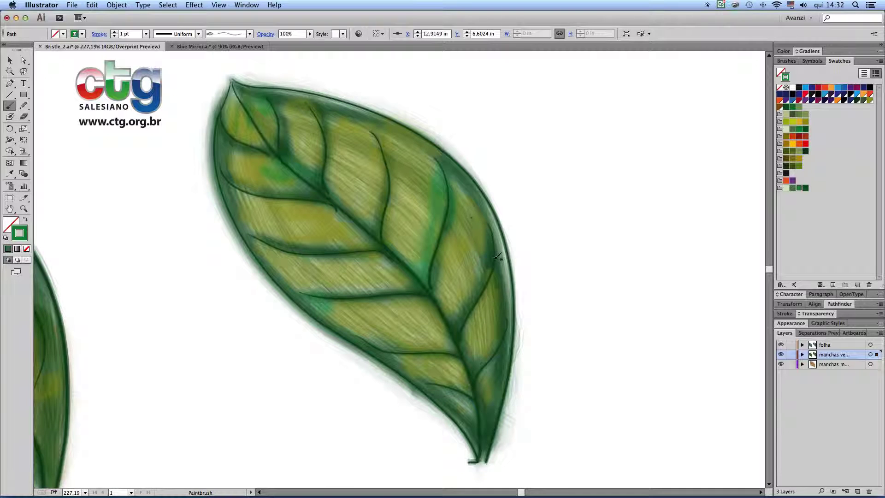
{"action": "mouse_move", "coordinate": [483, 240]}
{"action": "left_mouse_down"}
{"action": "mouse_move", "coordinate": [476, 266]}
{"action": "mouse_move", "coordinate": [475, 305]}
{"action": "left_mouse_up"}
{"action": "left_click_drag", "start_coordinate": [444, 342], "coordinate": [418, 341]}
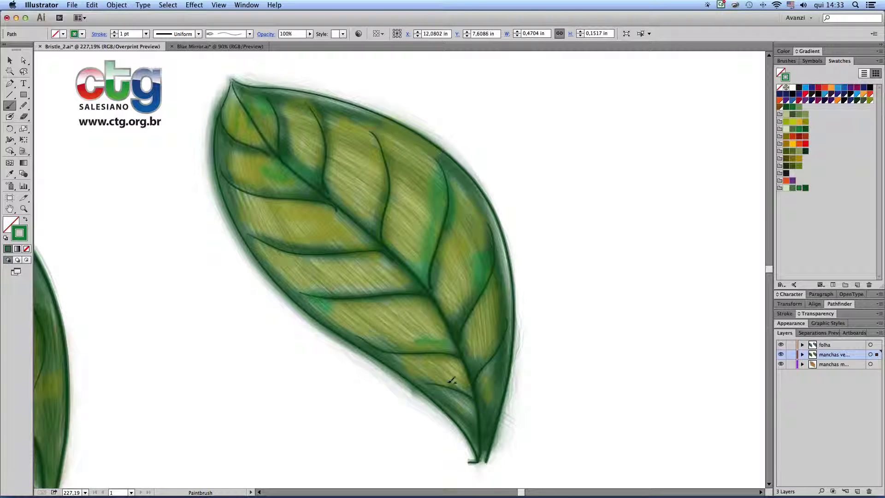
{"action": "left_click_drag", "start_coordinate": [452, 399], "coordinate": [473, 413]}
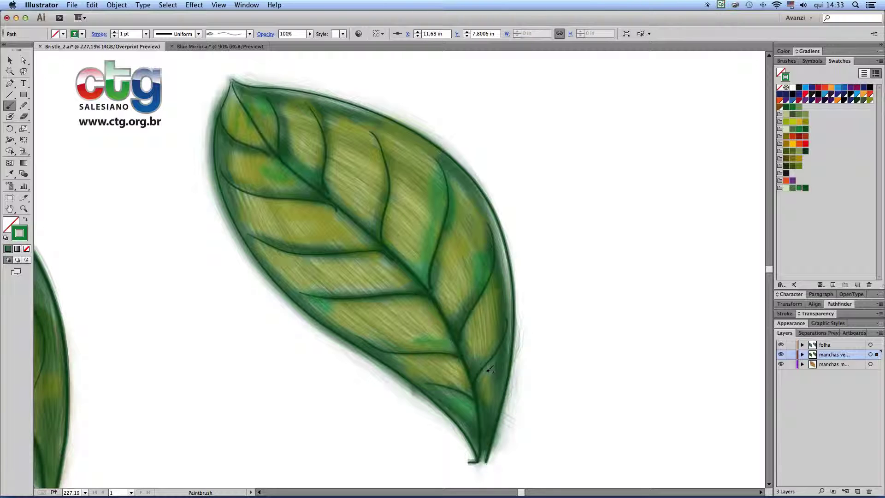
Step: Add green accents beside the midrib, in the second upper-right section and across the lower-left sections of the leaf
{"action": "left_click_drag", "start_coordinate": [363, 221], "coordinate": [342, 231]}
{"action": "mouse_move", "coordinate": [299, 123]}
{"action": "left_mouse_down"}
{"action": "mouse_move", "coordinate": [301, 137]}
{"action": "mouse_move", "coordinate": [315, 135]}
{"action": "left_mouse_up"}
{"action": "mouse_move", "coordinate": [329, 121]}
{"action": "left_mouse_down"}
{"action": "mouse_move", "coordinate": [302, 163]}
{"action": "mouse_move", "coordinate": [262, 188]}
{"action": "left_mouse_up"}
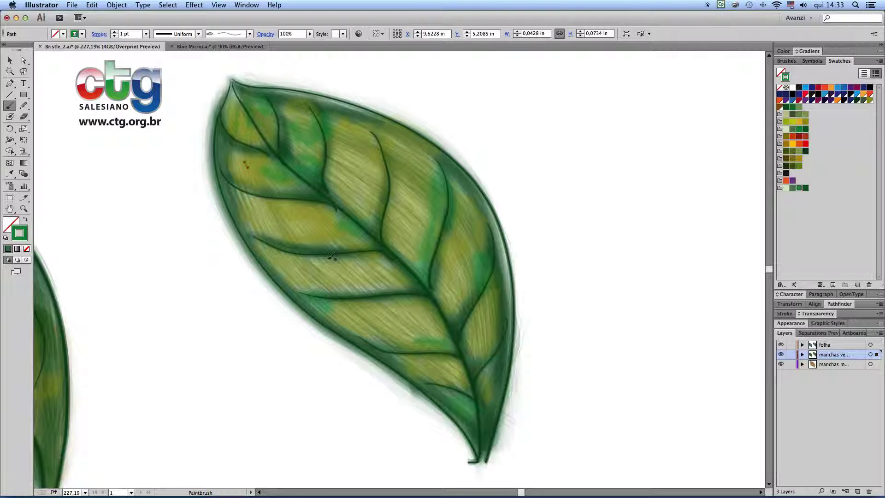
{"action": "mouse_move", "coordinate": [306, 263]}
{"action": "left_mouse_down"}
{"action": "mouse_move", "coordinate": [400, 250]}
{"action": "mouse_move", "coordinate": [348, 283]}
{"action": "mouse_move", "coordinate": [388, 281]}
{"action": "mouse_move", "coordinate": [353, 283]}
{"action": "left_mouse_up"}
Step: Choose a green swatch for short accents on the lower-left sections near the tip, and undo a stray stroke running outside the leaf
{"action": "left_click", "coordinate": [787, 188]}
{"action": "mouse_move", "coordinate": [232, 108]}
{"action": "left_mouse_down"}
{"action": "mouse_move", "coordinate": [241, 102]}
{"action": "mouse_move", "coordinate": [244, 161]}
{"action": "mouse_move", "coordinate": [257, 179]}
{"action": "left_mouse_up"}
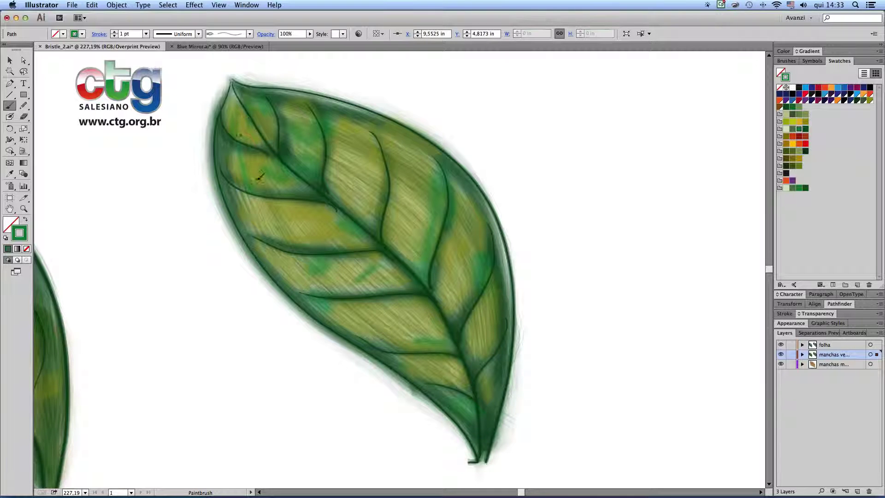
{"action": "left_click", "coordinate": [245, 131]}
{"action": "mouse_move", "coordinate": [244, 131]}
{"action": "left_mouse_down"}
{"action": "mouse_move", "coordinate": [800, 191]}
{"action": "mouse_move", "coordinate": [797, 181]}
{"action": "left_mouse_up"}
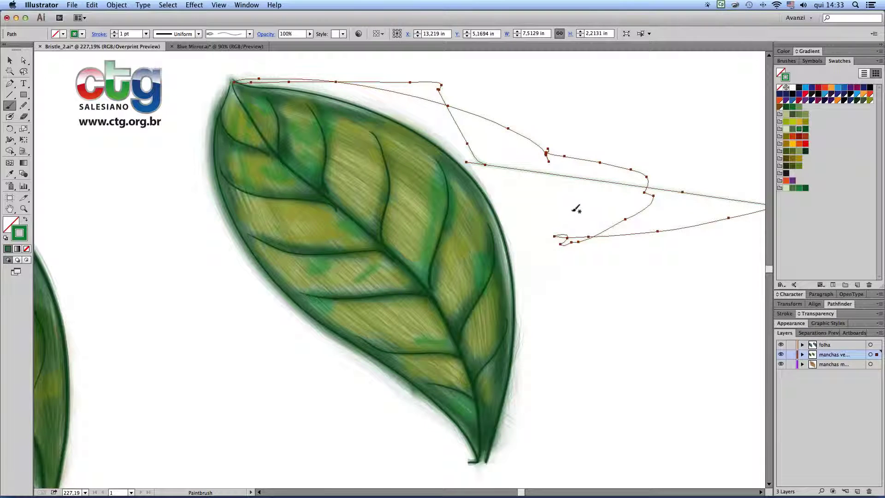
{"action": "key", "text": "super+z"}
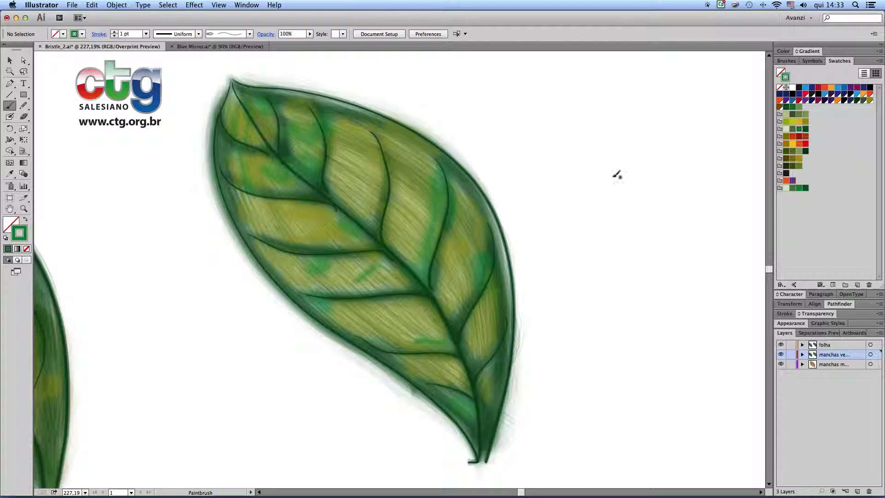
Step: Return the stroke to the olive swatch and brush over the outer end of the third lower-left section and beside the midrib
{"action": "left_click", "coordinate": [805, 121]}
{"action": "left_click_drag", "start_coordinate": [245, 195], "coordinate": [244, 230]}
{"action": "left_click_drag", "start_coordinate": [238, 189], "coordinate": [262, 227]}
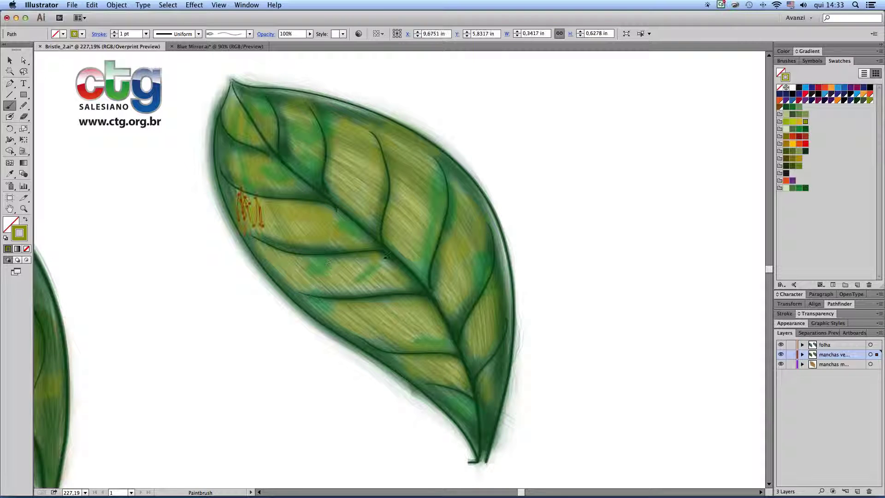
{"action": "key", "text": "ctrl+z"}
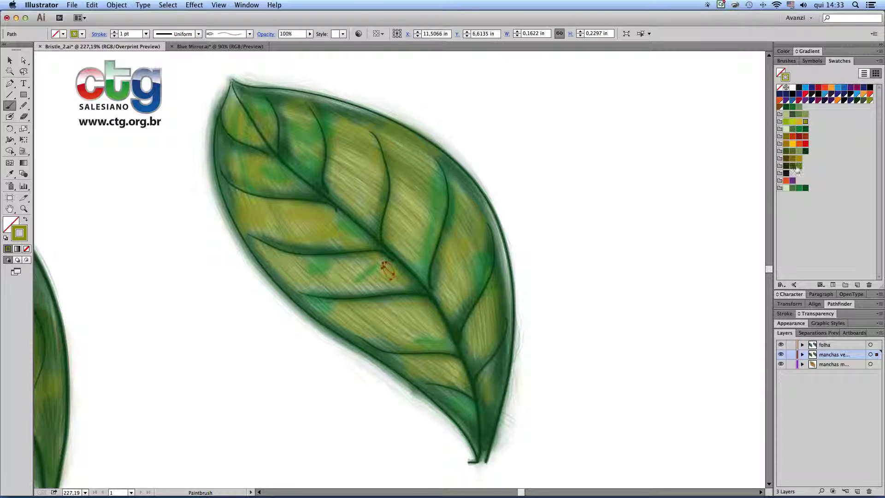
Step: Set the stroke to the darker olive green swatch and blend the green accents on the lower-left, base and upper-right sections
{"action": "left_click", "coordinate": [798, 165]}
{"action": "mouse_move", "coordinate": [295, 252]}
{"action": "left_mouse_down"}
{"action": "mouse_move", "coordinate": [297, 281]}
{"action": "mouse_move", "coordinate": [321, 275]}
{"action": "mouse_move", "coordinate": [343, 242]}
{"action": "mouse_move", "coordinate": [348, 275]}
{"action": "mouse_move", "coordinate": [372, 262]}
{"action": "mouse_move", "coordinate": [370, 283]}
{"action": "left_mouse_up"}
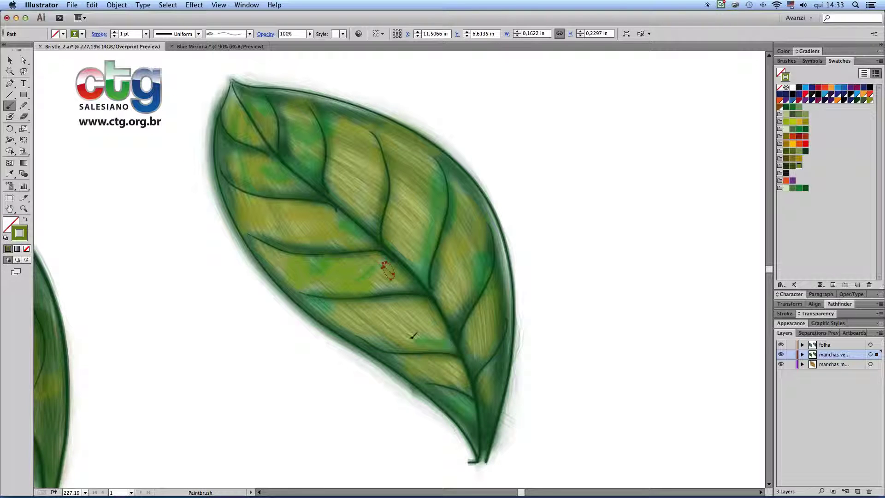
{"action": "mouse_move", "coordinate": [401, 336]}
{"action": "left_mouse_down"}
{"action": "mouse_move", "coordinate": [358, 320]}
{"action": "mouse_move", "coordinate": [323, 290]}
{"action": "left_mouse_up"}
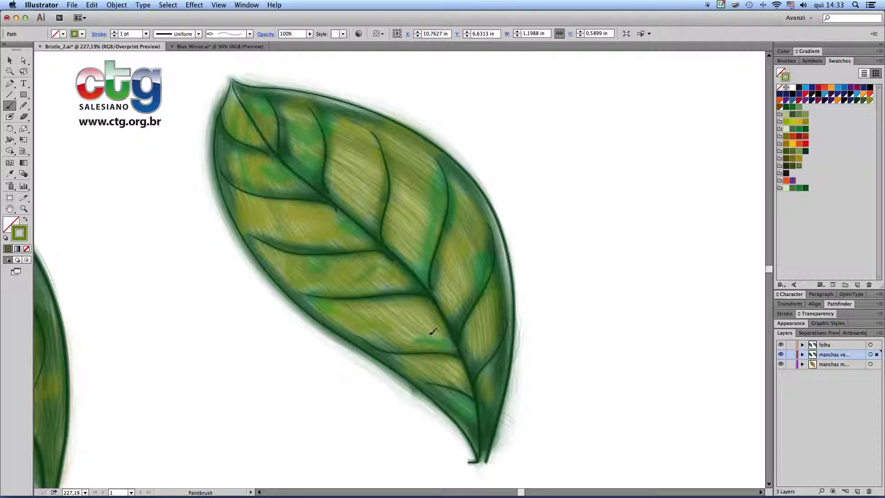
{"action": "left_click_drag", "start_coordinate": [433, 331], "coordinate": [418, 335]}
{"action": "left_click_drag", "start_coordinate": [453, 402], "coordinate": [476, 410]}
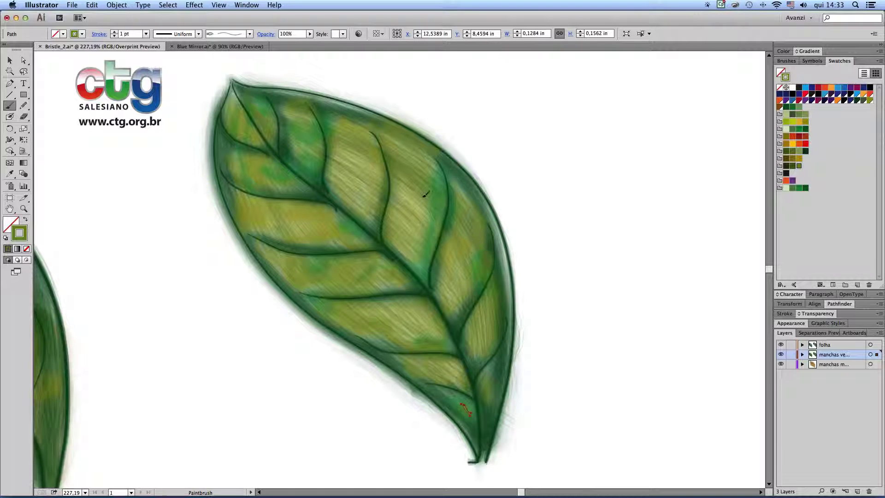
{"action": "left_click_drag", "start_coordinate": [425, 196], "coordinate": [410, 228]}
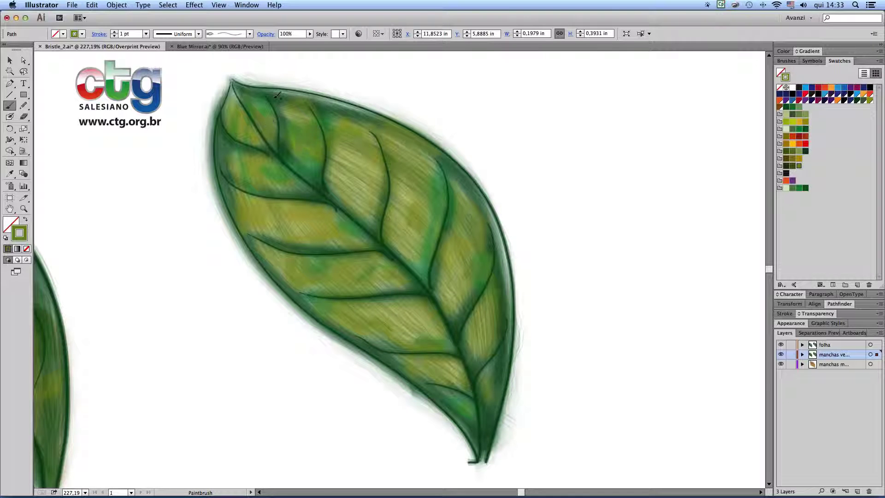
Step: Switch to the lowest "manchas m..." layer, set the stroke to a brown-olive swatch and brush over the leaf's upper-right sections
{"action": "left_click", "coordinate": [840, 367]}
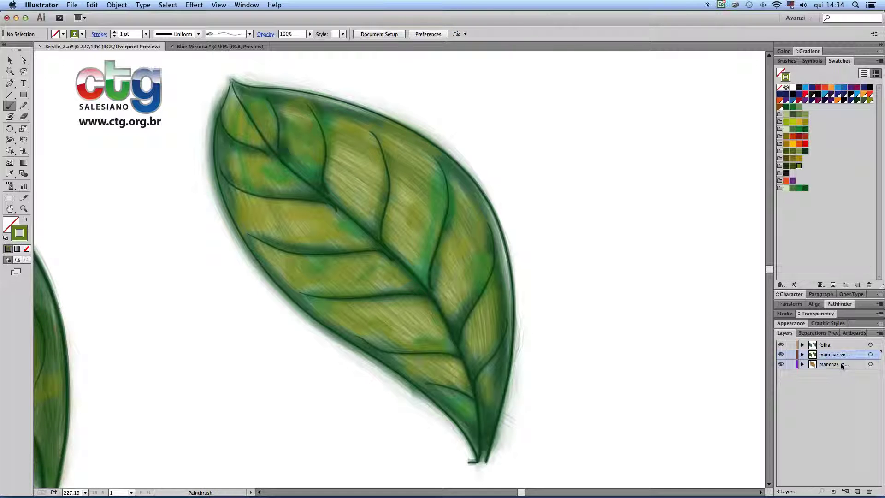
{"action": "key", "text": "F1"}
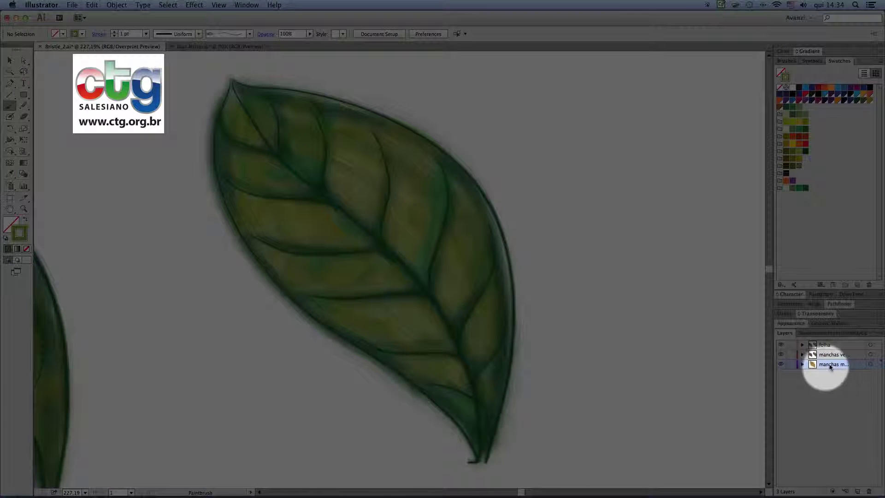
{"action": "key", "text": "F1"}
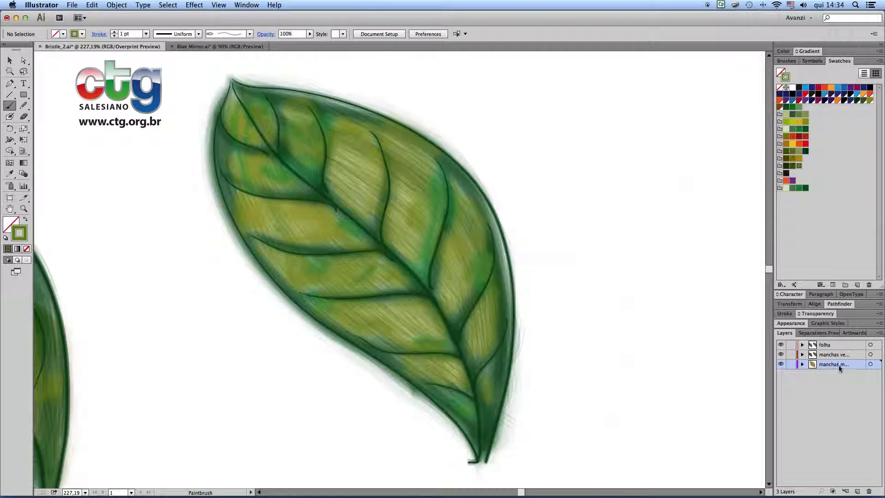
{"action": "left_click", "coordinate": [793, 158]}
{"action": "mouse_move", "coordinate": [347, 161]}
{"action": "left_mouse_down"}
{"action": "mouse_move", "coordinate": [336, 191]}
{"action": "mouse_move", "coordinate": [332, 162]}
{"action": "mouse_move", "coordinate": [333, 190]}
{"action": "mouse_move", "coordinate": [352, 202]}
{"action": "mouse_move", "coordinate": [372, 177]}
{"action": "mouse_move", "coordinate": [366, 195]}
{"action": "mouse_move", "coordinate": [340, 211]}
{"action": "mouse_move", "coordinate": [365, 210]}
{"action": "mouse_move", "coordinate": [370, 178]}
{"action": "left_mouse_up"}
{"action": "mouse_move", "coordinate": [369, 135]}
{"action": "left_mouse_down"}
{"action": "mouse_move", "coordinate": [350, 159]}
{"action": "mouse_move", "coordinate": [353, 138]}
{"action": "mouse_move", "coordinate": [335, 119]}
{"action": "mouse_move", "coordinate": [331, 130]}
{"action": "mouse_move", "coordinate": [349, 147]}
{"action": "mouse_move", "coordinate": [341, 169]}
{"action": "mouse_move", "coordinate": [339, 114]}
{"action": "mouse_move", "coordinate": [376, 136]}
{"action": "mouse_move", "coordinate": [390, 226]}
{"action": "mouse_move", "coordinate": [425, 144]}
{"action": "left_mouse_up"}
{"action": "mouse_move", "coordinate": [418, 175]}
{"action": "left_mouse_down"}
{"action": "mouse_move", "coordinate": [395, 209]}
{"action": "mouse_move", "coordinate": [405, 249]}
{"action": "mouse_move", "coordinate": [423, 253]}
{"action": "mouse_move", "coordinate": [422, 181]}
{"action": "mouse_move", "coordinate": [465, 182]}
{"action": "mouse_move", "coordinate": [440, 265]}
{"action": "mouse_move", "coordinate": [475, 273]}
{"action": "mouse_move", "coordinate": [417, 249]}
{"action": "mouse_move", "coordinate": [453, 203]}
{"action": "mouse_move", "coordinate": [467, 255]}
{"action": "left_mouse_up"}
{"action": "left_click", "coordinate": [442, 281]}
{"action": "mouse_move", "coordinate": [463, 322]}
{"action": "left_mouse_down"}
{"action": "mouse_move", "coordinate": [474, 355]}
{"action": "mouse_move", "coordinate": [491, 337]}
{"action": "left_mouse_up"}
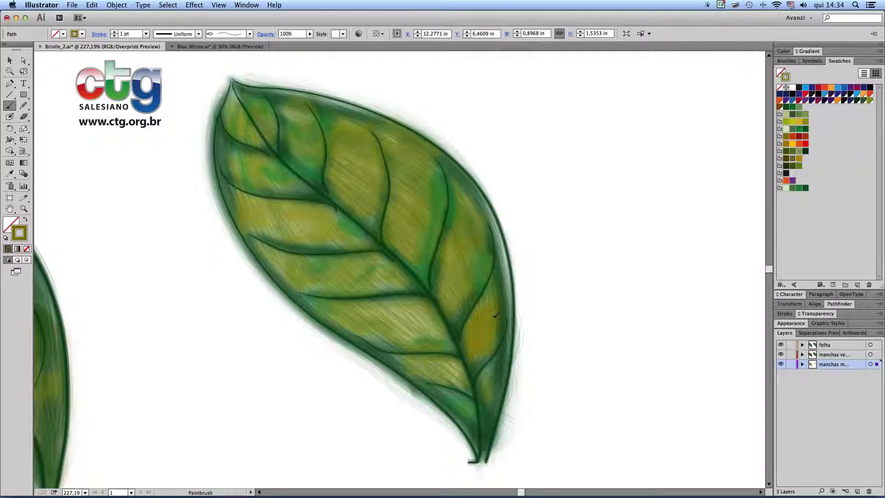
Step: Brush the brown-olive tone over the base, all the lower-left sections and the sections around the leaf's tip
{"action": "mouse_move", "coordinate": [487, 379]}
{"action": "left_mouse_down"}
{"action": "mouse_move", "coordinate": [445, 363]}
{"action": "mouse_move", "coordinate": [421, 368]}
{"action": "mouse_move", "coordinate": [393, 346]}
{"action": "left_mouse_up"}
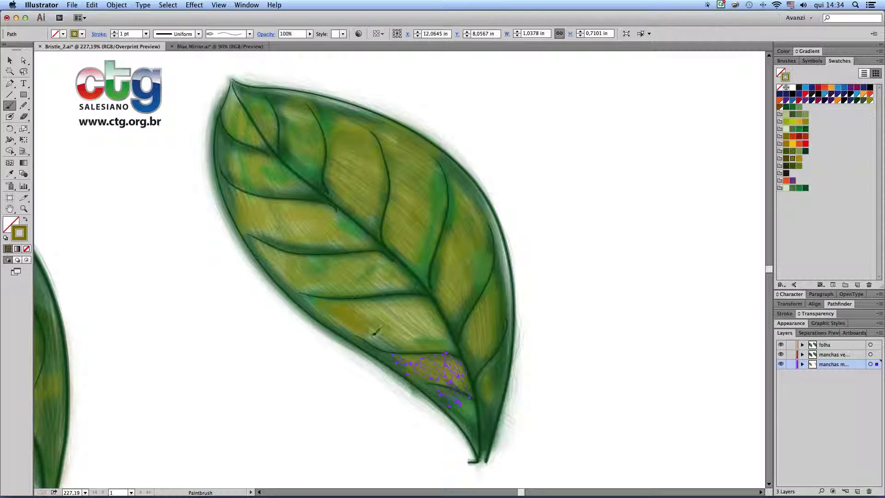
{"action": "mouse_move", "coordinate": [355, 291]}
{"action": "left_mouse_down"}
{"action": "mouse_move", "coordinate": [394, 343]}
{"action": "mouse_move", "coordinate": [416, 338]}
{"action": "mouse_move", "coordinate": [380, 285]}
{"action": "mouse_move", "coordinate": [428, 310]}
{"action": "left_mouse_up"}
{"action": "mouse_move", "coordinate": [289, 259]}
{"action": "left_mouse_down"}
{"action": "mouse_move", "coordinate": [297, 282]}
{"action": "mouse_move", "coordinate": [273, 259]}
{"action": "mouse_move", "coordinate": [323, 285]}
{"action": "mouse_move", "coordinate": [318, 235]}
{"action": "mouse_move", "coordinate": [362, 286]}
{"action": "mouse_move", "coordinate": [385, 267]}
{"action": "mouse_move", "coordinate": [387, 275]}
{"action": "left_mouse_up"}
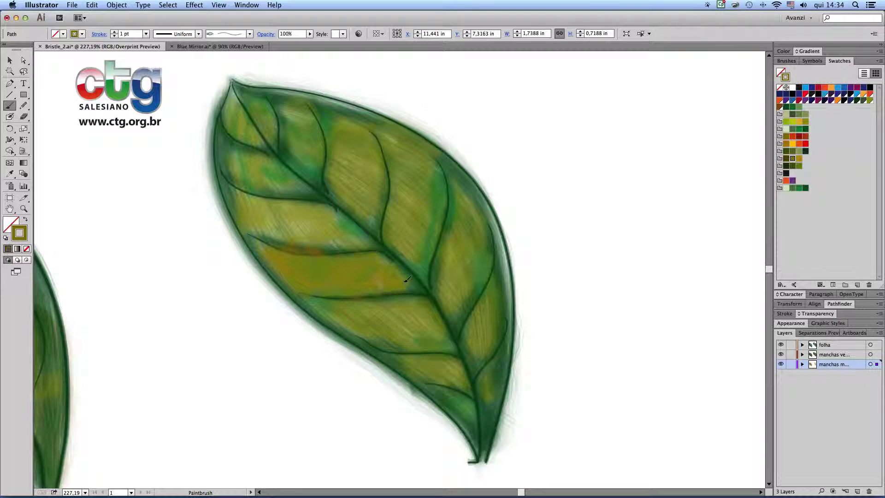
{"action": "mouse_move", "coordinate": [249, 214]}
{"action": "left_mouse_down"}
{"action": "mouse_move", "coordinate": [240, 201]}
{"action": "mouse_move", "coordinate": [256, 197]}
{"action": "mouse_move", "coordinate": [307, 220]}
{"action": "mouse_move", "coordinate": [331, 209]}
{"action": "mouse_move", "coordinate": [345, 239]}
{"action": "left_mouse_up"}
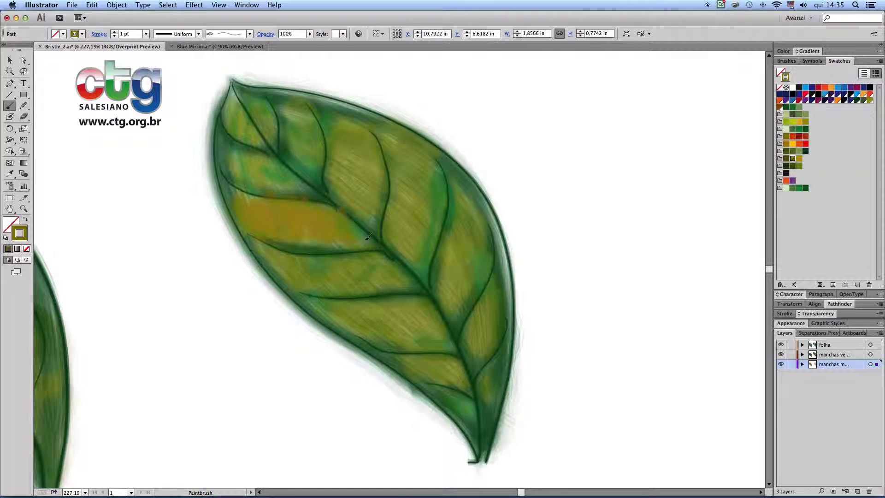
{"action": "key", "text": "super+z"}
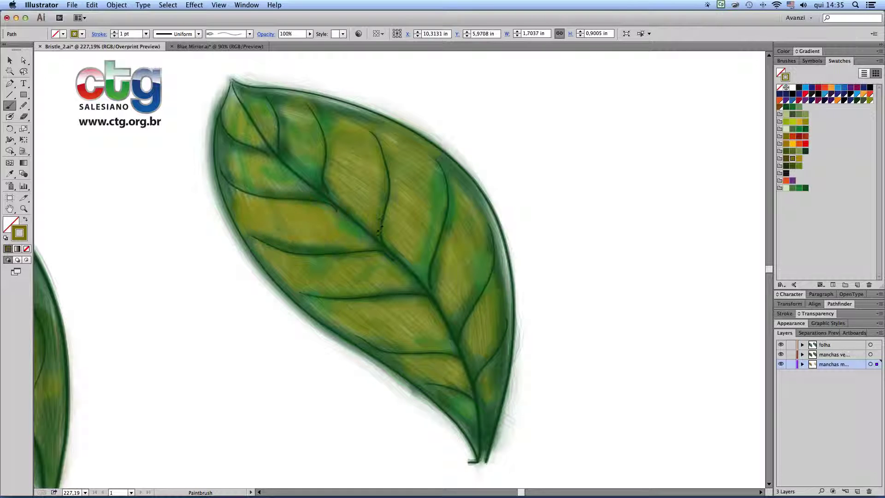
{"action": "mouse_move", "coordinate": [230, 152]}
{"action": "left_mouse_down"}
{"action": "mouse_move", "coordinate": [238, 184]}
{"action": "mouse_move", "coordinate": [256, 169]}
{"action": "mouse_move", "coordinate": [259, 144]}
{"action": "mouse_move", "coordinate": [281, 184]}
{"action": "mouse_move", "coordinate": [298, 167]}
{"action": "mouse_move", "coordinate": [300, 189]}
{"action": "left_mouse_up"}
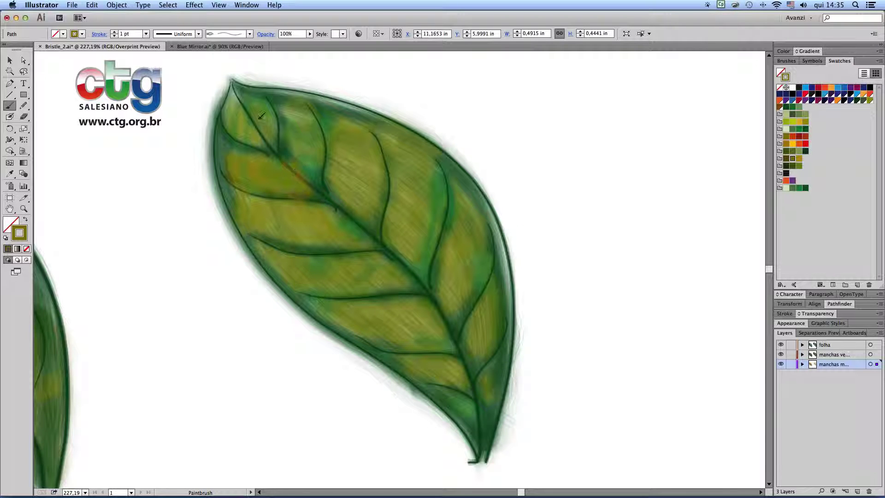
{"action": "mouse_move", "coordinate": [230, 86]}
{"action": "left_mouse_down"}
{"action": "mouse_move", "coordinate": [254, 140]}
{"action": "mouse_move", "coordinate": [249, 111]}
{"action": "mouse_move", "coordinate": [268, 125]}
{"action": "mouse_move", "coordinate": [279, 102]}
{"action": "mouse_move", "coordinate": [308, 104]}
{"action": "mouse_move", "coordinate": [284, 101]}
{"action": "mouse_move", "coordinate": [301, 89]}
{"action": "mouse_move", "coordinate": [338, 92]}
{"action": "mouse_move", "coordinate": [316, 91]}
{"action": "mouse_move", "coordinate": [342, 101]}
{"action": "mouse_move", "coordinate": [305, 160]}
{"action": "left_mouse_up"}
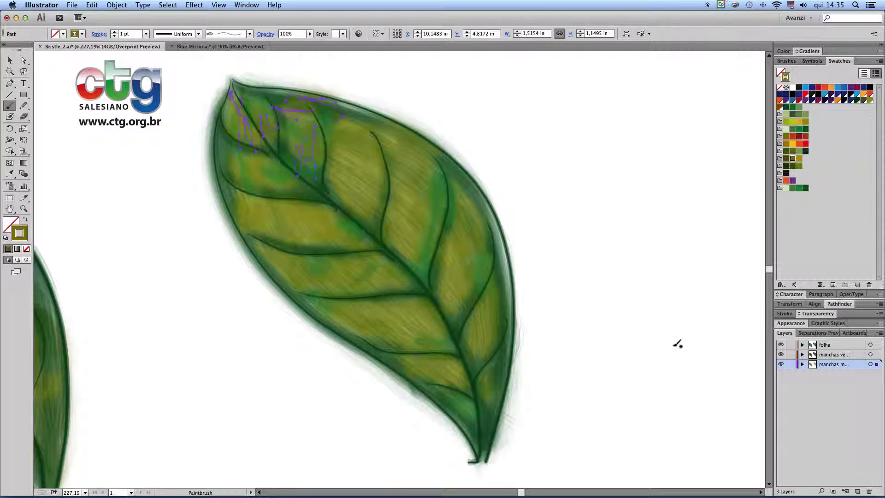
Step: Switch to the "manchas ve..." layer with an olive green stroke and the 7,40 fan brush, and delete a test stroke beside the leaf
{"action": "left_click", "coordinate": [844, 354]}
{"action": "key", "text": "super+shift+a"}
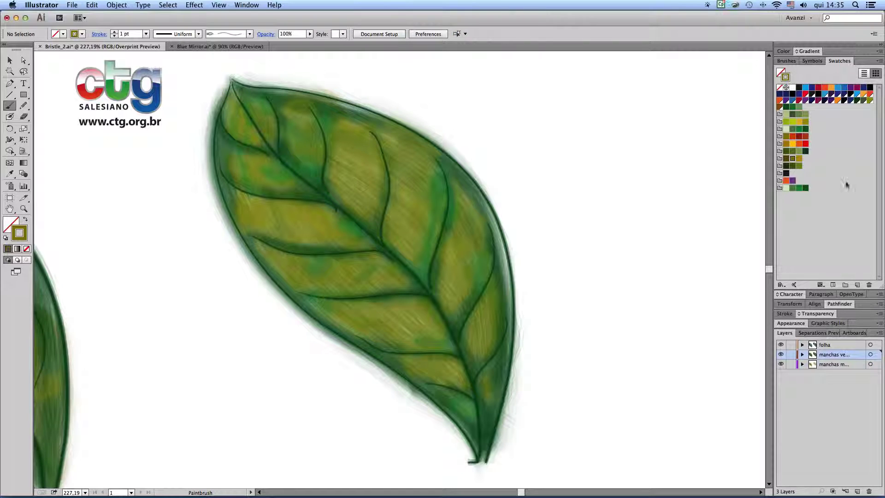
{"action": "left_click", "coordinate": [792, 152]}
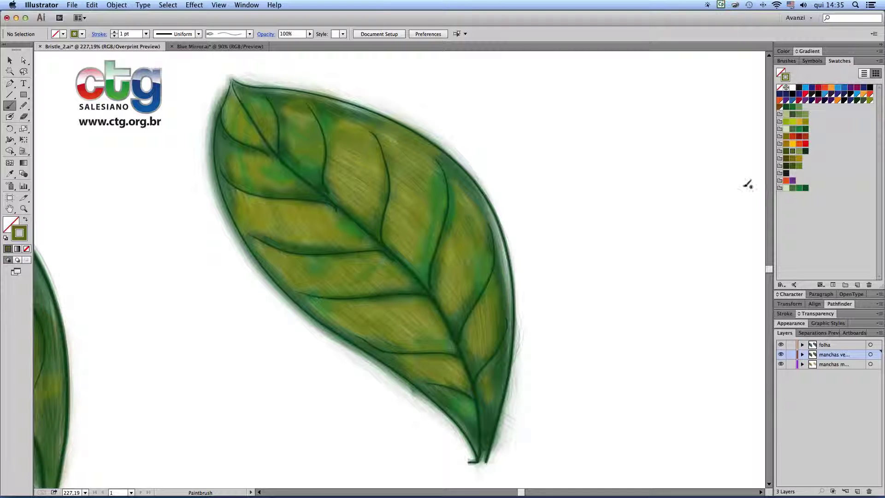
{"action": "left_click", "coordinate": [786, 61]}
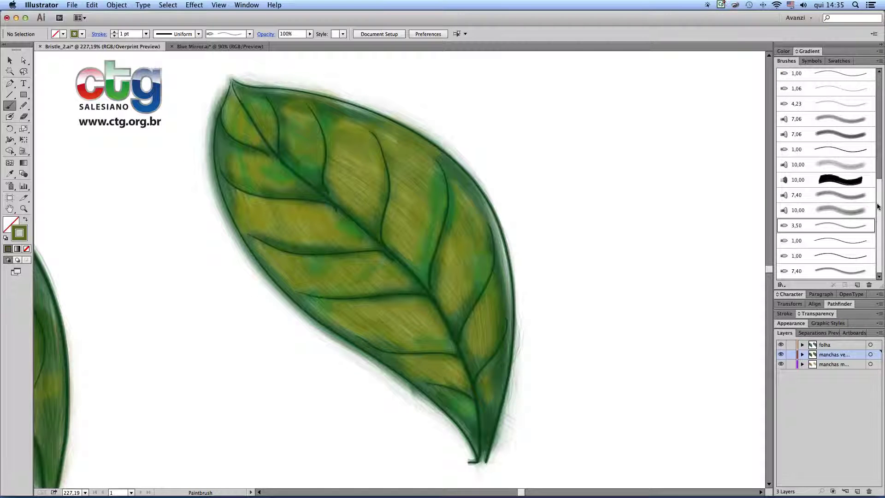
{"action": "left_click", "coordinate": [855, 194]}
{"action": "mouse_move", "coordinate": [553, 129]}
{"action": "left_mouse_down"}
{"action": "mouse_move", "coordinate": [589, 158]}
{"action": "mouse_move", "coordinate": [636, 225]}
{"action": "left_mouse_up"}
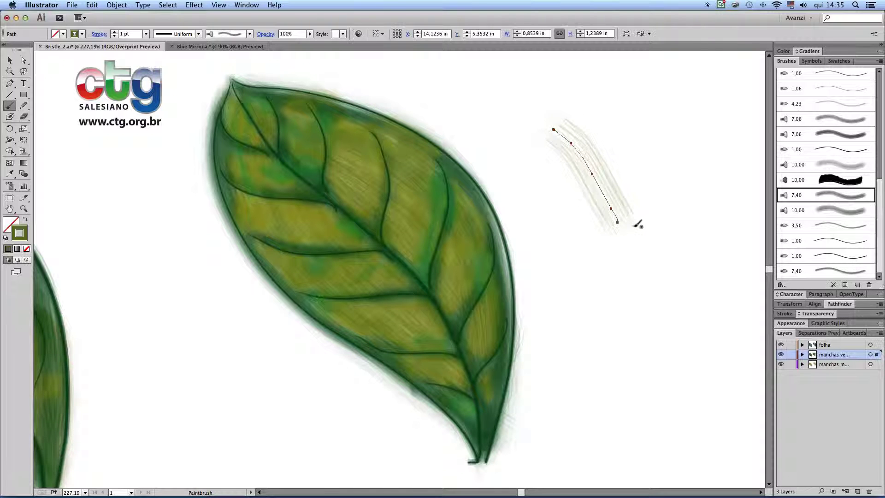
{"action": "key", "text": "Delete"}
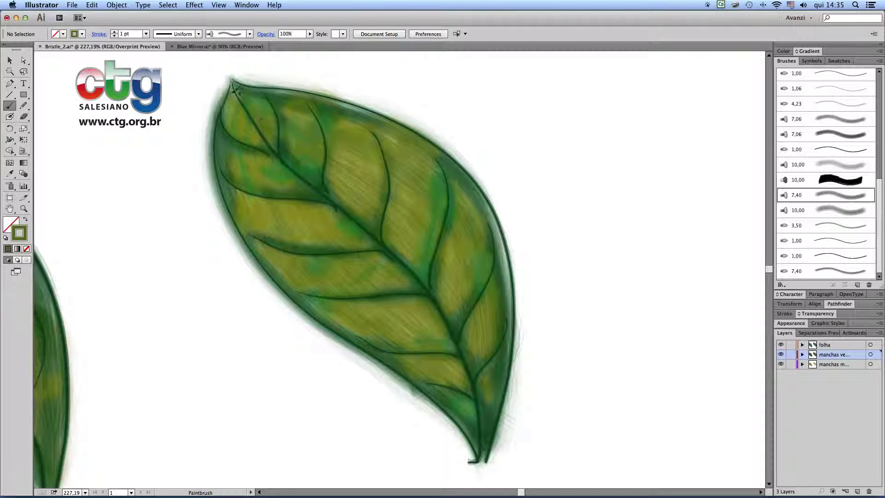
Step: Brush olive green shading across the sections and along the midrib, and recolour the last midrib stroke with the dark green swatch
{"action": "mouse_move", "coordinate": [239, 113]}
{"action": "left_mouse_down"}
{"action": "mouse_move", "coordinate": [252, 179]}
{"action": "mouse_move", "coordinate": [297, 246]}
{"action": "mouse_move", "coordinate": [328, 239]}
{"action": "left_mouse_up"}
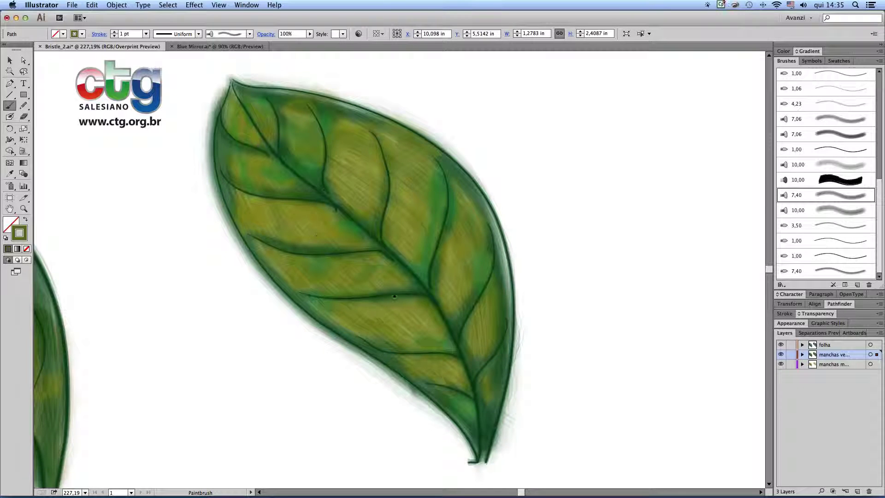
{"action": "mouse_move", "coordinate": [313, 162]}
{"action": "left_mouse_down"}
{"action": "mouse_move", "coordinate": [332, 145]}
{"action": "mouse_move", "coordinate": [349, 149]}
{"action": "left_mouse_up"}
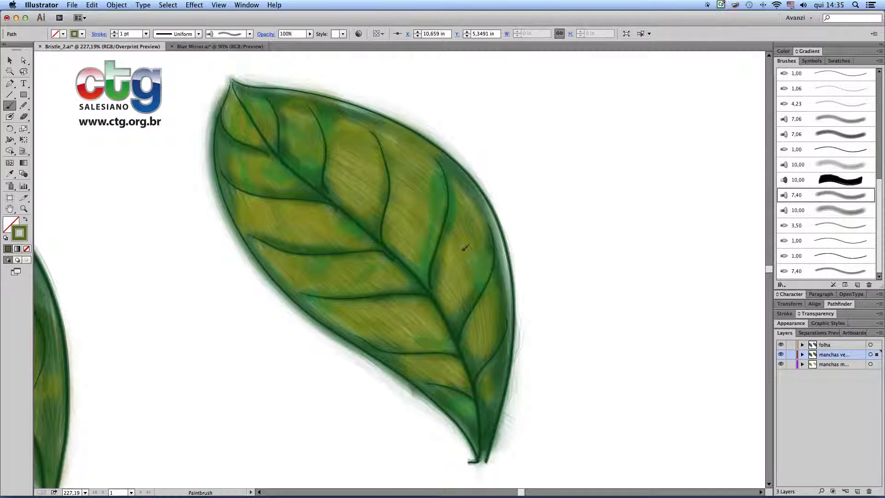
{"action": "left_click_drag", "start_coordinate": [284, 135], "coordinate": [287, 137]}
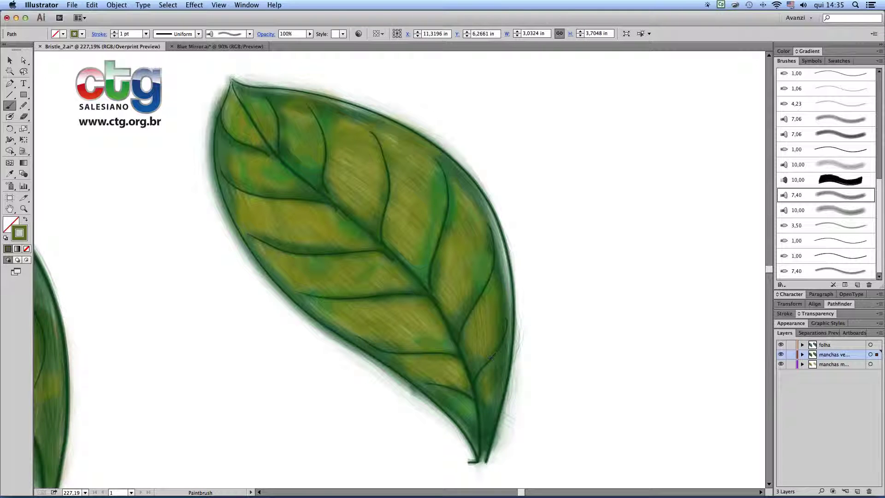
{"action": "left_click_drag", "start_coordinate": [463, 359], "coordinate": [453, 309]}
{"action": "left_click", "coordinate": [839, 61]}
{"action": "left_click", "coordinate": [805, 151]}
{"action": "left_click", "coordinate": [786, 61]}
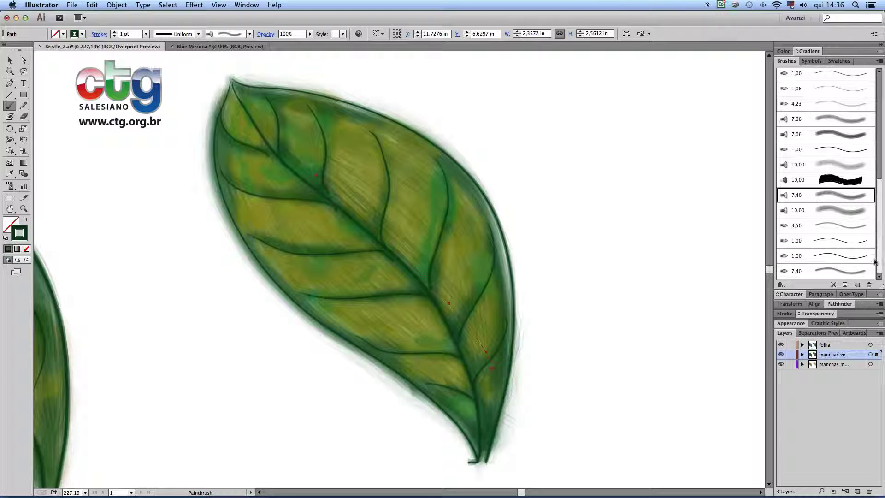
{"action": "left_click", "coordinate": [850, 274]}
{"action": "mouse_move", "coordinate": [529, 107]}
{"action": "left_mouse_down"}
{"action": "mouse_move", "coordinate": [567, 182]}
{"action": "mouse_move", "coordinate": [603, 299]}
{"action": "left_mouse_up"}
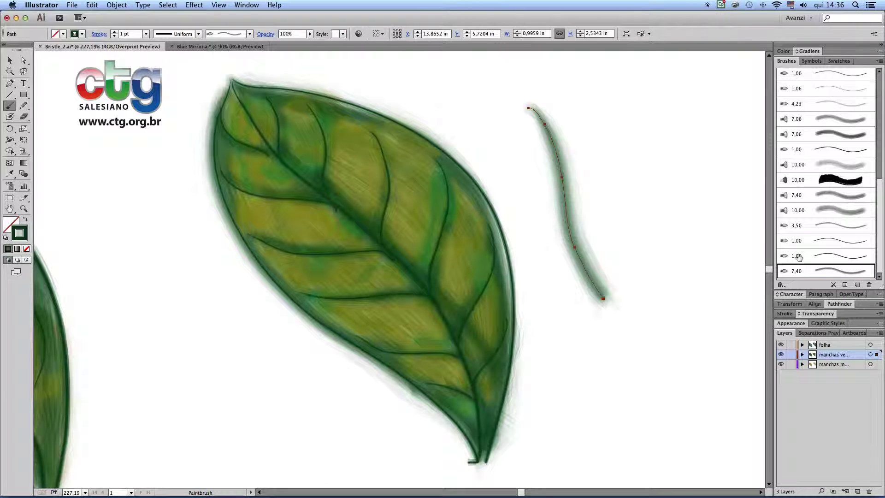
{"action": "double_click", "coordinate": [829, 269]}
{"action": "left_click_drag", "start_coordinate": [677, 44], "coordinate": [730, 44]}
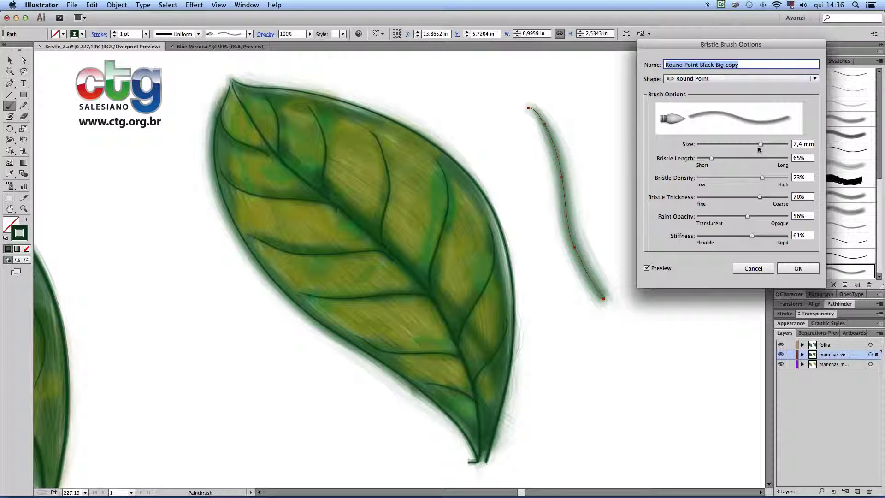
{"action": "left_click_drag", "start_coordinate": [760, 143], "coordinate": [739, 144]}
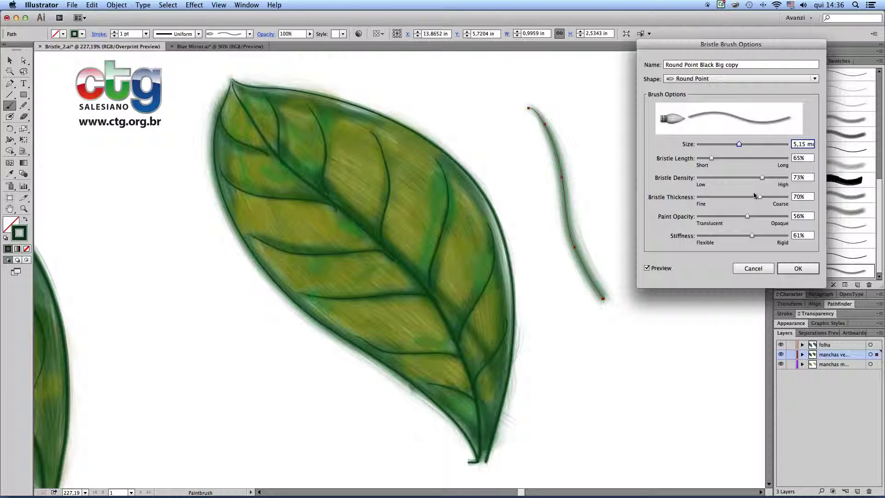
{"action": "left_click", "coordinate": [722, 196]}
{"action": "mouse_move", "coordinate": [761, 178]}
{"action": "left_mouse_down"}
{"action": "mouse_move", "coordinate": [726, 177]}
{"action": "mouse_move", "coordinate": [756, 198]}
{"action": "left_mouse_up"}
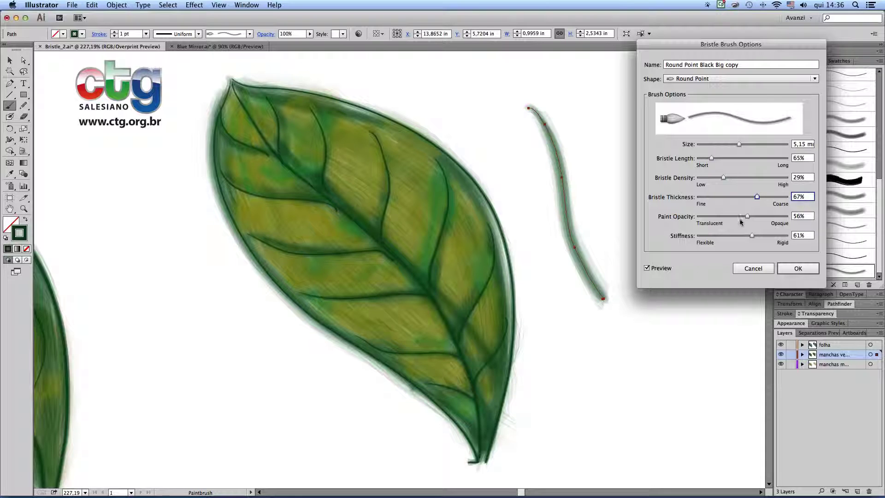
{"action": "mouse_move", "coordinate": [745, 215]}
{"action": "left_mouse_down"}
{"action": "mouse_move", "coordinate": [754, 216]}
{"action": "mouse_move", "coordinate": [710, 240]}
{"action": "left_mouse_up"}
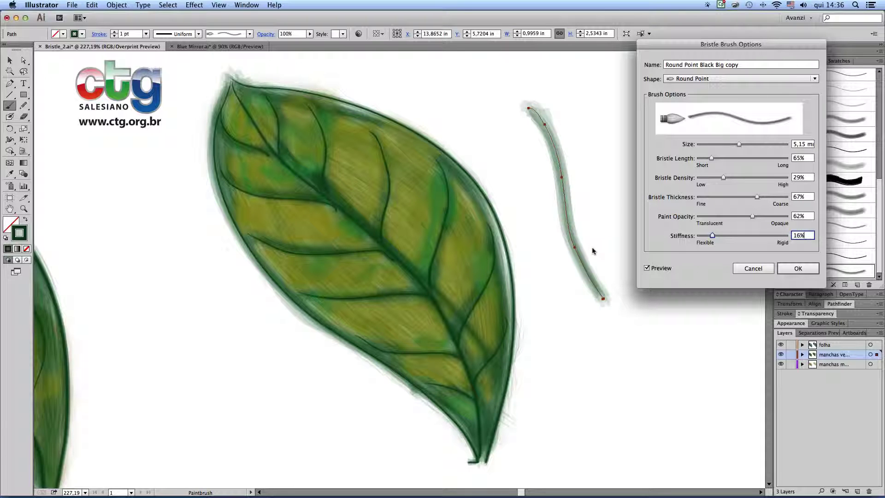
{"action": "left_click", "coordinate": [790, 269]}
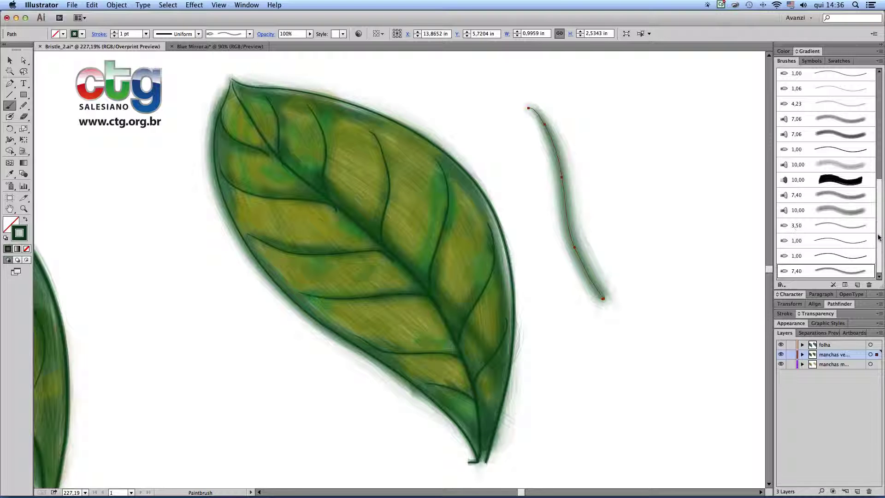
{"action": "left_click", "coordinate": [9, 60]}
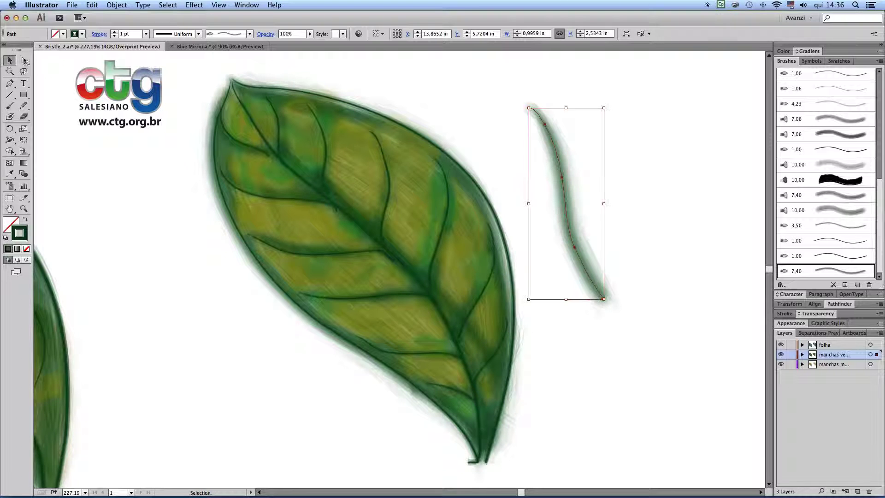
{"action": "left_click", "coordinate": [591, 174]}
{"action": "left_click", "coordinate": [572, 193]}
{"action": "key", "text": "Delete"}
Step: Duplicate the 7,40 fan brush and paint a long test stroke with the copy beside the leaf
{"action": "left_click", "coordinate": [853, 197]}
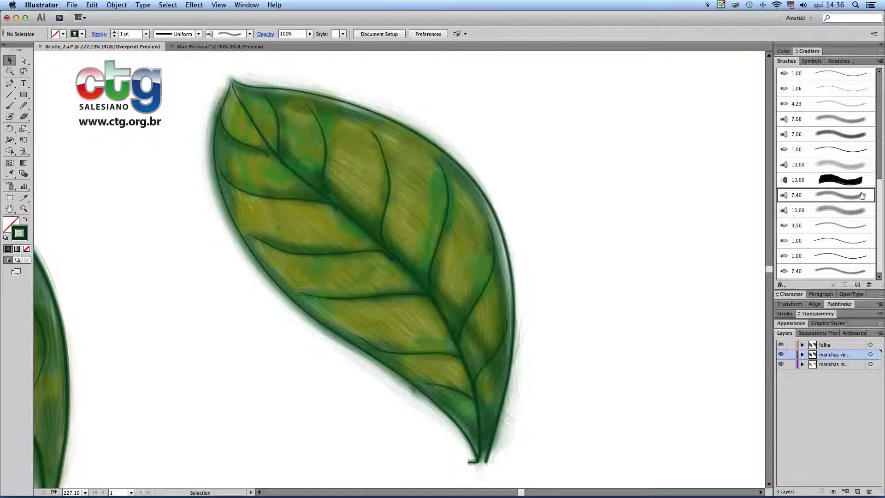
{"action": "left_click", "coordinate": [880, 61]}
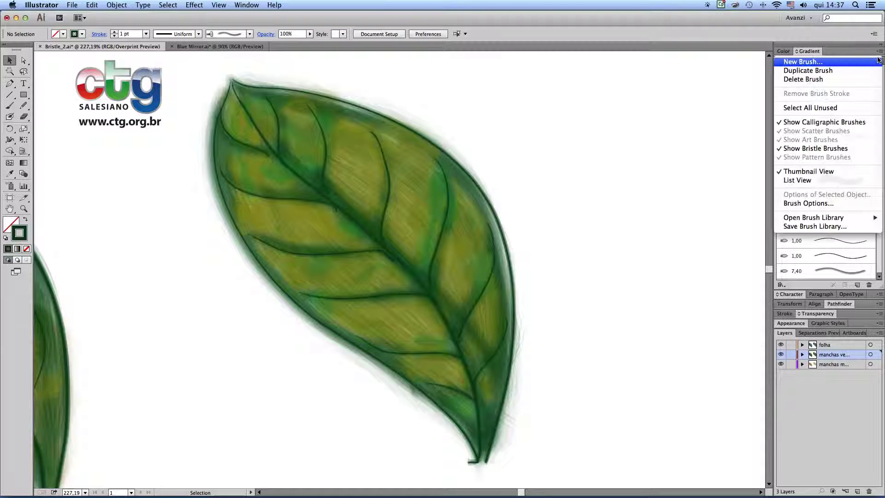
{"action": "left_click", "coordinate": [847, 70]}
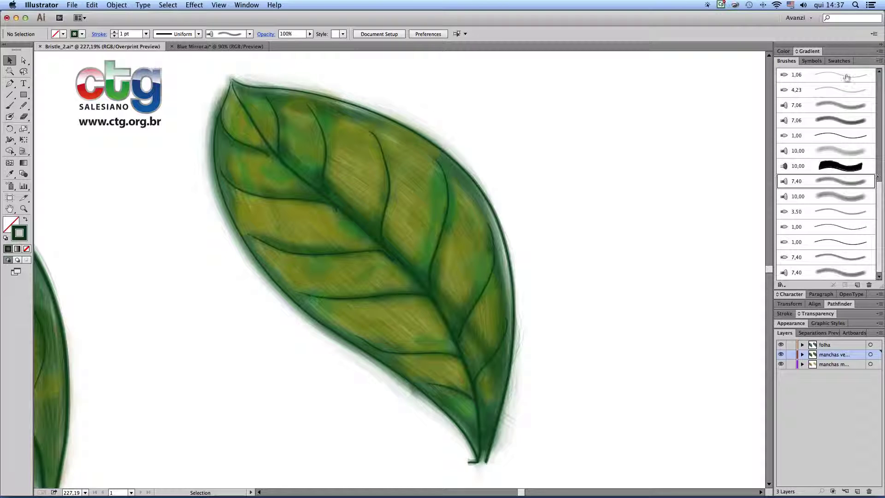
{"action": "left_click", "coordinate": [879, 198]}
{"action": "left_click", "coordinate": [832, 271]}
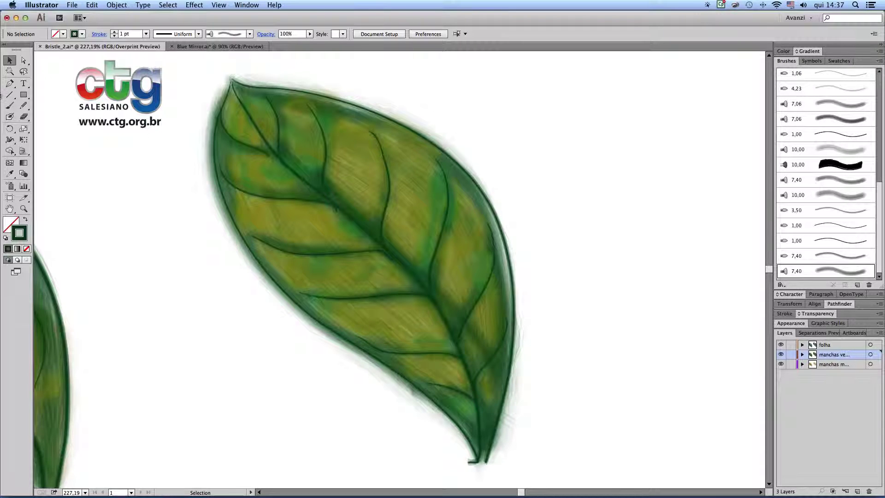
{"action": "left_click", "coordinate": [9, 105]}
{"action": "mouse_move", "coordinate": [500, 89]}
{"action": "left_mouse_down"}
{"action": "mouse_move", "coordinate": [519, 115]}
{"action": "mouse_move", "coordinate": [597, 305]}
{"action": "mouse_move", "coordinate": [593, 316]}
{"action": "left_mouse_up"}
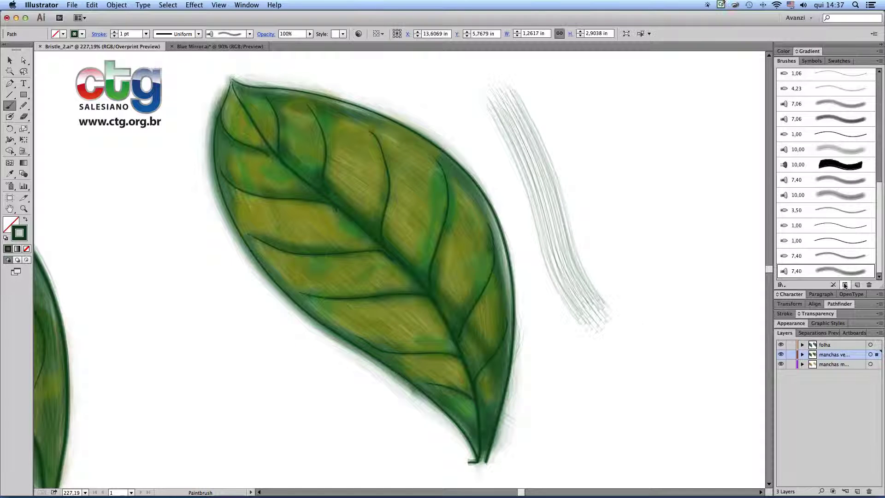
Step: Set the copied fan brush to about 4 mm size, 9% bristle thickness and 80% stiffness, apply it to strokes, and delete the test stroke
{"action": "left_click", "coordinate": [816, 272]}
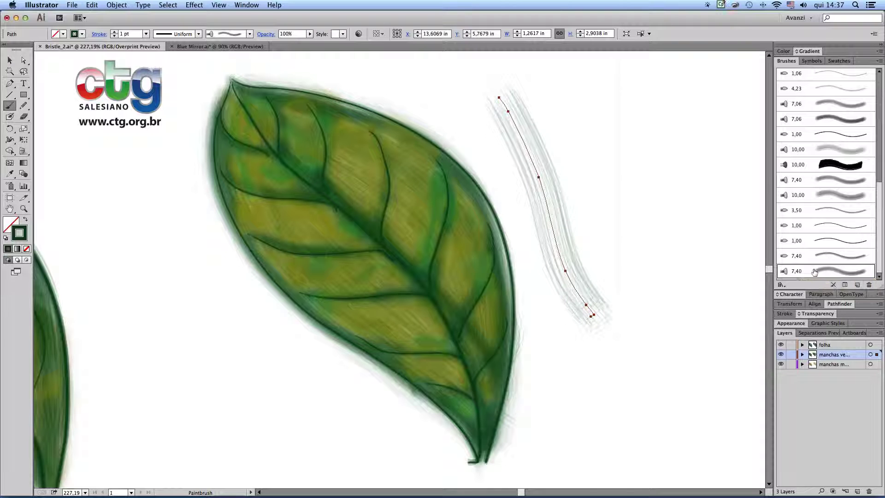
{"action": "double_click", "coordinate": [814, 272]}
{"action": "left_click_drag", "start_coordinate": [761, 145], "coordinate": [730, 145]}
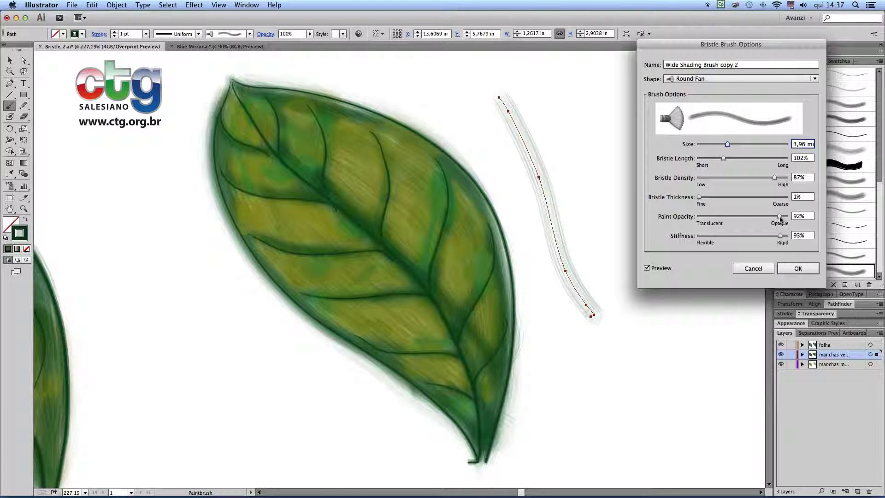
{"action": "left_click_drag", "start_coordinate": [700, 197], "coordinate": [705, 197]}
{"action": "mouse_move", "coordinate": [778, 235]}
{"action": "left_mouse_down"}
{"action": "mouse_move", "coordinate": [755, 237]}
{"action": "mouse_move", "coordinate": [768, 236]}
{"action": "left_mouse_up"}
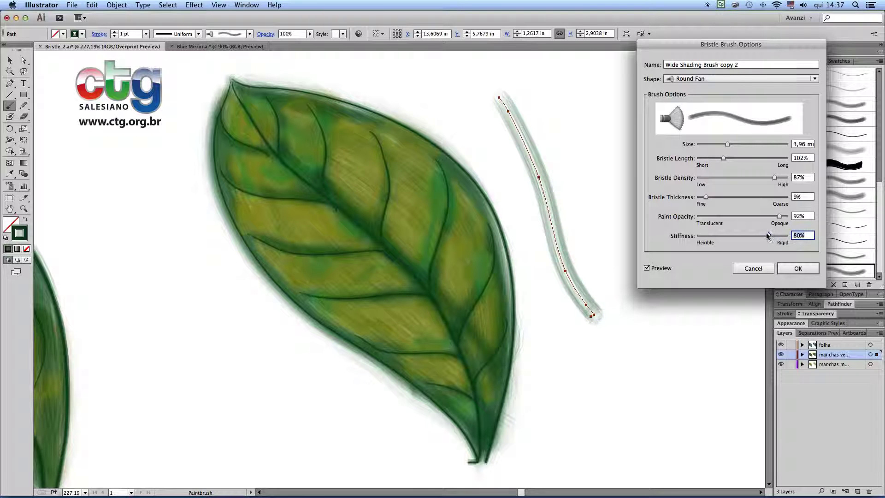
{"action": "left_click", "coordinate": [793, 266]}
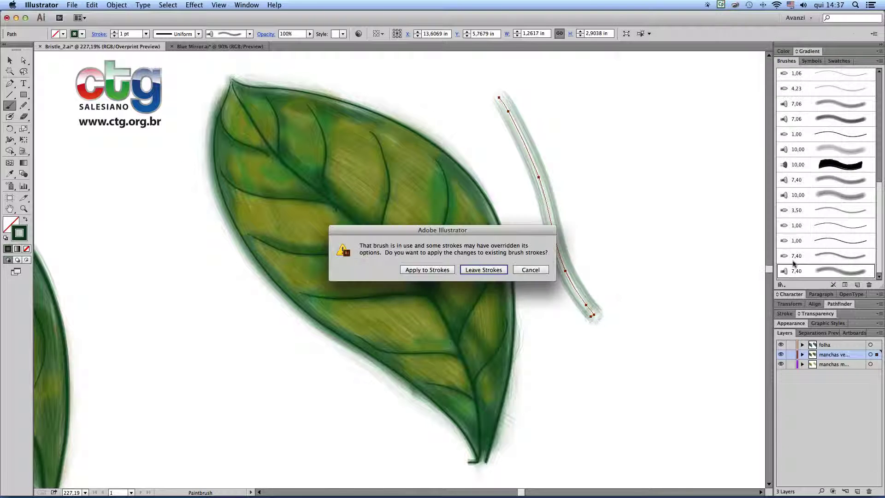
{"action": "left_click", "coordinate": [441, 271]}
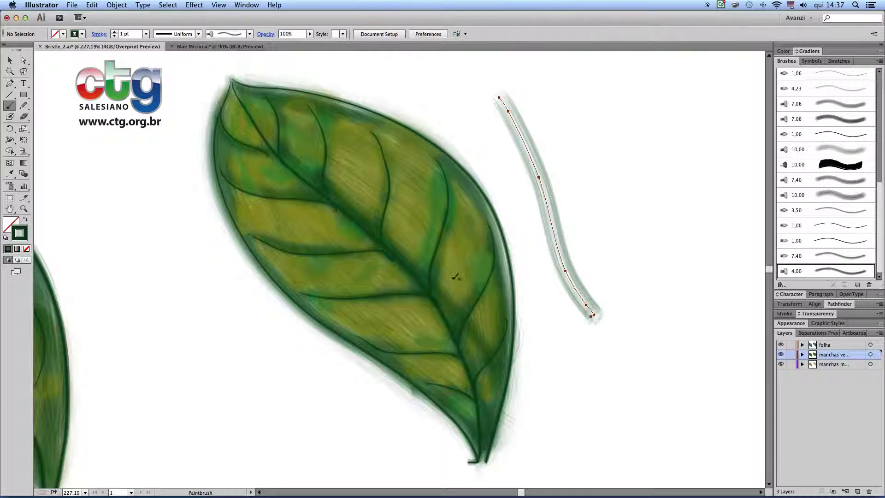
{"action": "key", "text": "Delete"}
Step: Paint long dark green strokes with the 4,00 fan brush along the leaf's outer edges and through the inner sections, following its tip-to-stem curve
{"action": "left_click", "coordinate": [839, 61]}
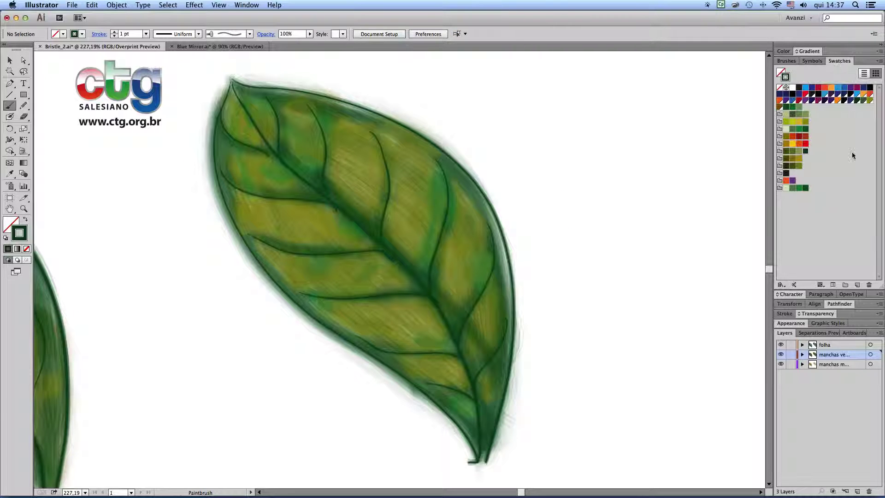
{"action": "left_click", "coordinate": [240, 124]}
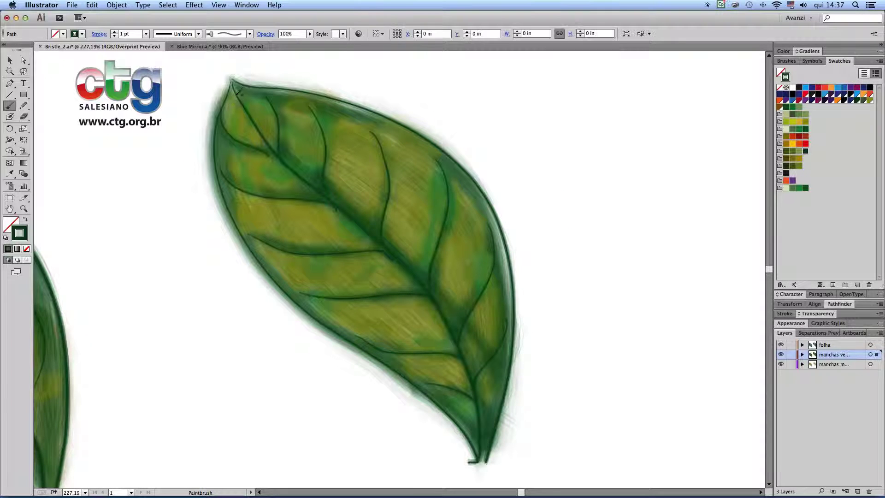
{"action": "mouse_move", "coordinate": [240, 91]}
{"action": "left_mouse_down"}
{"action": "mouse_move", "coordinate": [259, 206]}
{"action": "mouse_move", "coordinate": [279, 243]}
{"action": "mouse_move", "coordinate": [344, 311]}
{"action": "left_mouse_up"}
{"action": "mouse_move", "coordinate": [229, 120]}
{"action": "left_mouse_down"}
{"action": "mouse_move", "coordinate": [245, 206]}
{"action": "mouse_move", "coordinate": [277, 256]}
{"action": "left_mouse_up"}
{"action": "mouse_move", "coordinate": [247, 105]}
{"action": "left_mouse_down"}
{"action": "mouse_move", "coordinate": [256, 142]}
{"action": "mouse_move", "coordinate": [312, 255]}
{"action": "mouse_move", "coordinate": [451, 374]}
{"action": "left_mouse_up"}
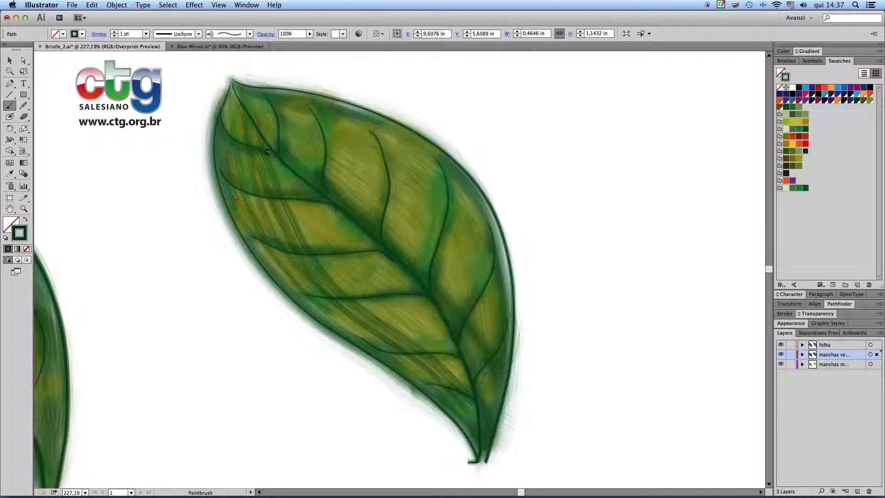
{"action": "mouse_move", "coordinate": [247, 83]}
{"action": "left_mouse_down"}
{"action": "mouse_move", "coordinate": [385, 132]}
{"action": "mouse_move", "coordinate": [420, 152]}
{"action": "mouse_move", "coordinate": [457, 195]}
{"action": "mouse_move", "coordinate": [480, 253]}
{"action": "mouse_move", "coordinate": [490, 330]}
{"action": "mouse_move", "coordinate": [482, 406]}
{"action": "left_mouse_up"}
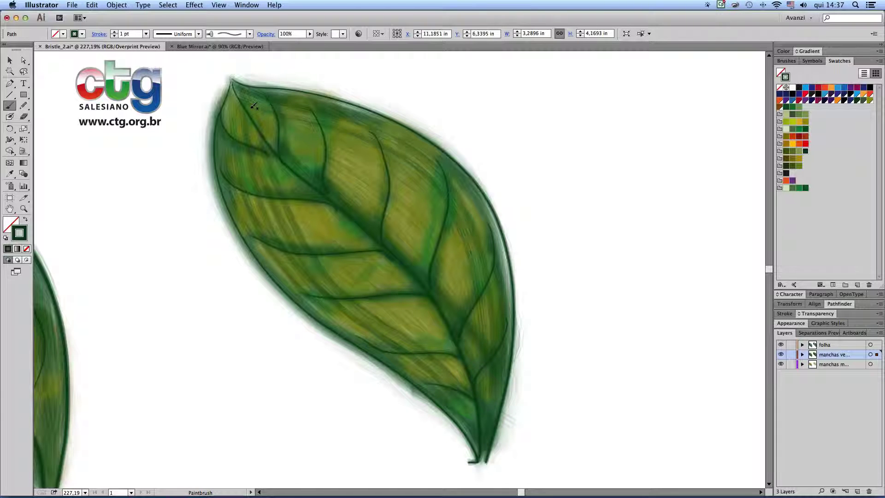
{"action": "mouse_move", "coordinate": [261, 102]}
{"action": "left_mouse_down"}
{"action": "mouse_move", "coordinate": [371, 144]}
{"action": "mouse_move", "coordinate": [432, 201]}
{"action": "mouse_move", "coordinate": [482, 301]}
{"action": "mouse_move", "coordinate": [483, 387]}
{"action": "left_mouse_up"}
{"action": "left_click_drag", "start_coordinate": [273, 128], "coordinate": [445, 357]}
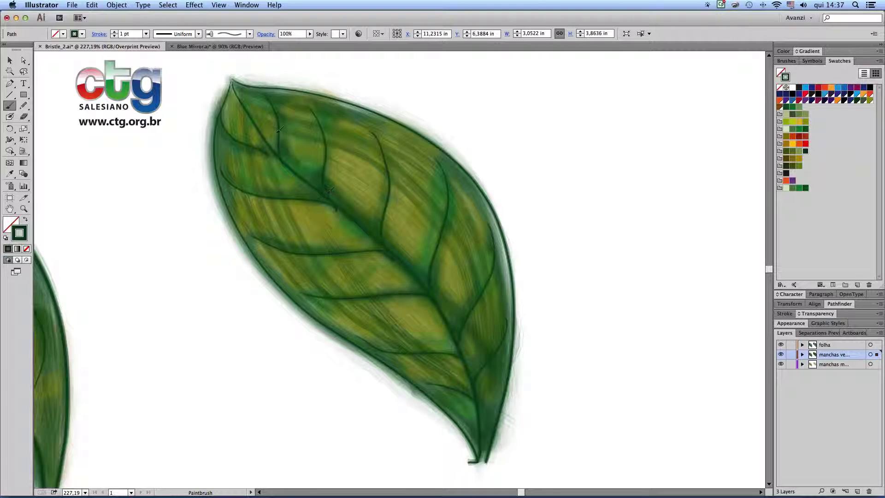
{"action": "mouse_move", "coordinate": [280, 130]}
{"action": "left_mouse_down"}
{"action": "mouse_move", "coordinate": [414, 209]}
{"action": "mouse_move", "coordinate": [428, 259]}
{"action": "left_mouse_up"}
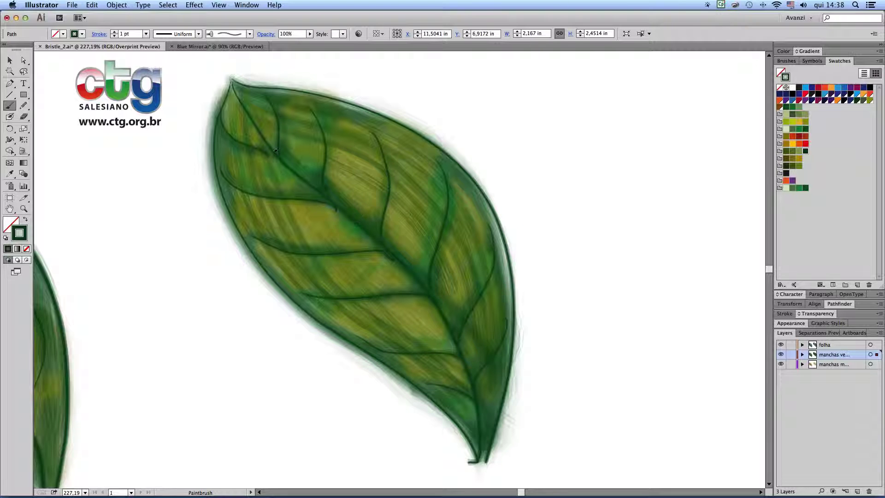
{"action": "left_click_drag", "start_coordinate": [276, 150], "coordinate": [441, 331]}
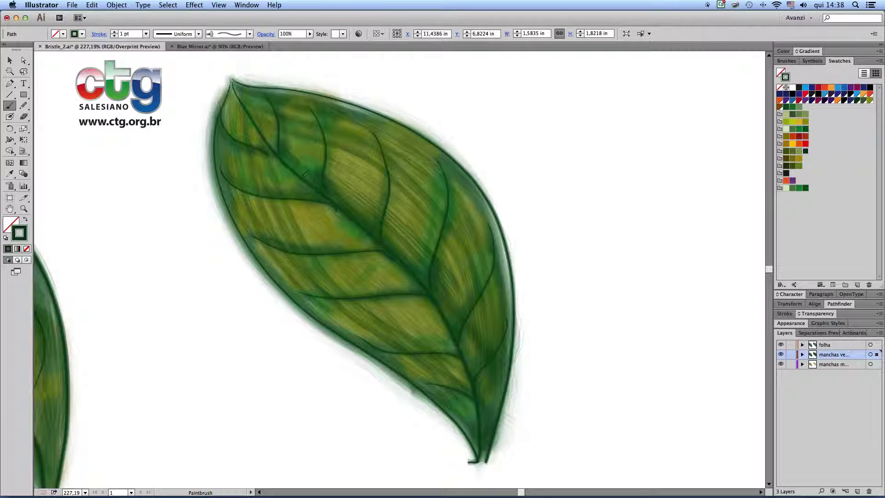
{"action": "mouse_move", "coordinate": [290, 162]}
{"action": "left_mouse_down"}
{"action": "mouse_move", "coordinate": [405, 235]}
{"action": "mouse_move", "coordinate": [433, 327]}
{"action": "mouse_move", "coordinate": [459, 371]}
{"action": "left_mouse_up"}
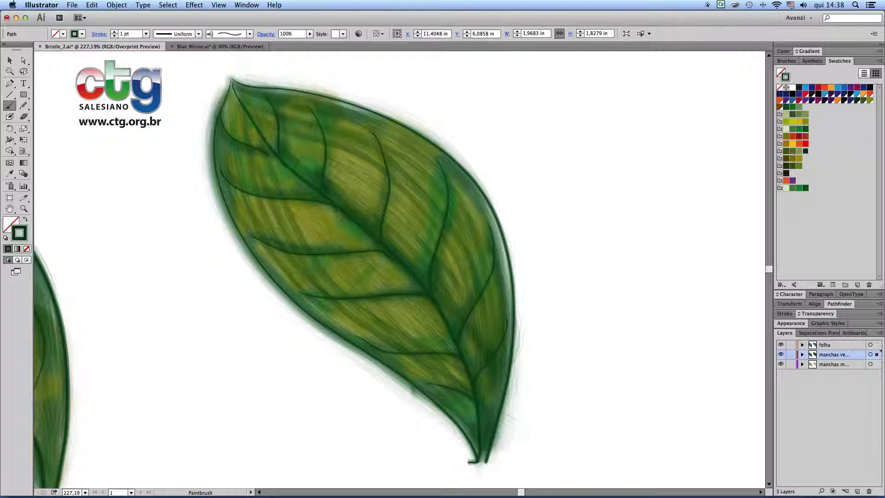
Step: Lower the 4,00 fan brush's paint opacity to 65% and apply the change to the existing strokes
{"action": "left_click", "coordinate": [787, 61]}
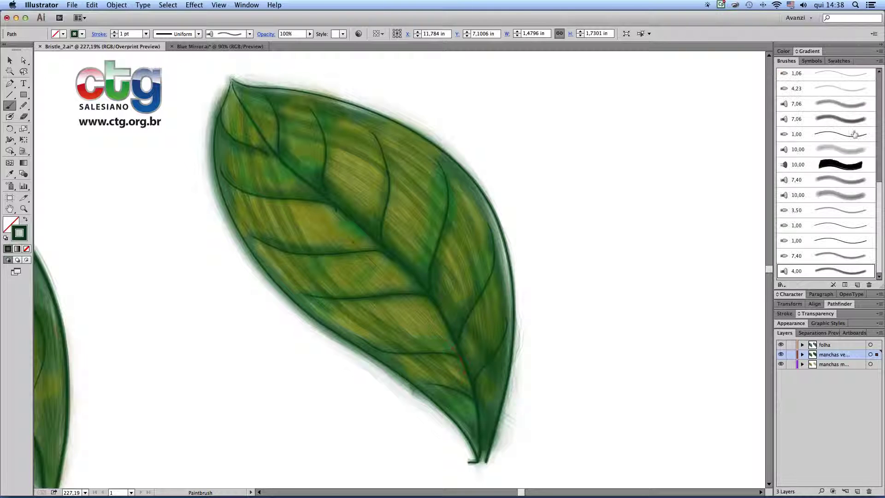
{"action": "double_click", "coordinate": [823, 270]}
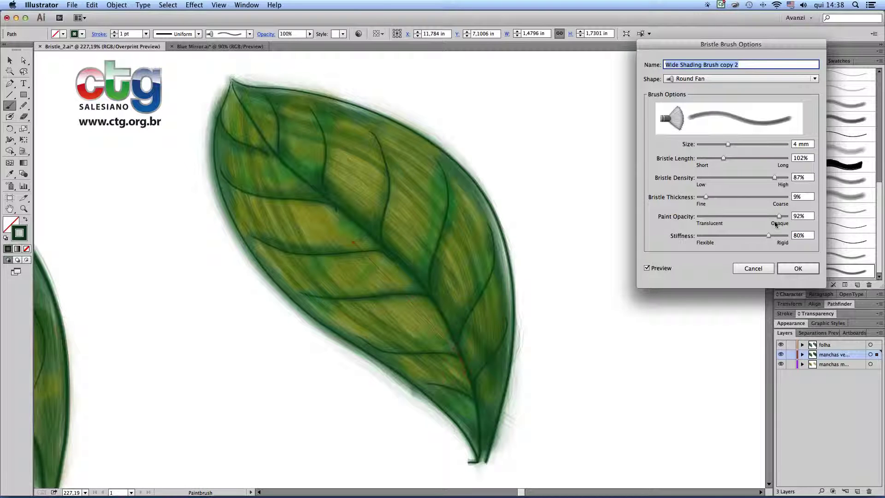
{"action": "left_click_drag", "start_coordinate": [780, 216], "coordinate": [757, 215]}
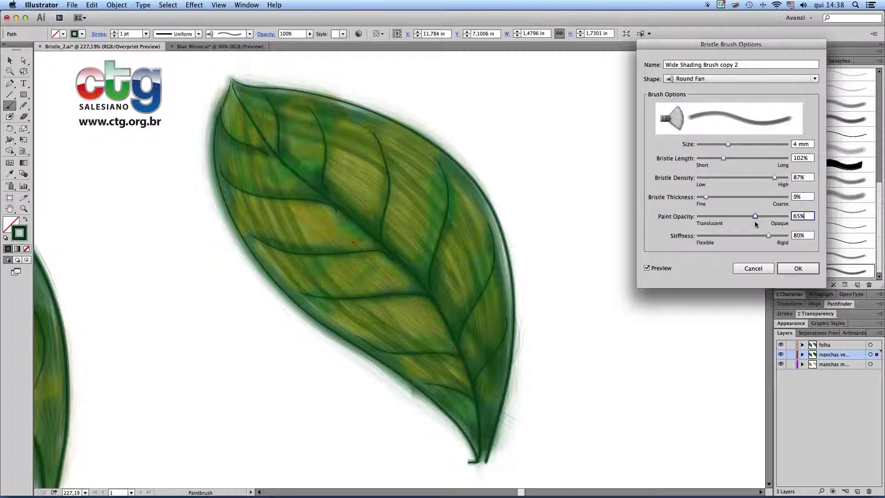
{"action": "left_click", "coordinate": [798, 268]}
{"action": "left_click", "coordinate": [427, 271]}
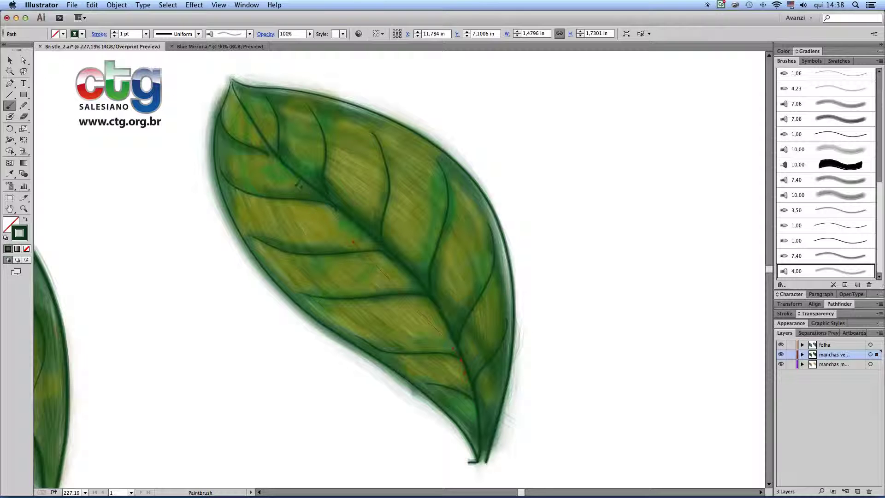
{"action": "mouse_move", "coordinate": [331, 154]}
{"action": "left_mouse_down"}
{"action": "mouse_move", "coordinate": [359, 189]}
{"action": "mouse_move", "coordinate": [340, 154]}
{"action": "mouse_move", "coordinate": [360, 127]}
{"action": "mouse_move", "coordinate": [363, 173]}
{"action": "left_mouse_up"}
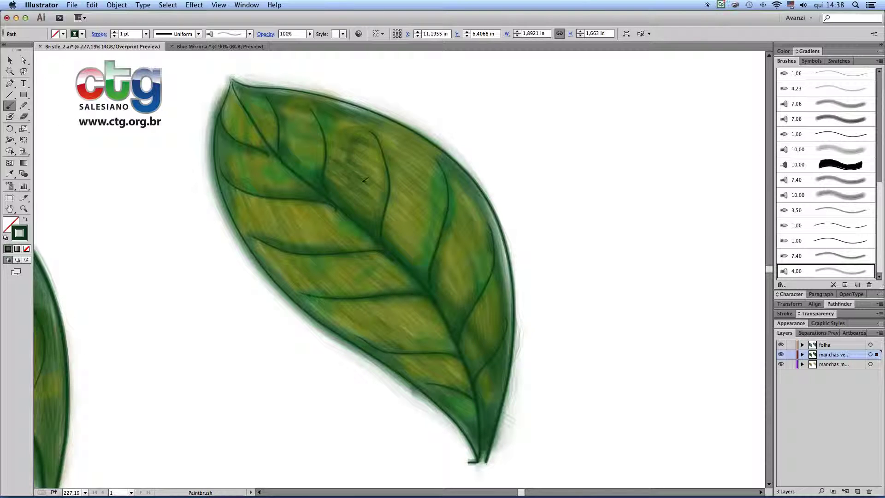
{"action": "key", "text": "super+z"}
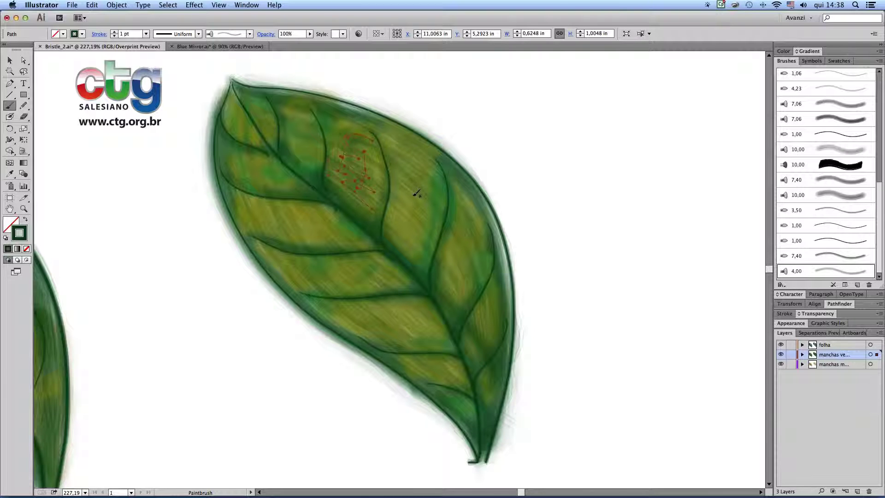
{"action": "key", "text": "super+z"}
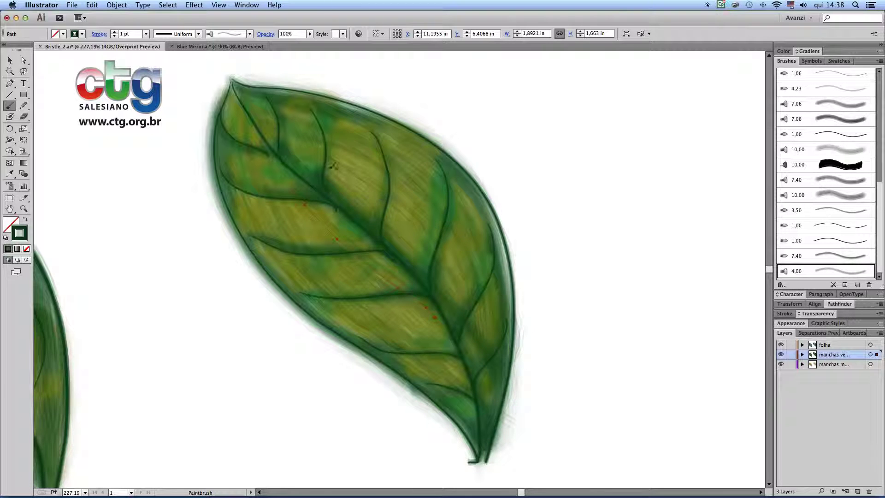
Step: Dab short dark green touches over the leaf's upper and middle sections, and delete the last single-dot stroke
{"action": "left_click_drag", "start_coordinate": [342, 148], "coordinate": [352, 162]}
{"action": "left_click", "coordinate": [340, 137]}
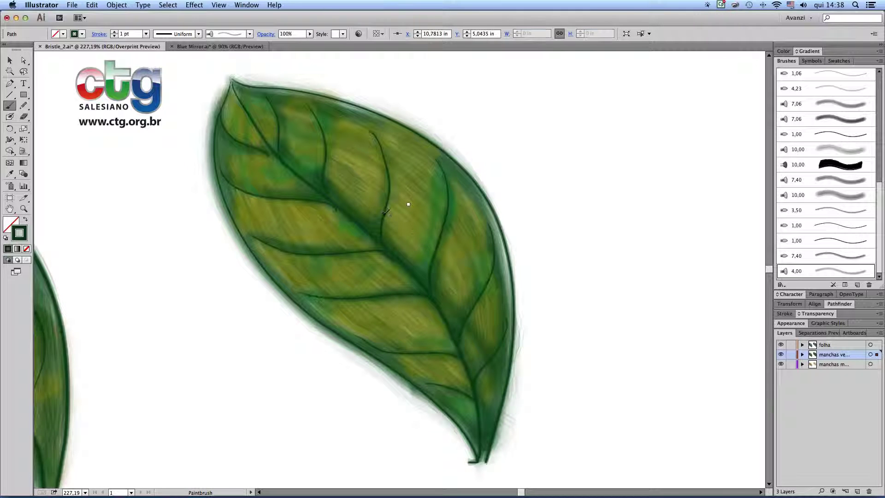
{"action": "left_click_drag", "start_coordinate": [400, 197], "coordinate": [401, 175]}
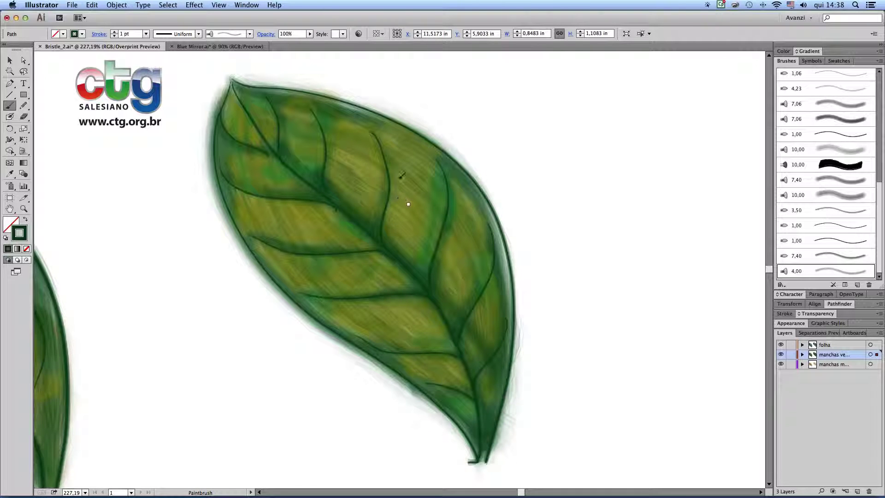
{"action": "left_click_drag", "start_coordinate": [391, 140], "coordinate": [422, 169]}
{"action": "left_click_drag", "start_coordinate": [293, 248], "coordinate": [316, 282]}
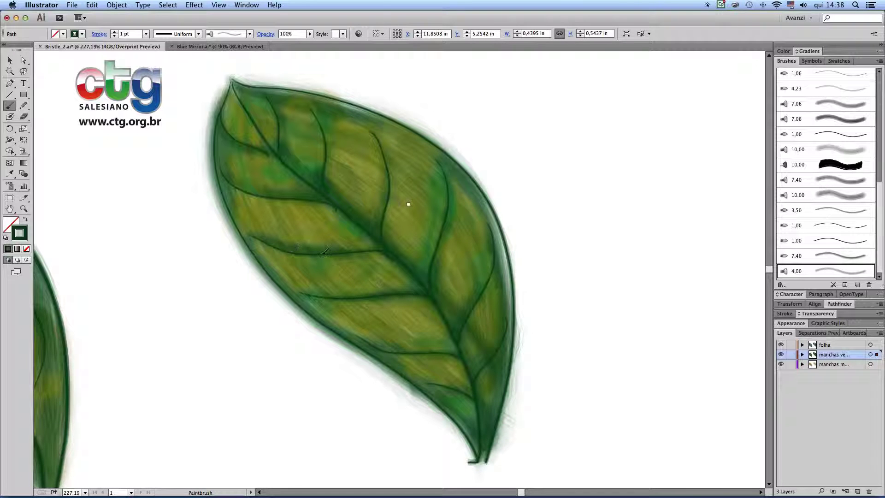
{"action": "left_click", "coordinate": [346, 269]}
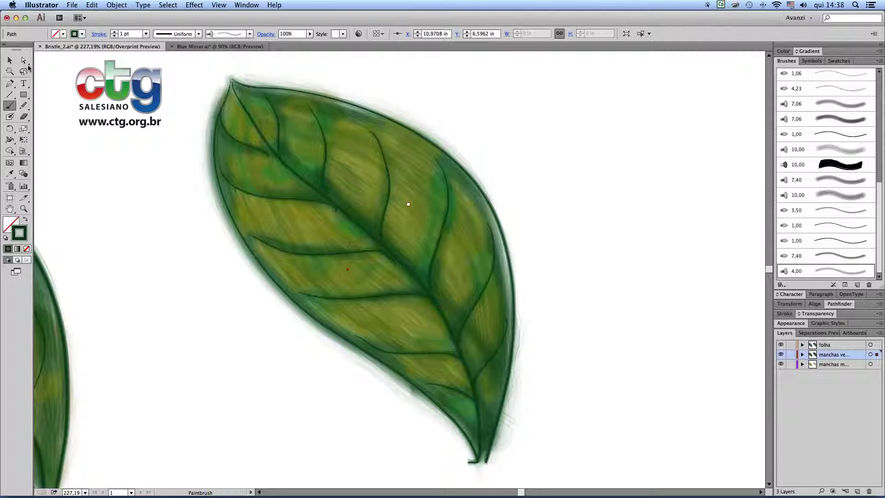
{"action": "left_click", "coordinate": [10, 61]}
{"action": "key", "text": "Delete"}
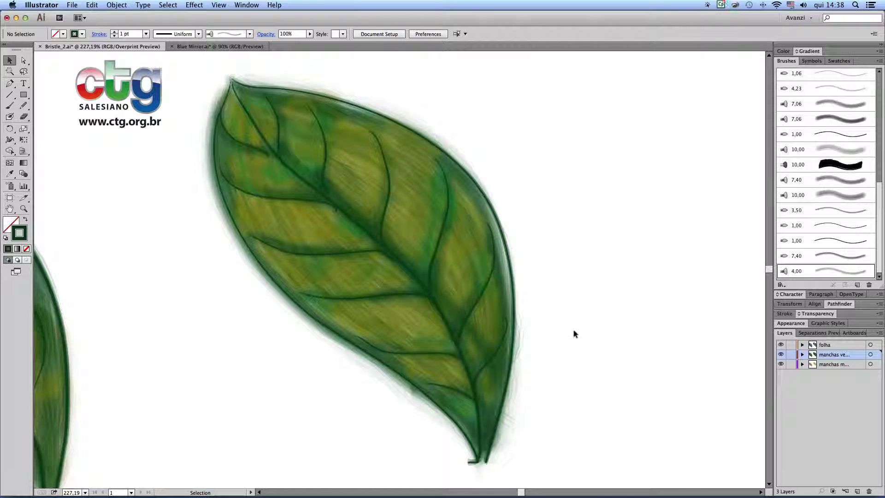
{"action": "key", "text": "a"}
{"action": "key", "text": "super+minus"}
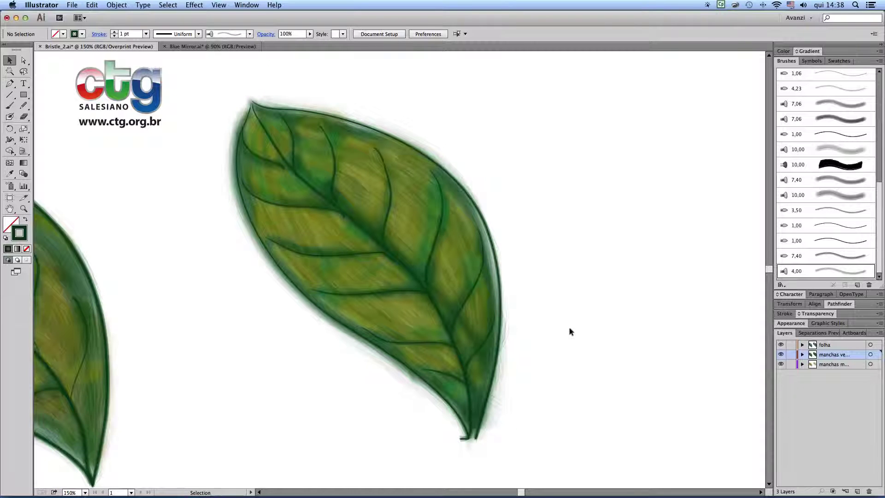
{"action": "key", "text": "space"}
{"action": "left_click_drag", "start_coordinate": [425, 323], "coordinate": [427, 318]}
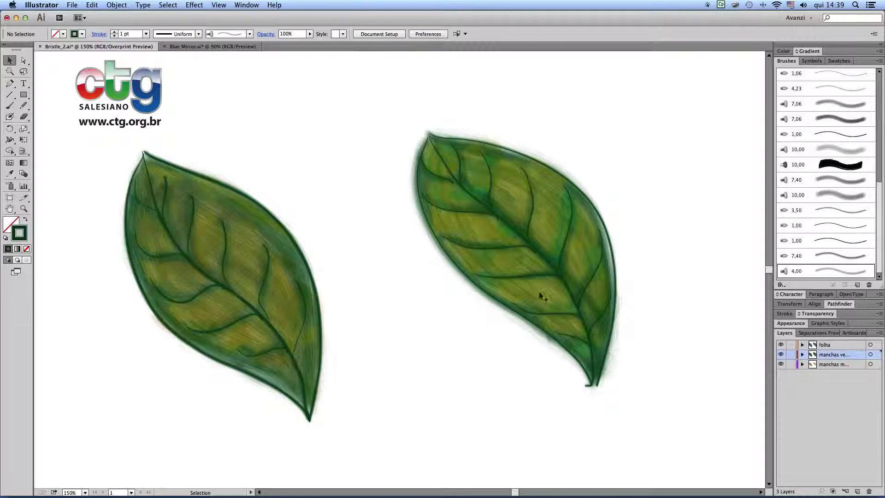
Step: Switch to the Blue Mirror.ai document and delete its empty "folha", "manchas ve..." and "manchas m..." layers
{"action": "left_click", "coordinate": [206, 47]}
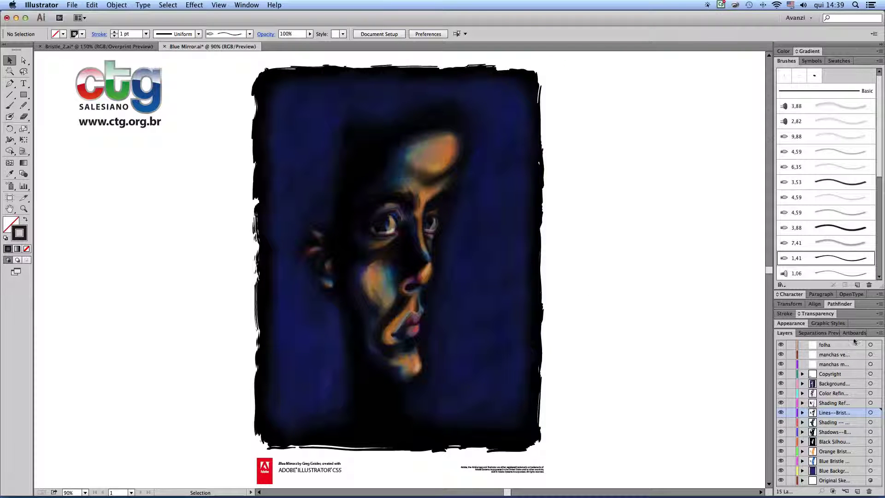
{"action": "left_click_drag", "start_coordinate": [767, 318], "coordinate": [594, 69]}
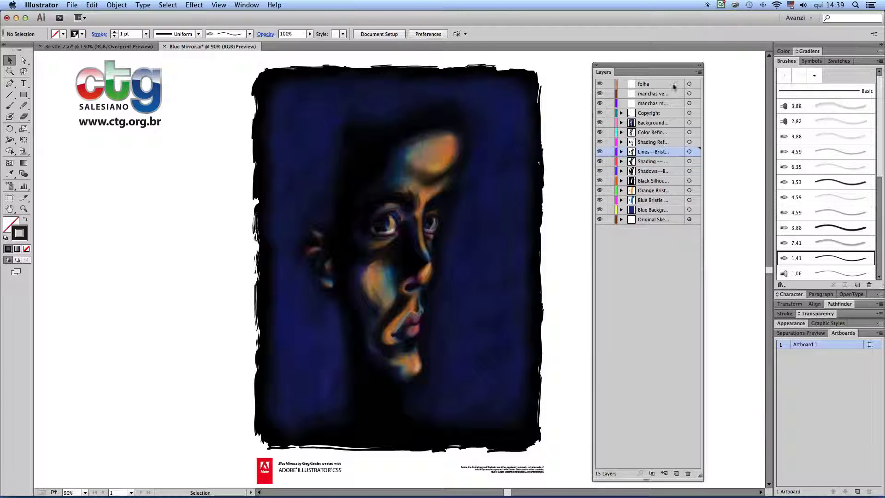
{"action": "left_click_drag", "start_coordinate": [668, 82], "coordinate": [667, 97]}
{"action": "left_click", "coordinate": [666, 103], "text": "super"}
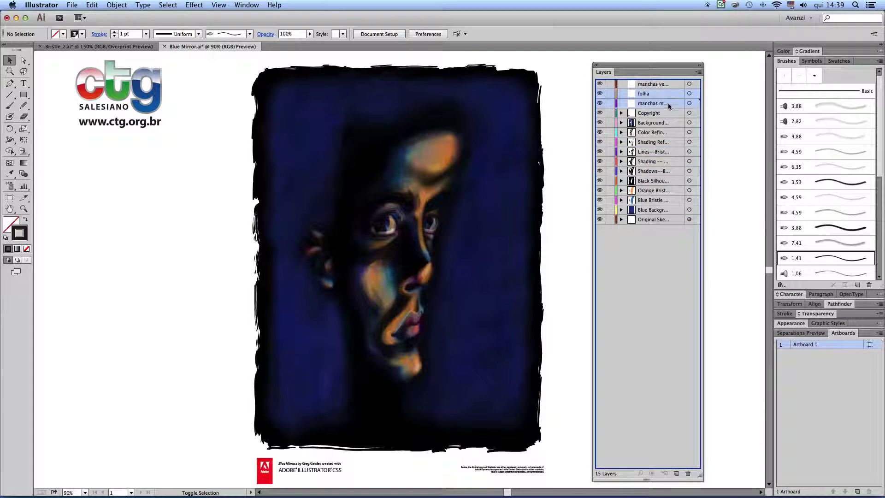
{"action": "left_click", "coordinate": [688, 473]}
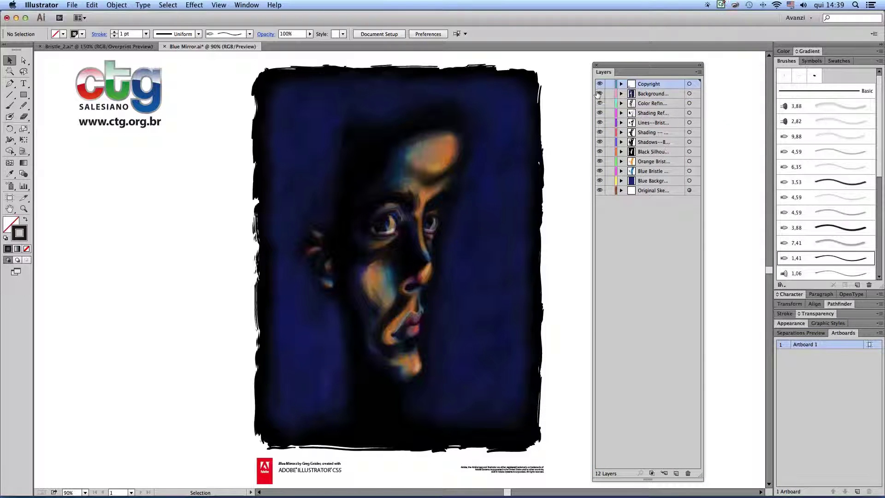
Step: Isolate the "Background..." layer, show the "Blue Bristle ..." and "Orange Brist..." layers with it, and toggle "Blue Backgr..." on and off
{"action": "left_click", "coordinate": [599, 94], "text": "alt"}
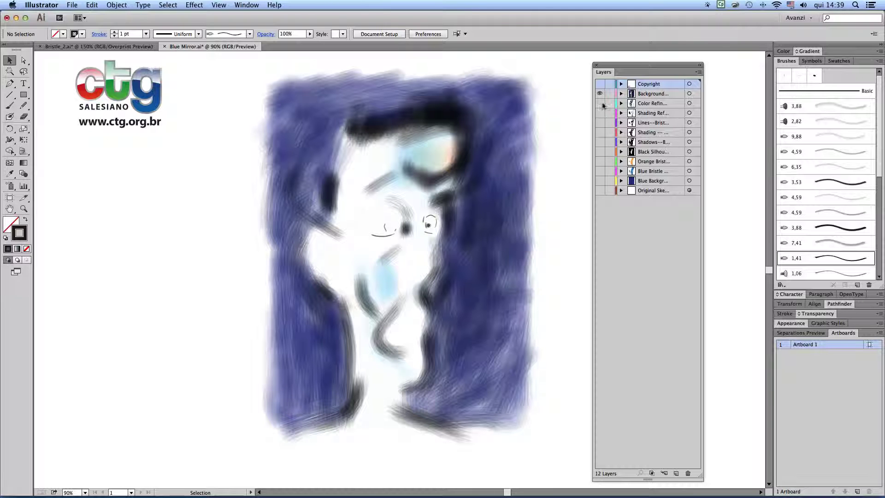
{"action": "left_click", "coordinate": [599, 172]}
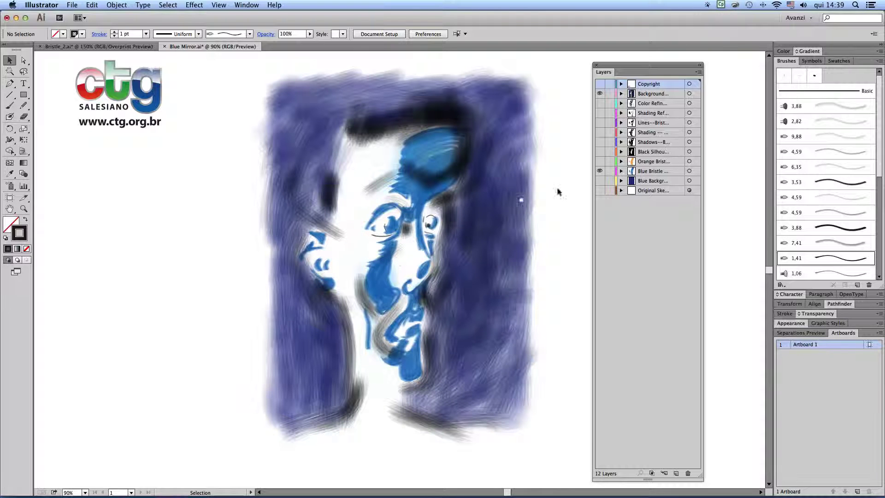
{"action": "left_click", "coordinate": [600, 162]}
{"action": "left_click", "coordinate": [600, 181]}
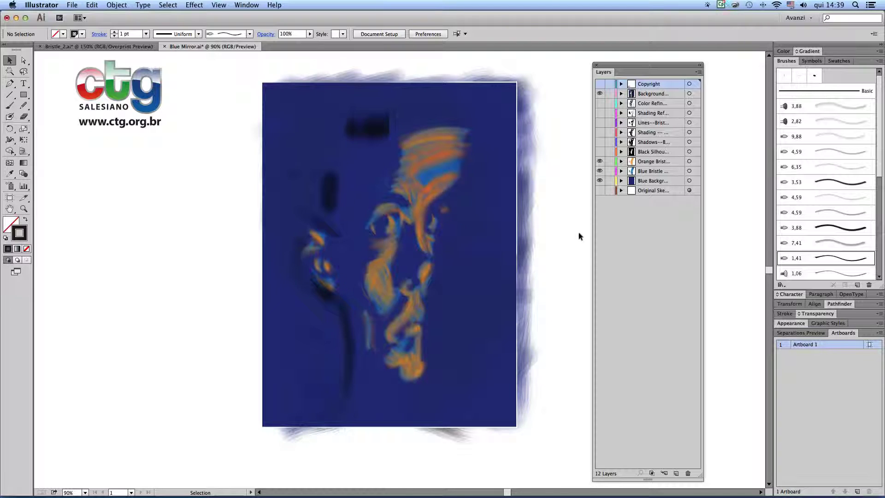
{"action": "left_click", "coordinate": [599, 181]}
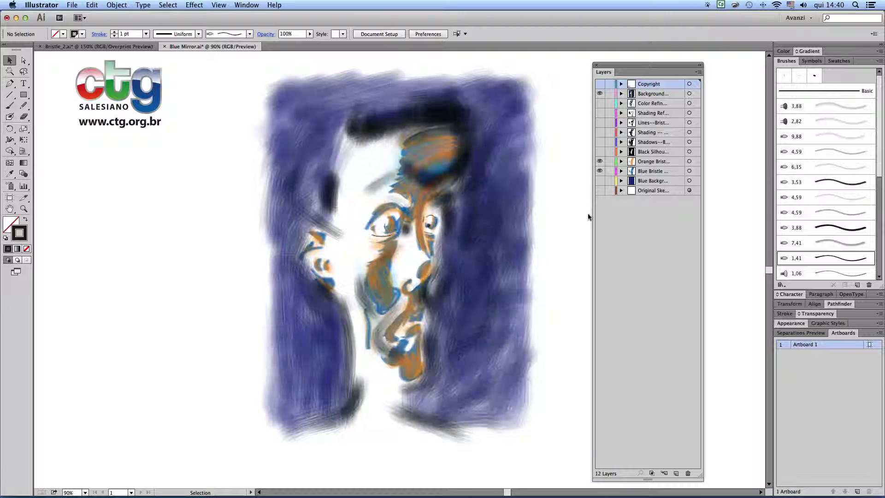
Step: Toggle the "Black Silhou..." layer on and off, and show the "Shadows--B...", "Shading -- ..." and "Lines--Brist..." layers over the portrait
{"action": "left_click", "coordinate": [599, 151]}
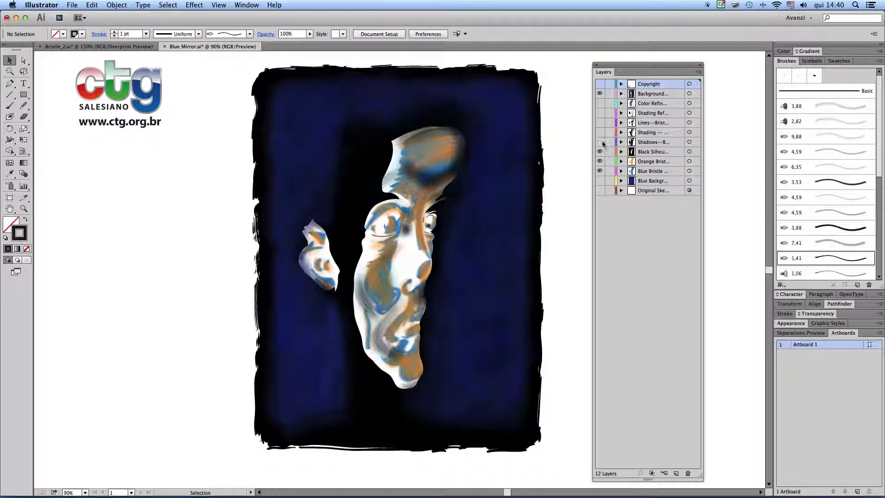
{"action": "left_click", "coordinate": [599, 142]}
{"action": "left_click", "coordinate": [599, 151]}
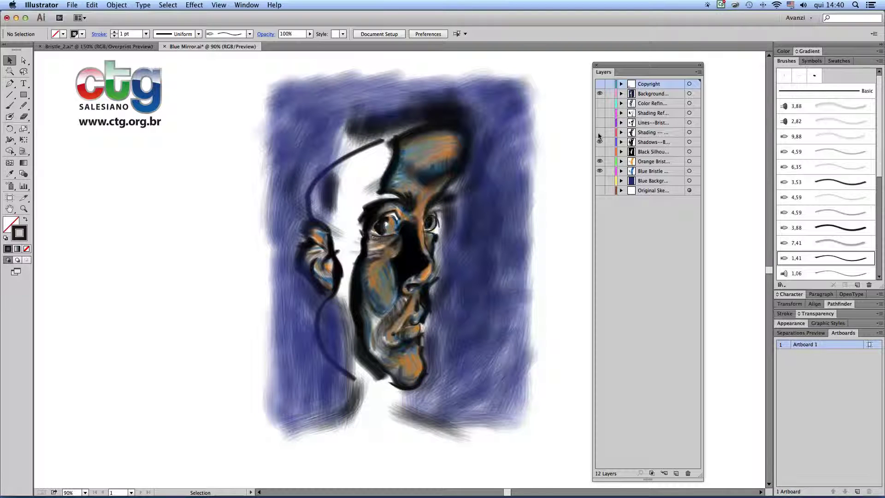
{"action": "left_click", "coordinate": [599, 132]}
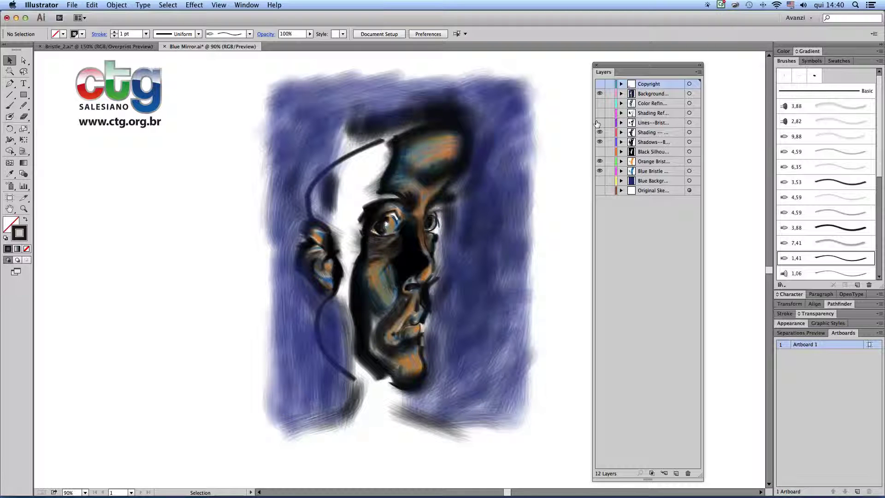
{"action": "left_click_drag", "start_coordinate": [597, 125], "coordinate": [594, 150]}
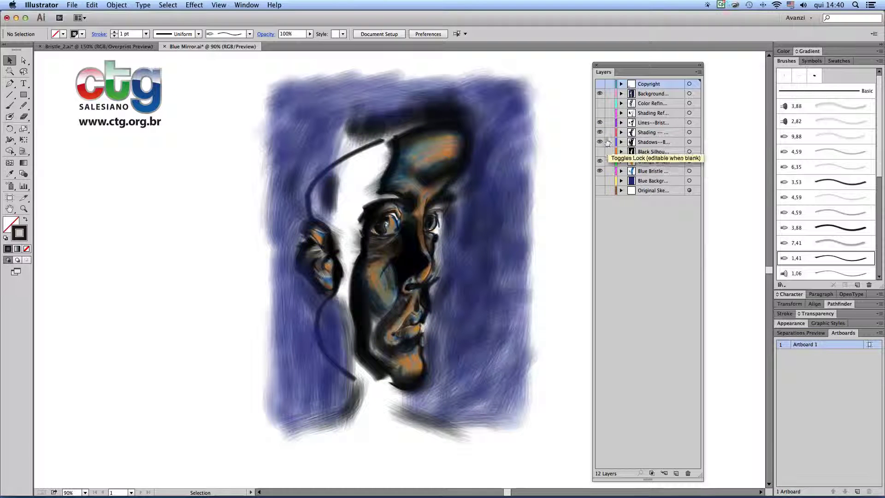
Step: Isolate the "Lines--Brist..." layer, show "Shading Ref..." with it, and widen the layer list to reveal the full names
{"action": "left_click", "coordinate": [600, 123], "text": "alt"}
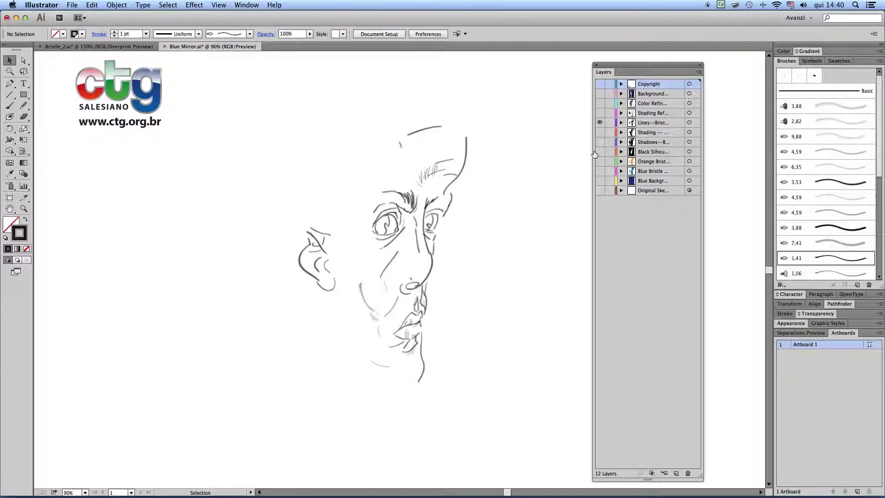
{"action": "left_click", "coordinate": [600, 112]}
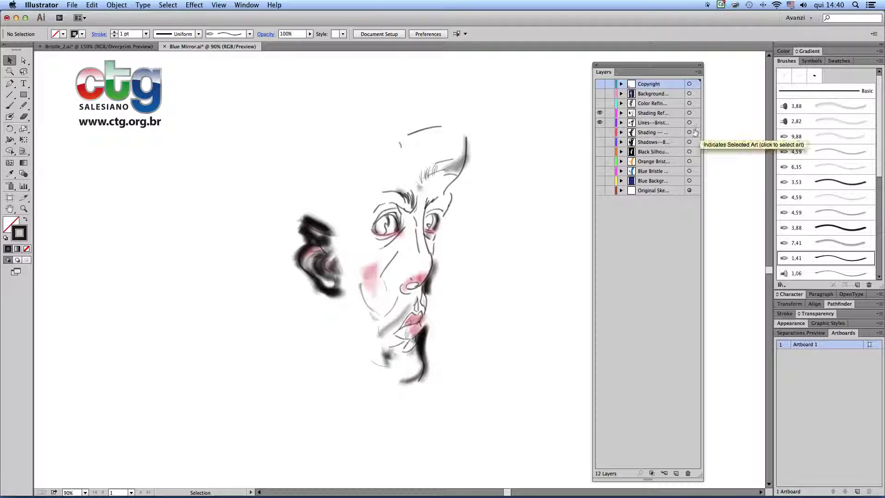
{"action": "left_click_drag", "start_coordinate": [699, 128], "coordinate": [763, 129]}
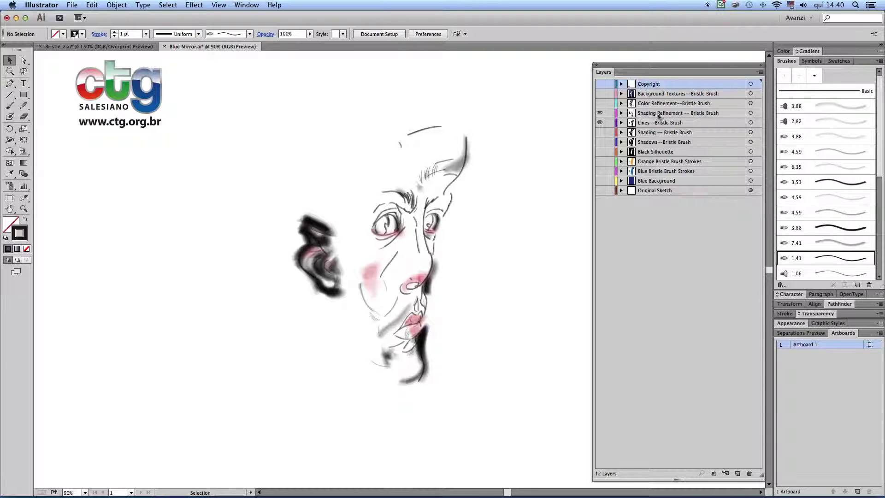
Step: Add the "Shading -- Bristle Brush" and "Shadows--Bristle Brush" layers to the view, and hide "Shading Refinement -- Bristle Brush" for comparison
{"action": "left_click", "coordinate": [599, 132]}
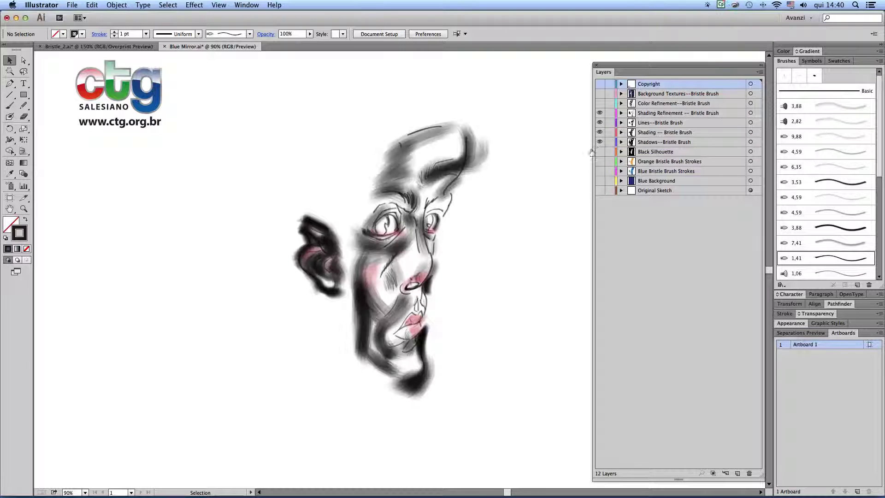
{"action": "left_click", "coordinate": [600, 142]}
{"action": "left_click", "coordinate": [599, 113]}
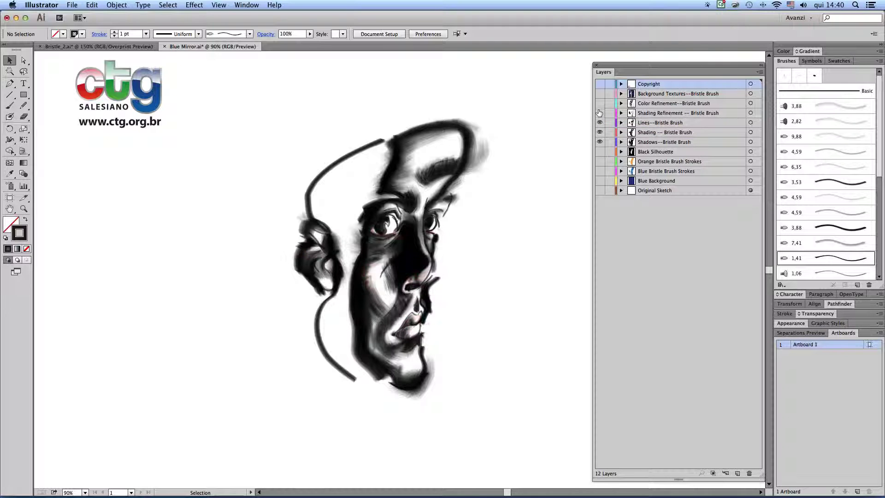
Step: Show all the remaining portrait layers from "Blue Background" up to "Background Textures--Bristle Brush", keeping "Copyright" and "Original Sketch" hidden
{"action": "left_click", "coordinate": [599, 161]}
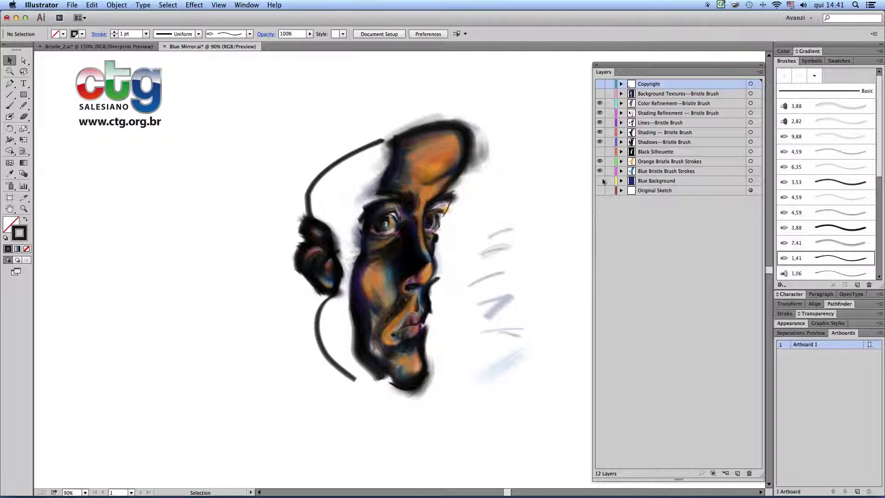
{"action": "left_click", "coordinate": [600, 152]}
{"action": "left_click", "coordinate": [600, 94]}
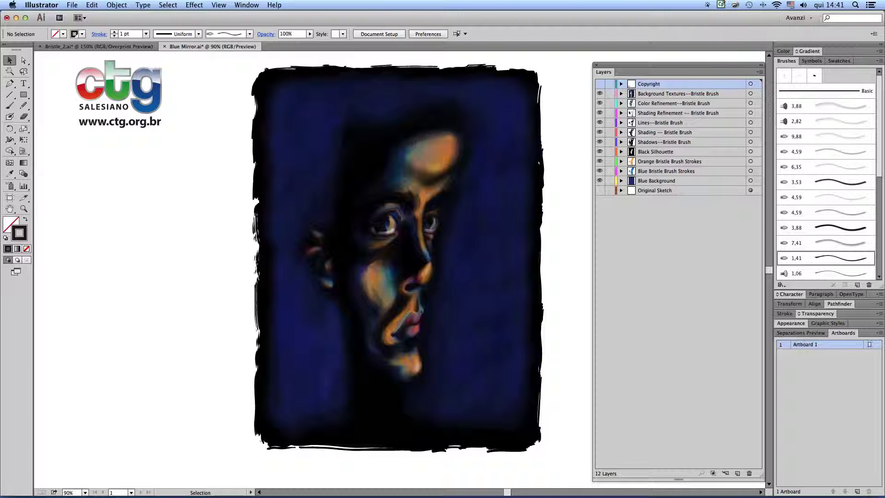
Step: Switch to the Bristle_2.ai document and create a Round Point bristle brush with the default 3 mm size and settings
{"action": "left_click", "coordinate": [99, 46]}
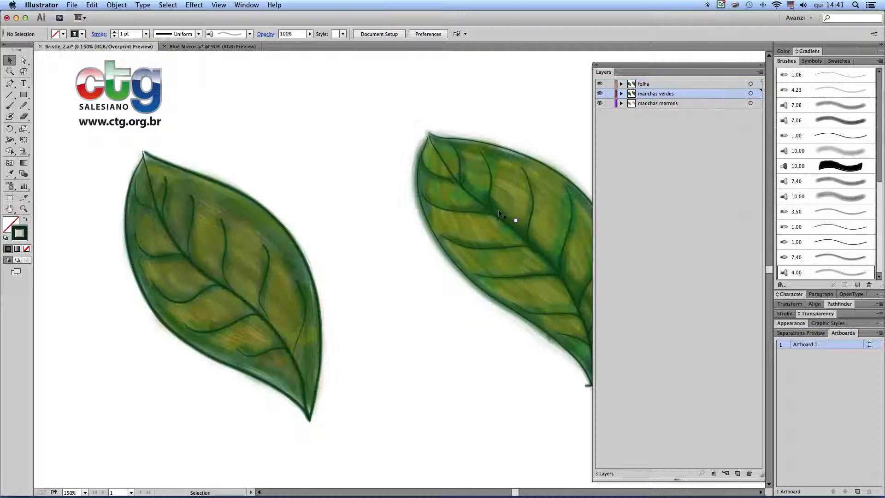
{"action": "left_click_drag", "start_coordinate": [482, 237], "coordinate": [390, 233]}
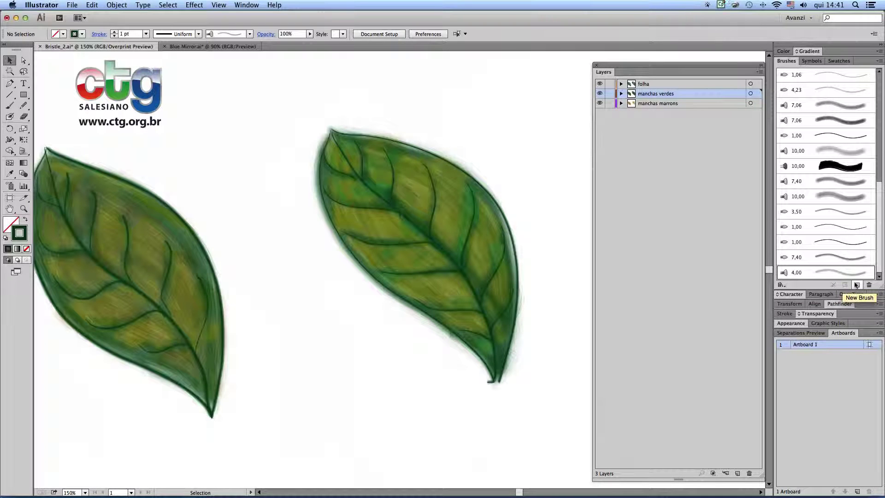
{"action": "left_click", "coordinate": [857, 285]}
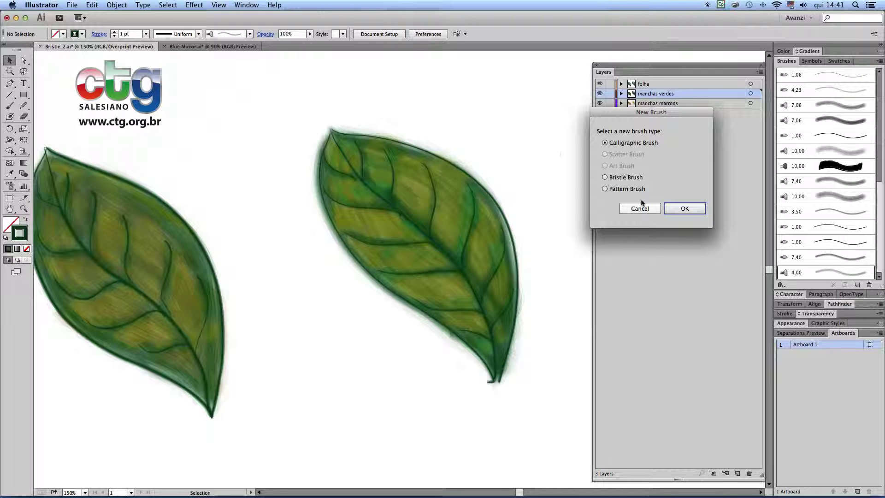
{"action": "left_click", "coordinate": [626, 177]}
{"action": "left_click", "coordinate": [684, 209]}
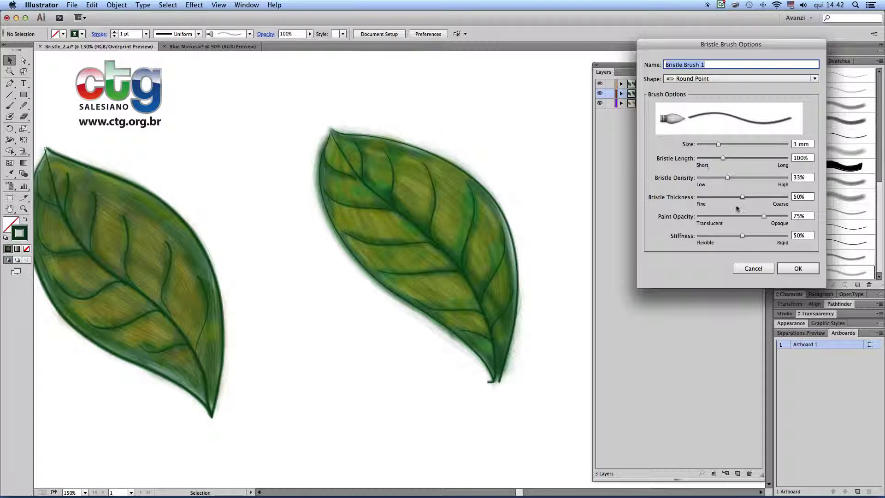
{"action": "left_click", "coordinate": [792, 266]}
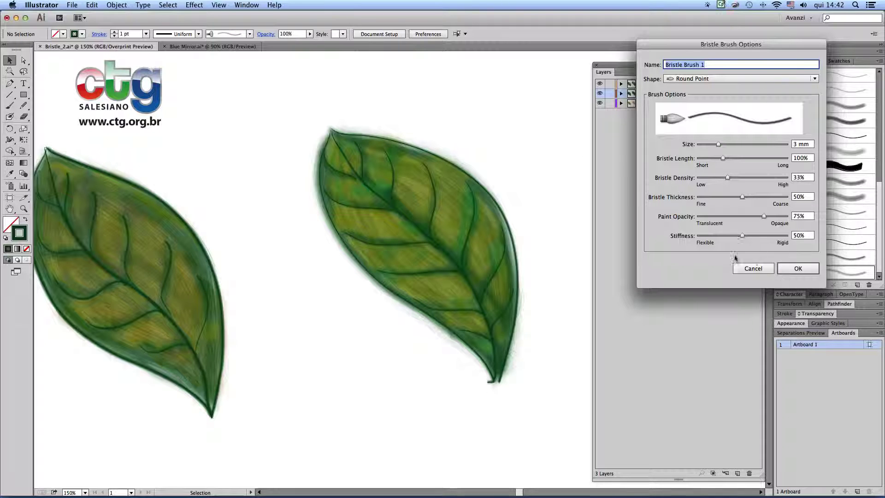
{"action": "left_click", "coordinate": [796, 268]}
Step: Paint a curved test stroke about 3,9 in wide and 4,3 in high with the Paintbrush beside the leaf
{"action": "scroll", "coordinate": [537, 191], "scroll_direction": "right", "scroll_amount": 10}
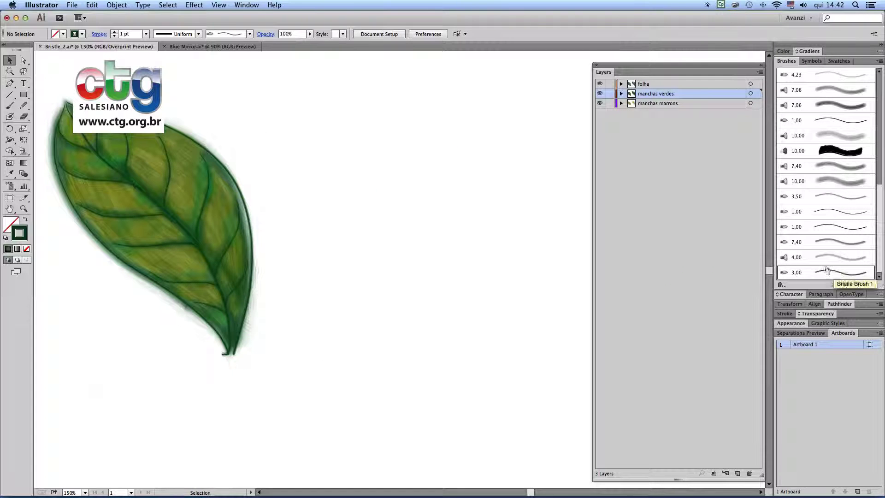
{"action": "left_click", "coordinate": [10, 105]}
{"action": "mouse_move", "coordinate": [282, 87]}
{"action": "left_mouse_down"}
{"action": "mouse_move", "coordinate": [358, 131]}
{"action": "mouse_move", "coordinate": [475, 298]}
{"action": "left_mouse_up"}
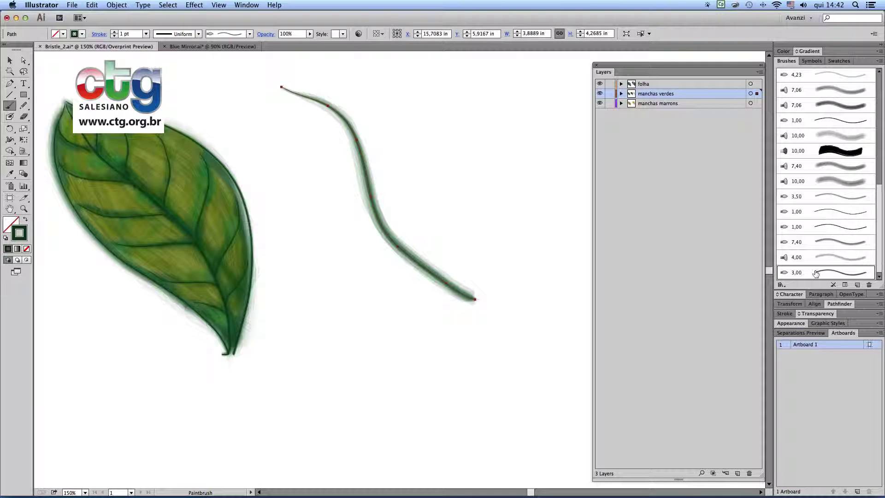
Step: Set the new brush to 4,6 mm size, 159% bristle length, 6% density and 71% thickness, and apply the change to the existing stroke
{"action": "double_click", "coordinate": [818, 273]}
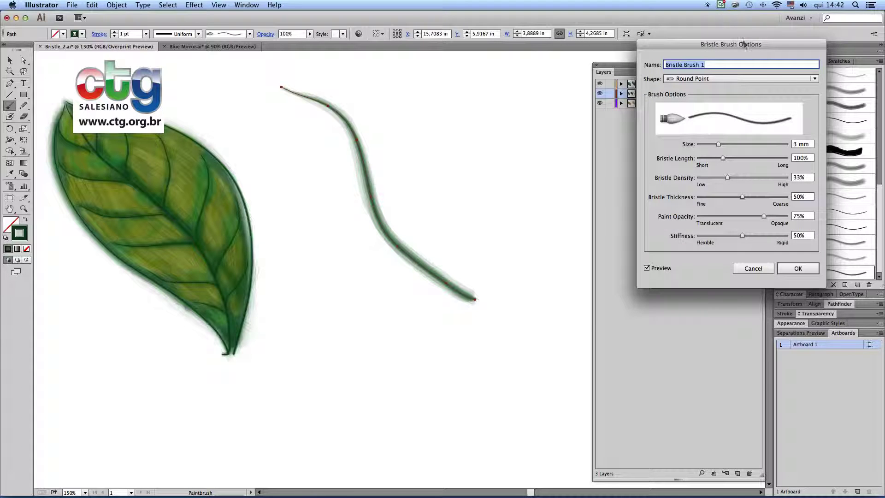
{"action": "left_click_drag", "start_coordinate": [731, 45], "coordinate": [662, 55]}
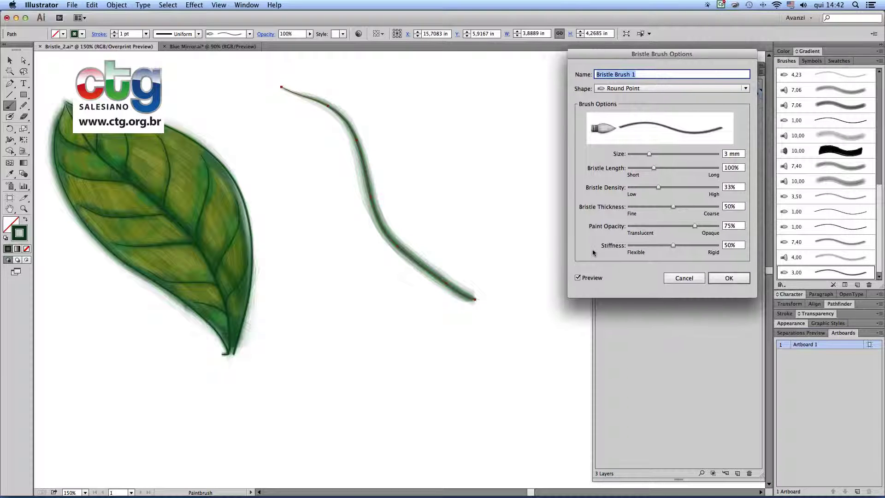
{"action": "mouse_move", "coordinate": [649, 154]}
{"action": "left_mouse_down"}
{"action": "mouse_move", "coordinate": [664, 154]}
{"action": "mouse_move", "coordinate": [673, 167]}
{"action": "mouse_move", "coordinate": [634, 187]}
{"action": "mouse_move", "coordinate": [692, 206]}
{"action": "left_mouse_up"}
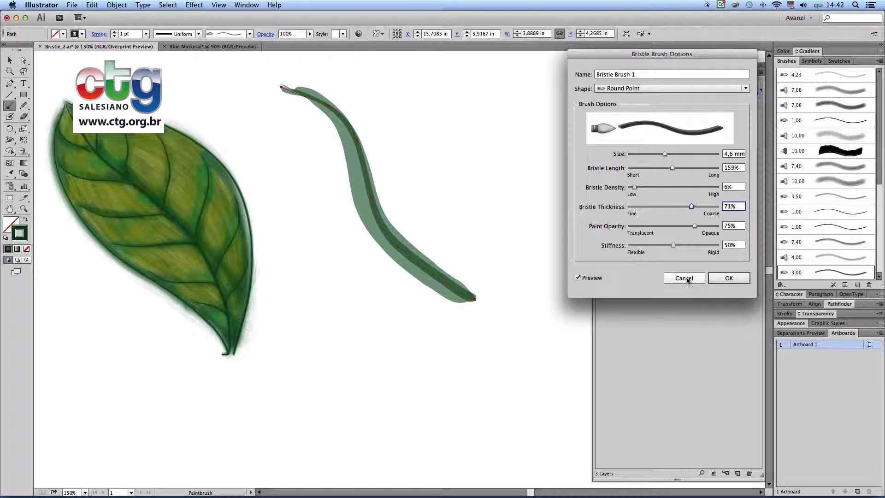
{"action": "left_click", "coordinate": [728, 278]}
{"action": "left_click", "coordinate": [439, 268]}
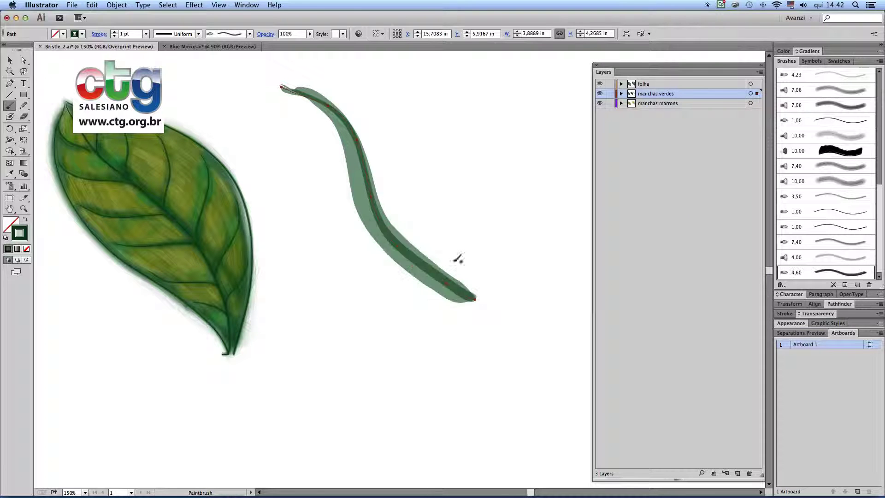
Step: Delete the curved test stroke and return to the two leaves
{"action": "key", "text": "v"}
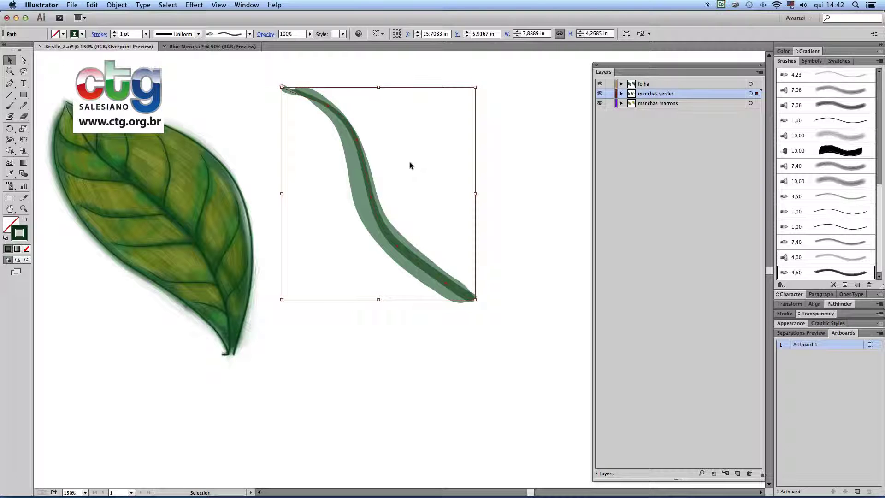
{"action": "key", "text": "Delete"}
{"action": "left_click_drag", "start_coordinate": [423, 241], "coordinate": [558, 265]}
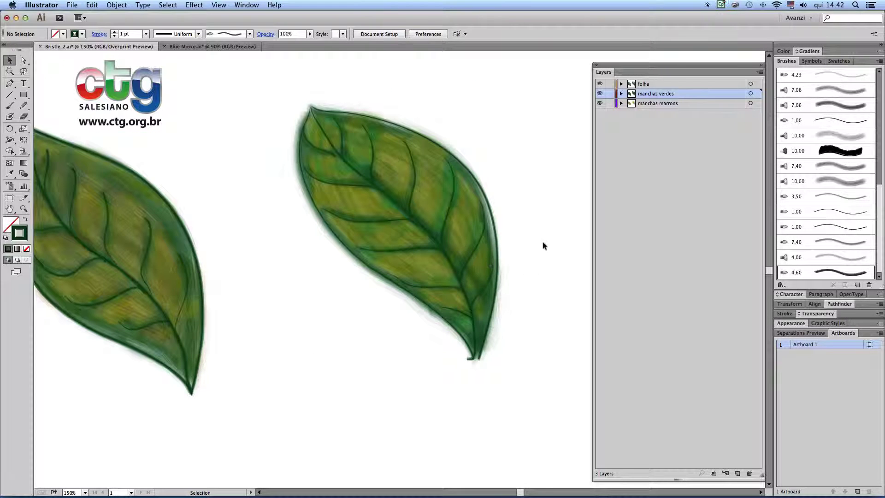